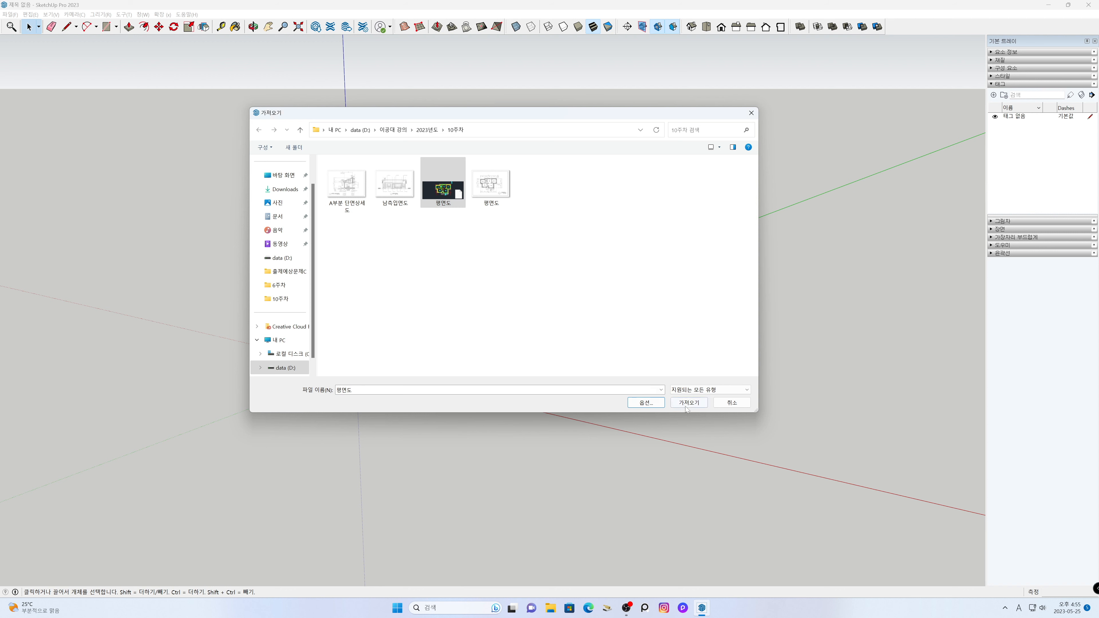
Step: Import the 평면도 CAD floor plan and display it from the top in parallel projection
left_click(688, 403)
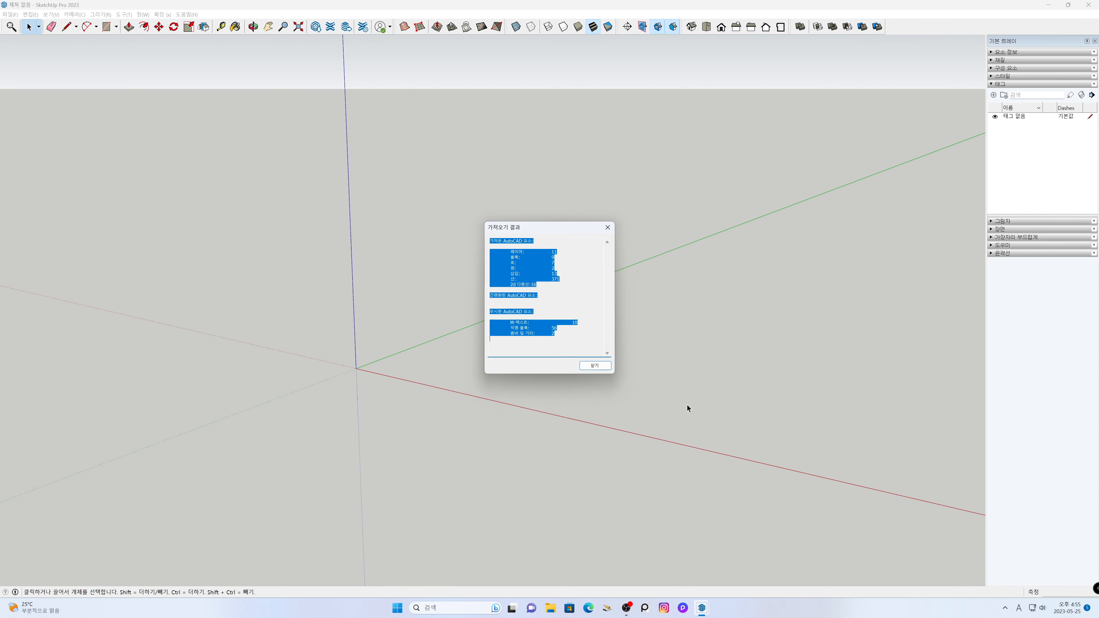
left_click(607, 369)
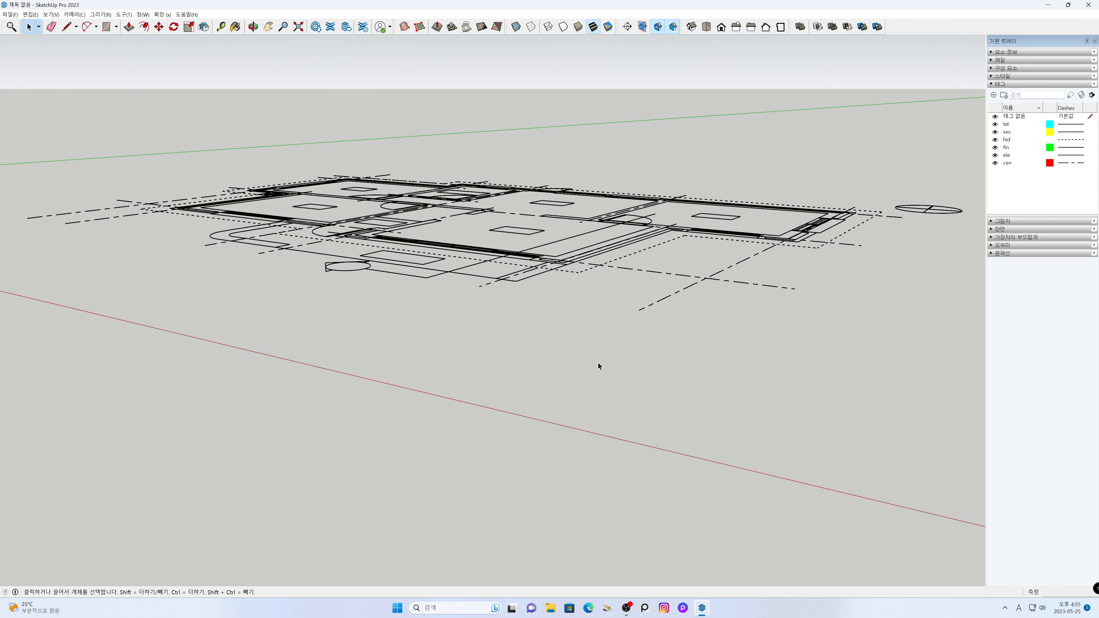
left_click(706, 27)
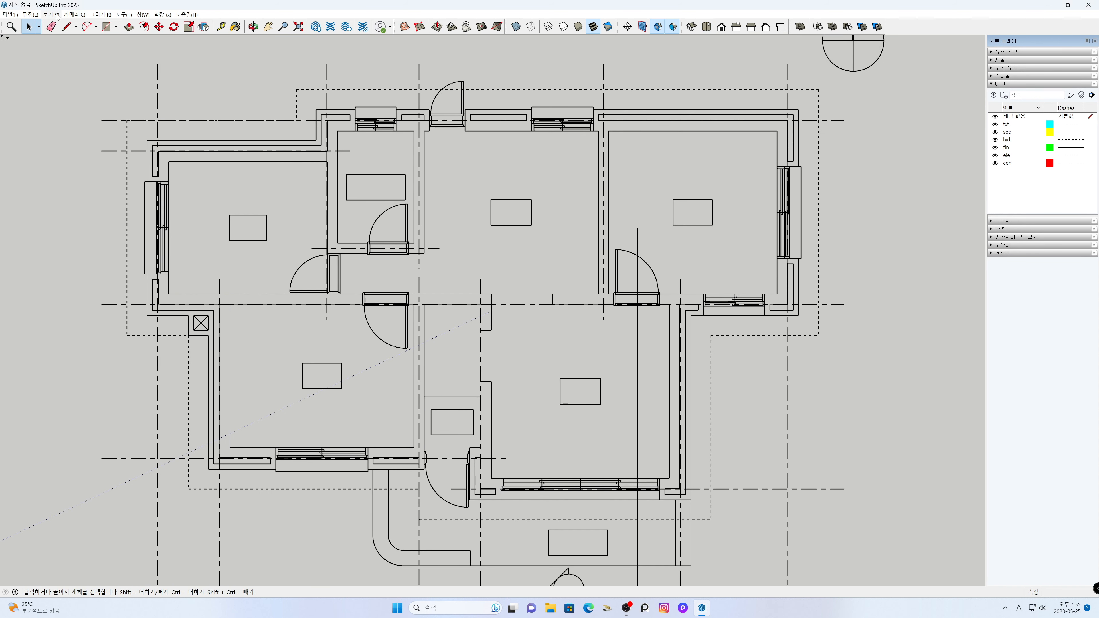
left_click(57, 16)
mouse_move(75, 15)
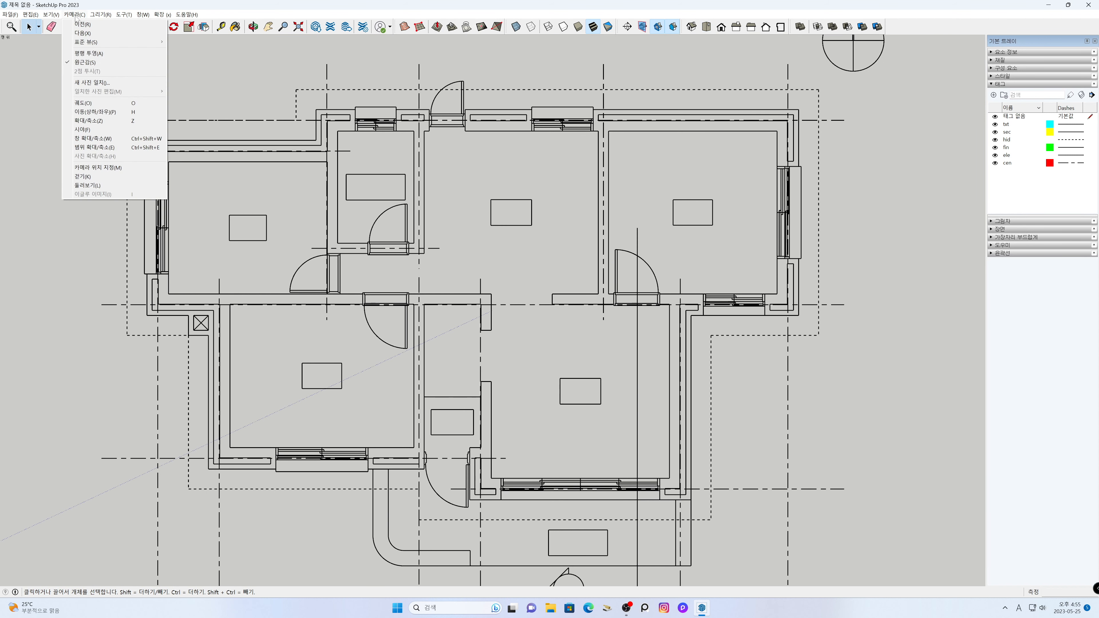
left_click(92, 63)
scroll(476, 352, "down", 5)
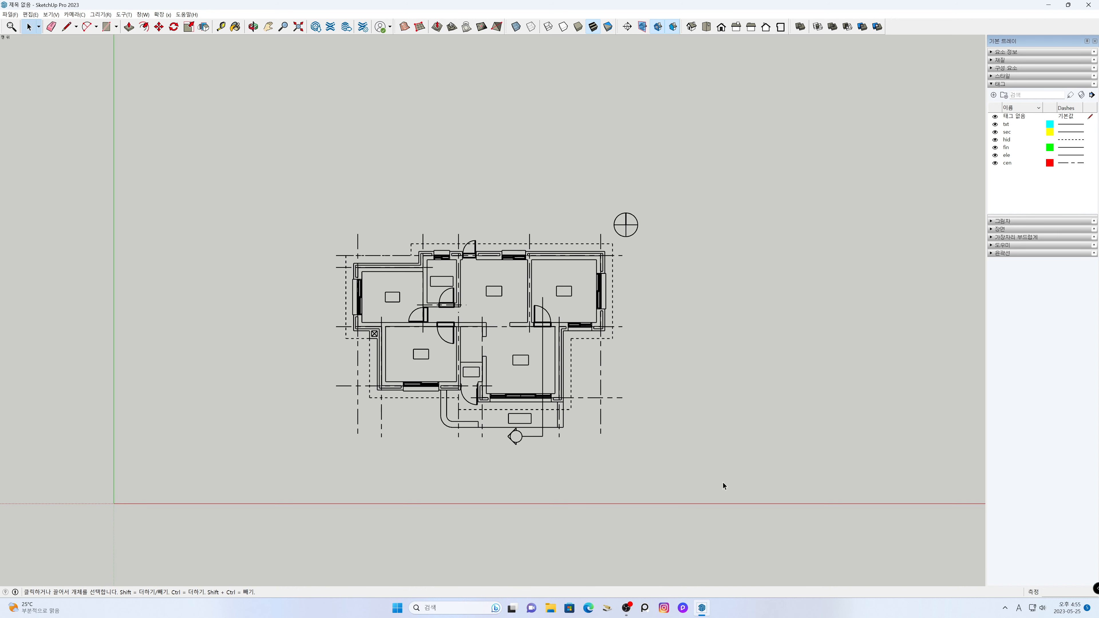
Step: Copy the whole imported floor plan to the right of the original, clear of it, and fit both plans in view
left_click_drag(292, 139, 290, 137)
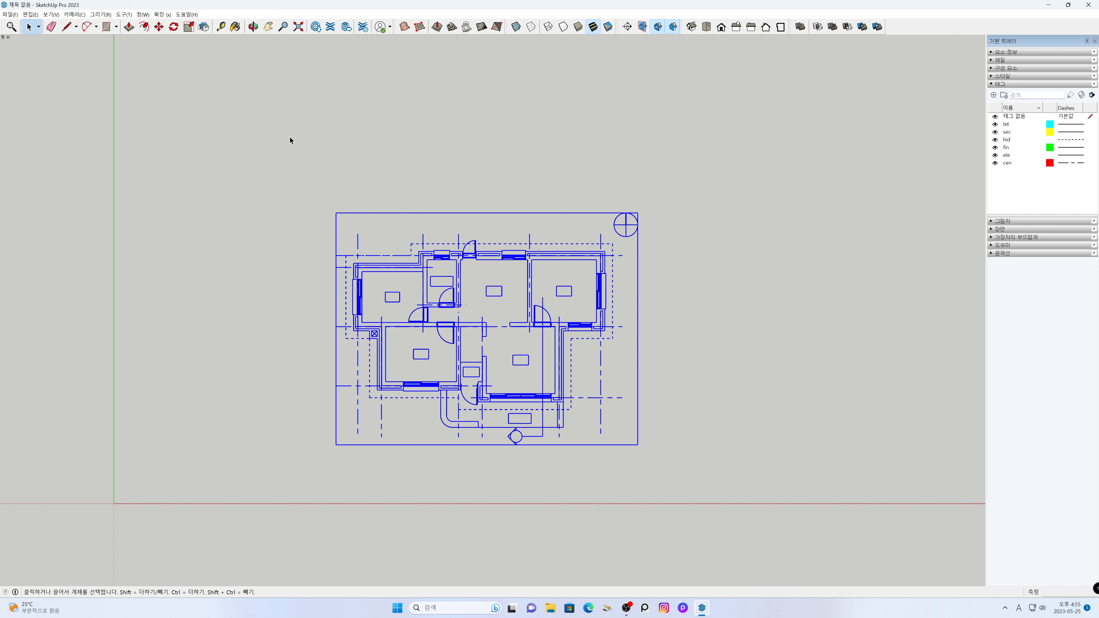
key("m")
left_click(312, 139)
key("ctrl")
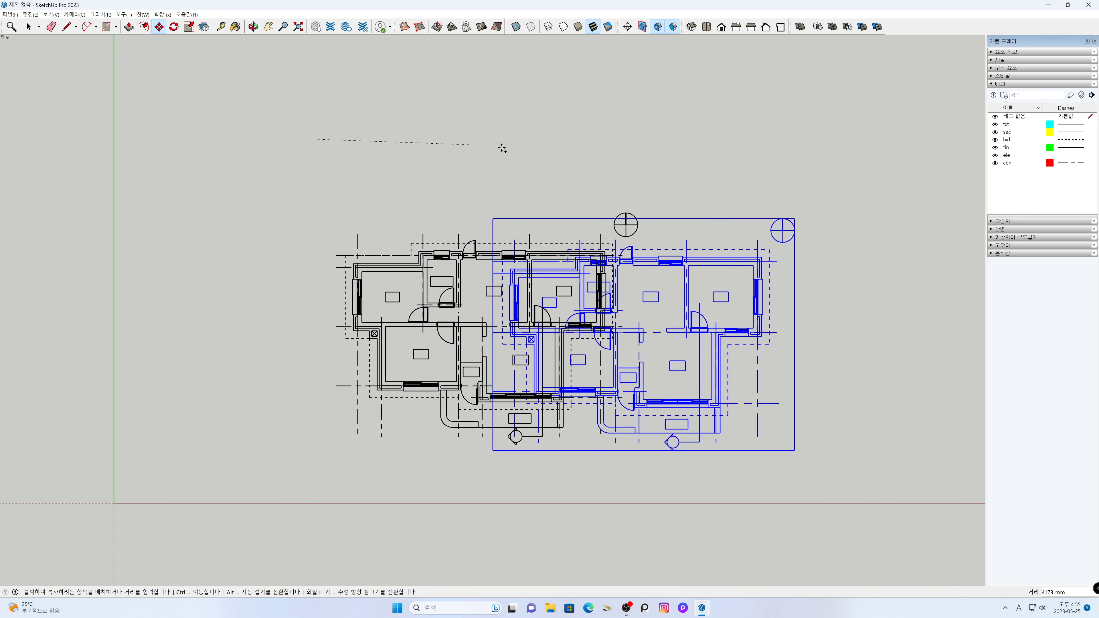
left_click(686, 136)
key("space")
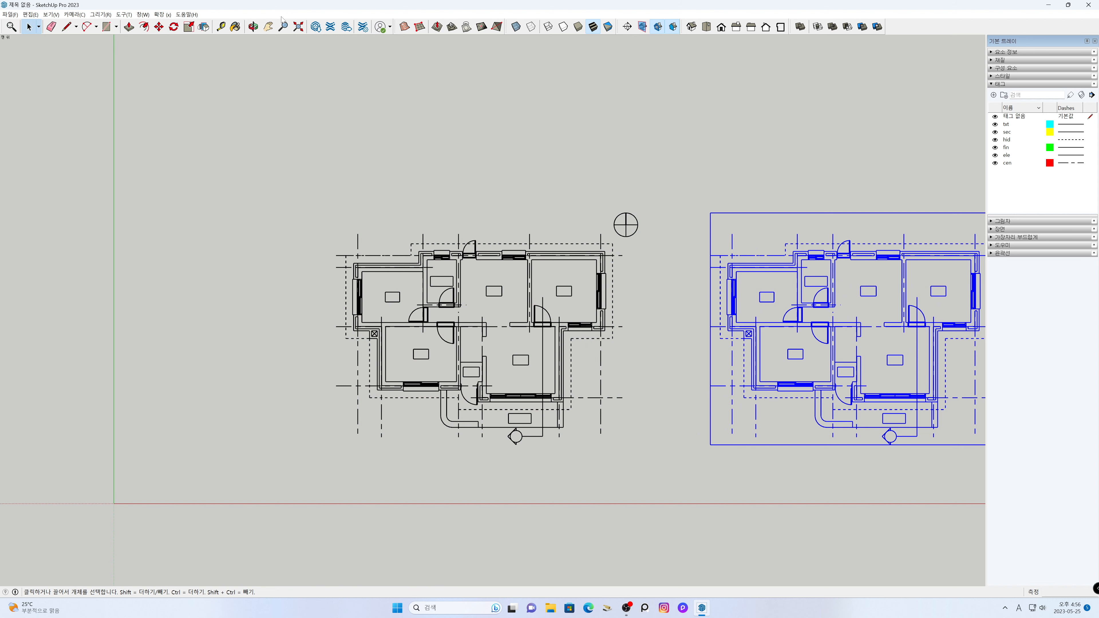
left_click(299, 26)
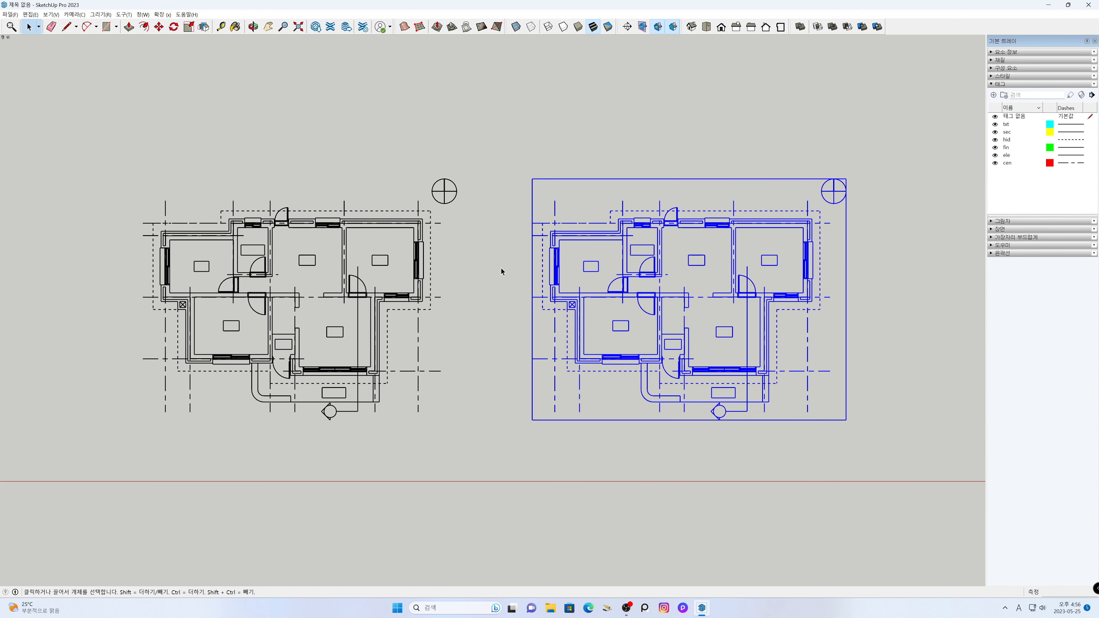
scroll(501, 268, "down", 1)
left_click(506, 280)
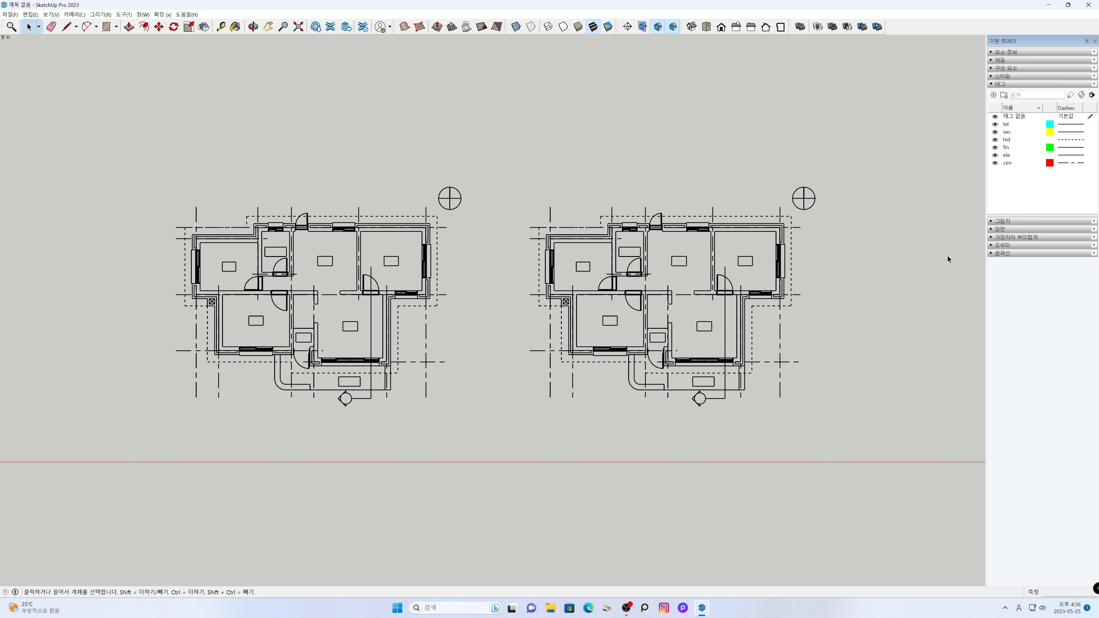
Step: Hide the txt, hid, fin, ele and cen tags, leaving the sec wall outlines on display
left_click(995, 125)
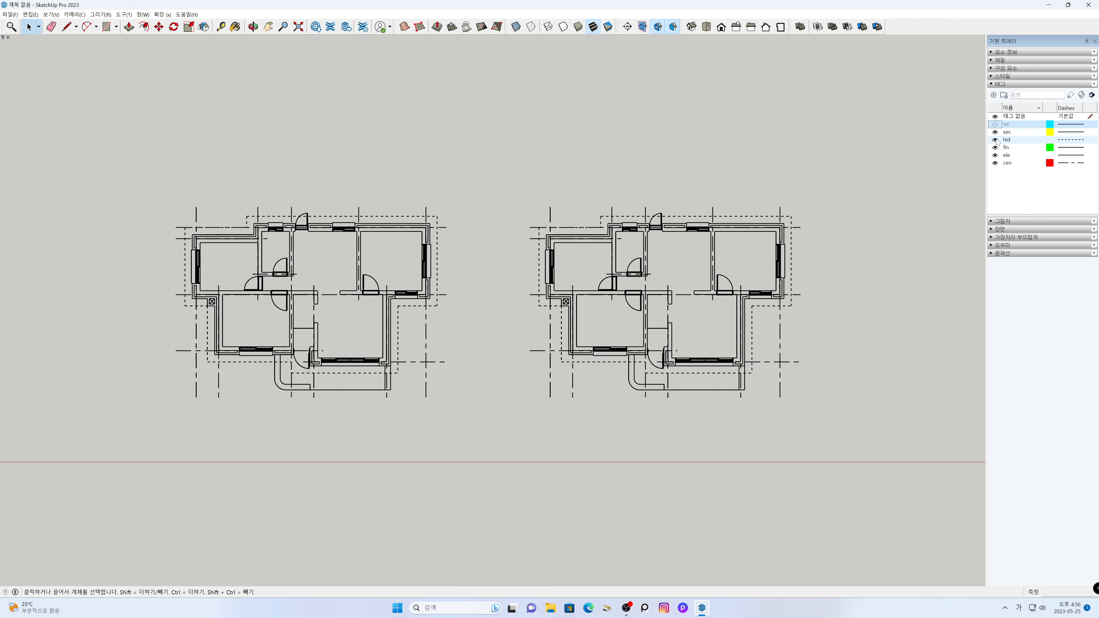
left_click(996, 140)
left_click(996, 147)
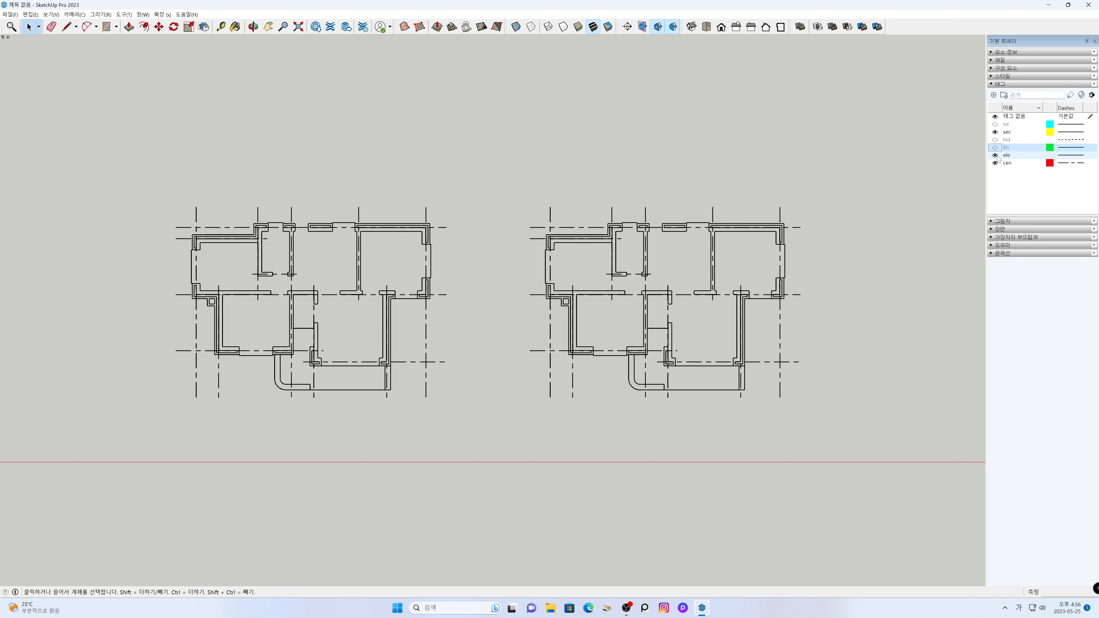
left_click(995, 155)
left_click(995, 163)
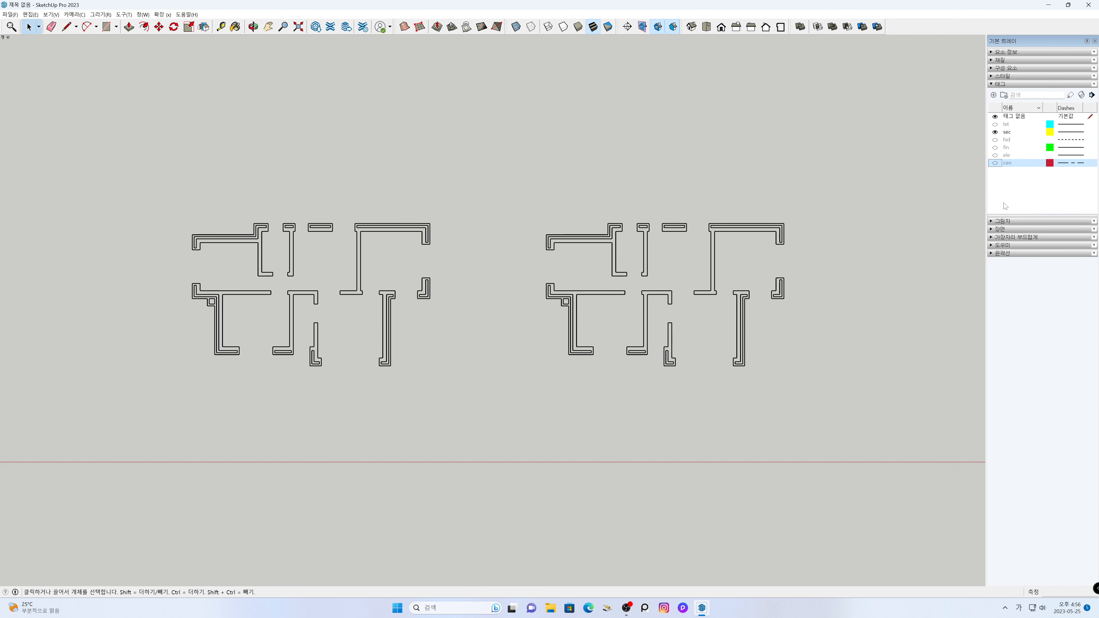
Step: Add a new tag named 벽체 and make it the active drawing tag
left_click(994, 95)
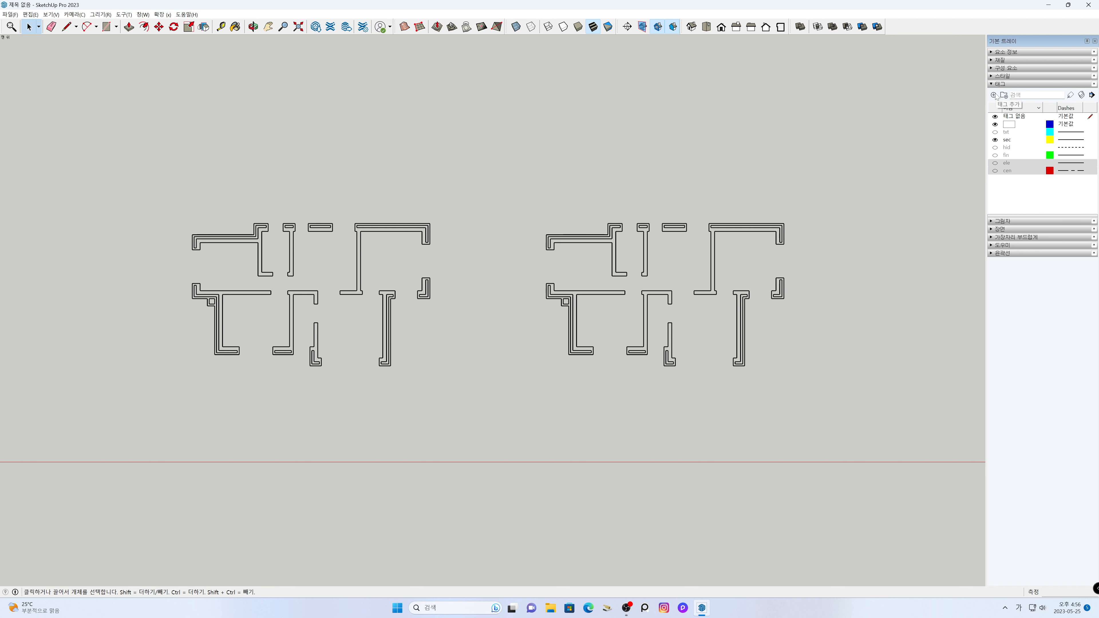
key("Return")
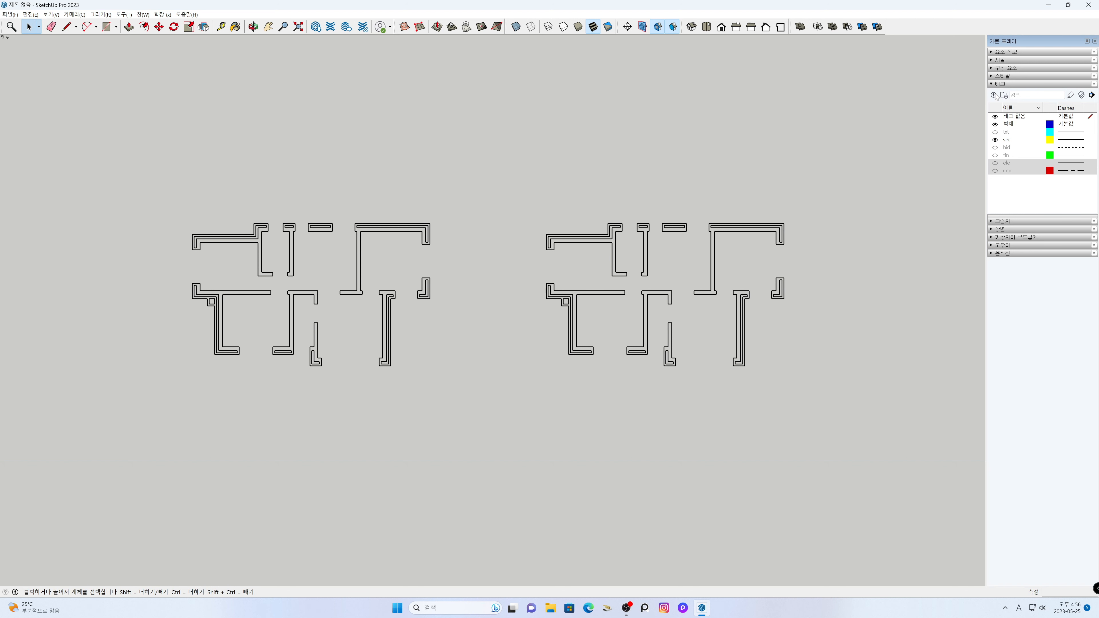
left_click(1079, 125)
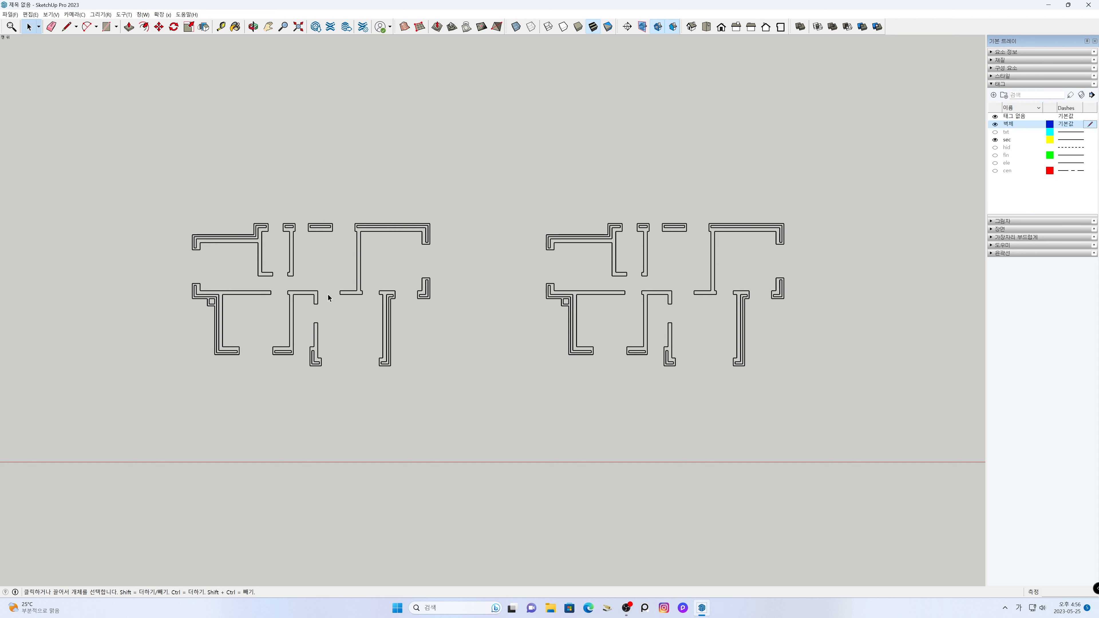
Step: Trace the left plan's upper-left exterior wall with two rectangles, a 420 x 810 mm end and a 2880 x 420 mm run
key("h")
left_click_drag(305, 298, 478, 300)
scroll(474, 291, "up", 3)
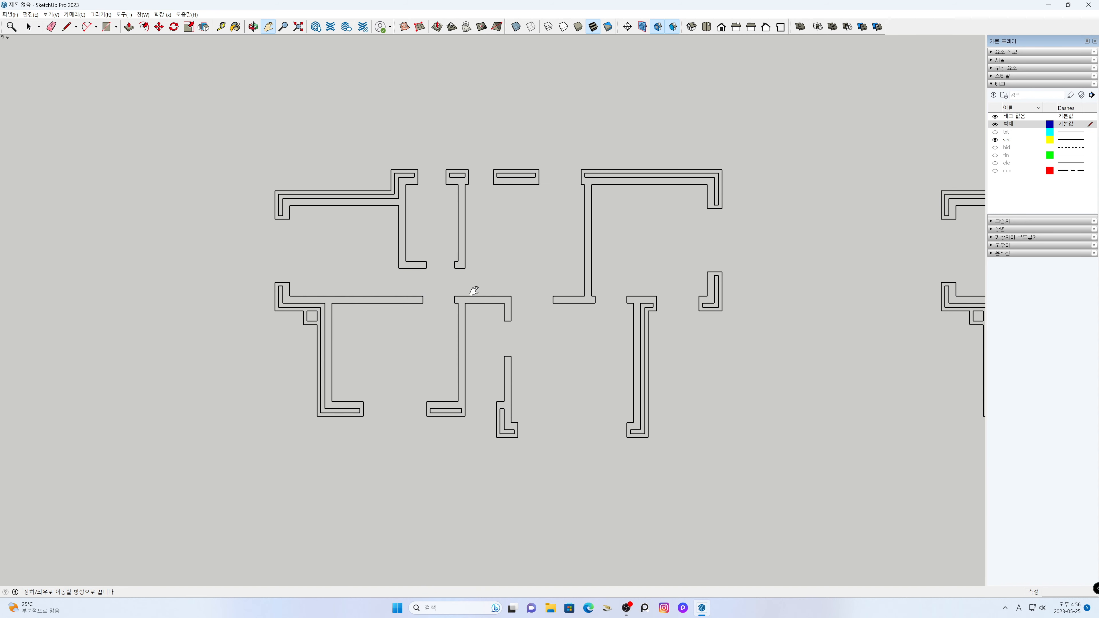
scroll(474, 291, "up", 1)
scroll(503, 296, "down", 1)
left_click_drag(504, 296, 640, 387)
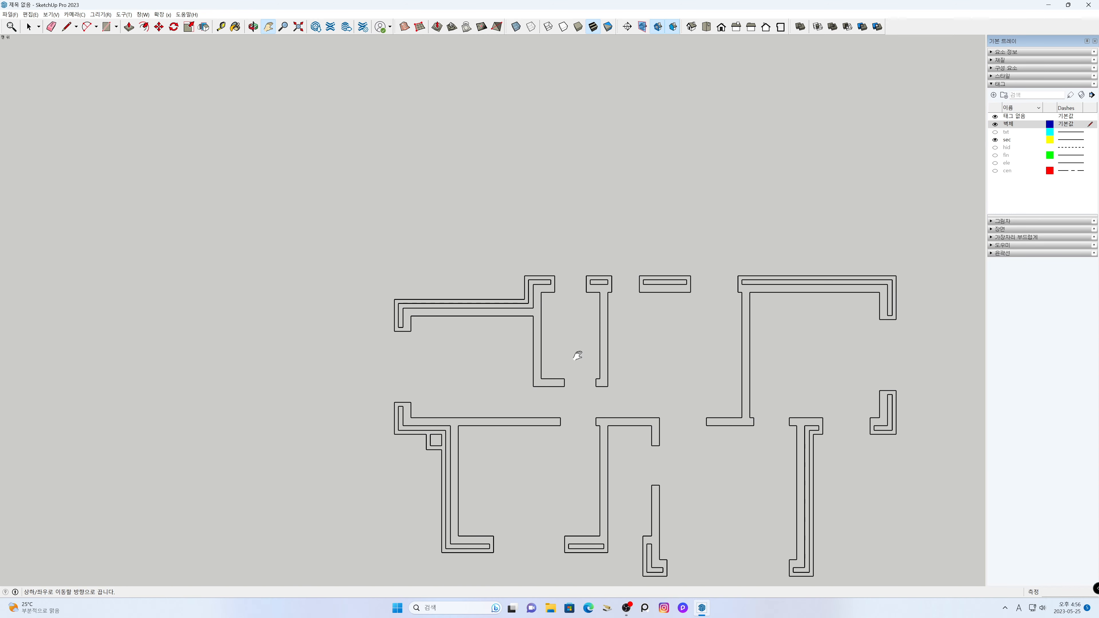
scroll(575, 351, "up", 2)
left_click_drag(578, 354, 581, 362)
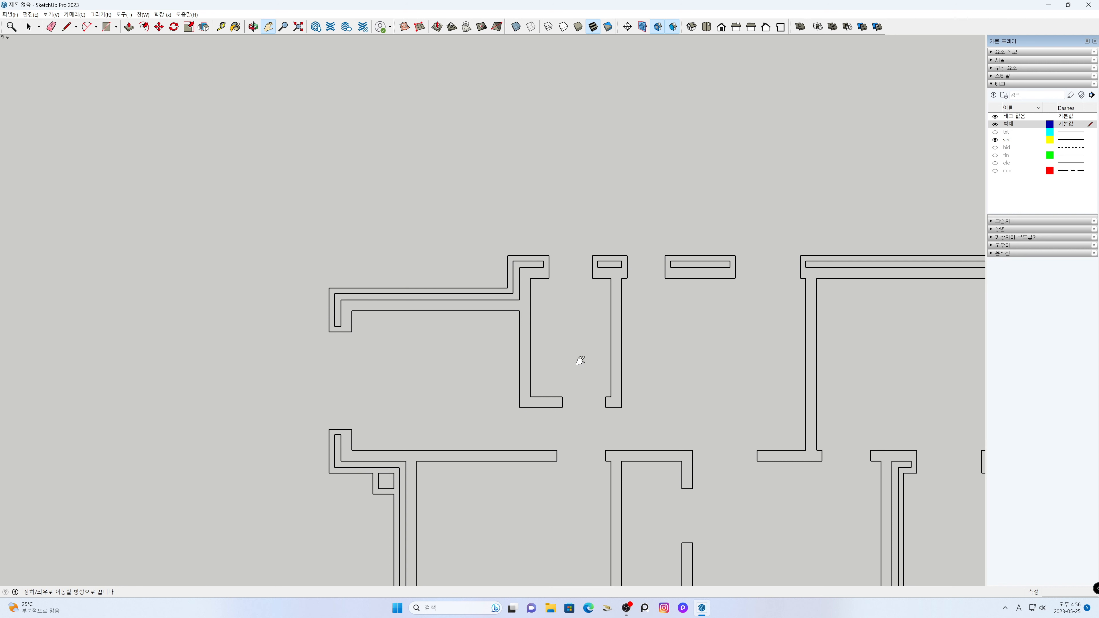
key("r")
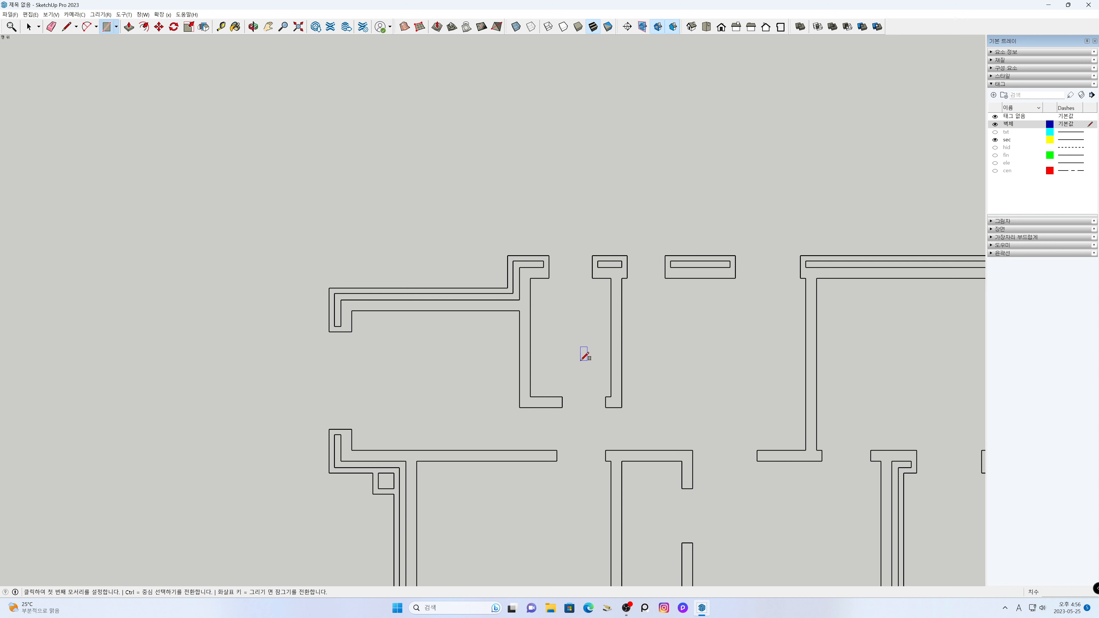
left_click(353, 332)
left_click(329, 288)
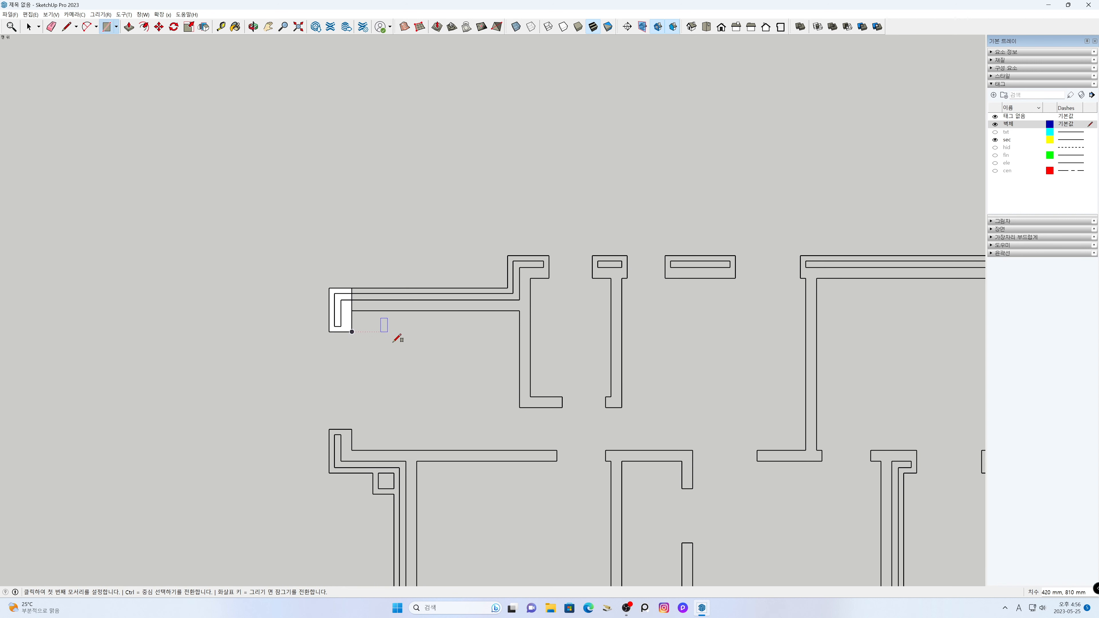
left_click(352, 311)
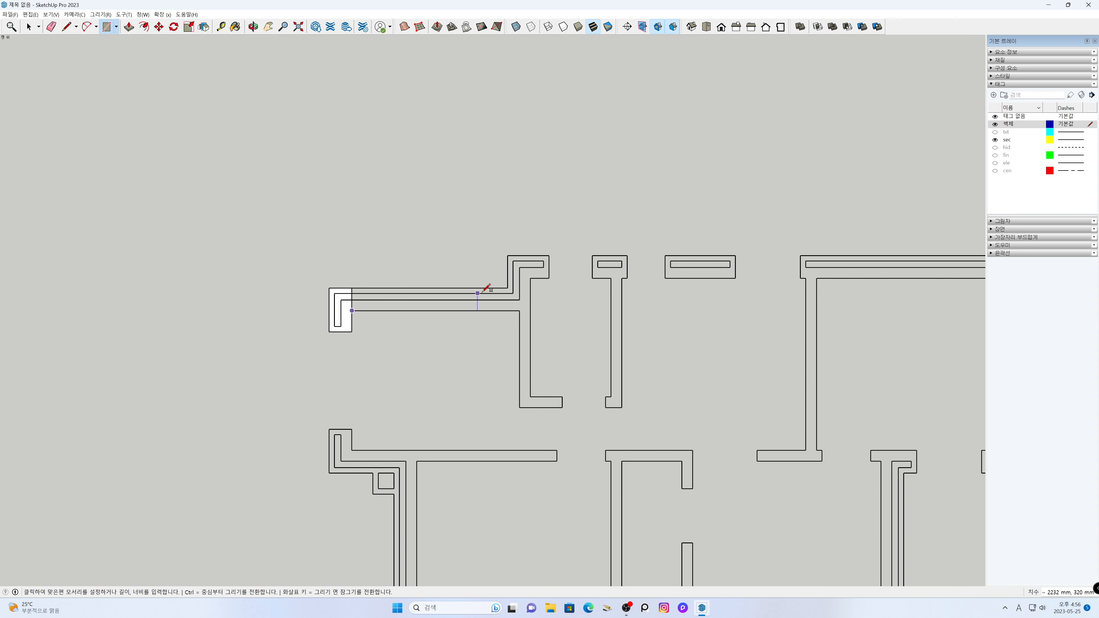
left_click(509, 287)
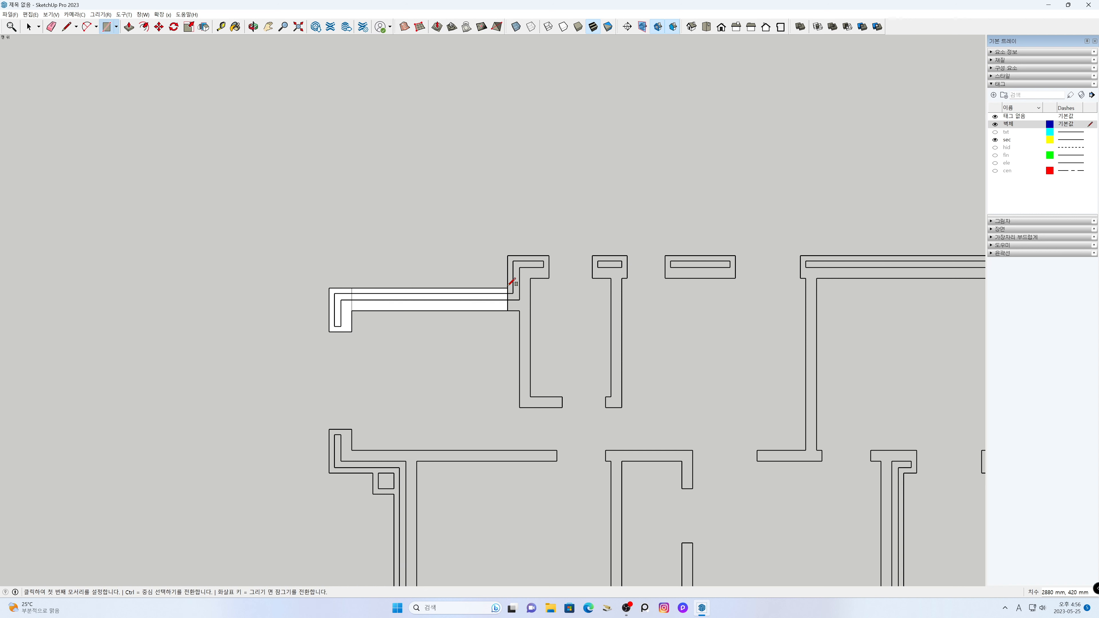
Step: Fill the stepped corner of the upper-left exterior wall with 600 x 420 mm and 765 x 420 mm rectangles
left_click(508, 311)
left_click(530, 278)
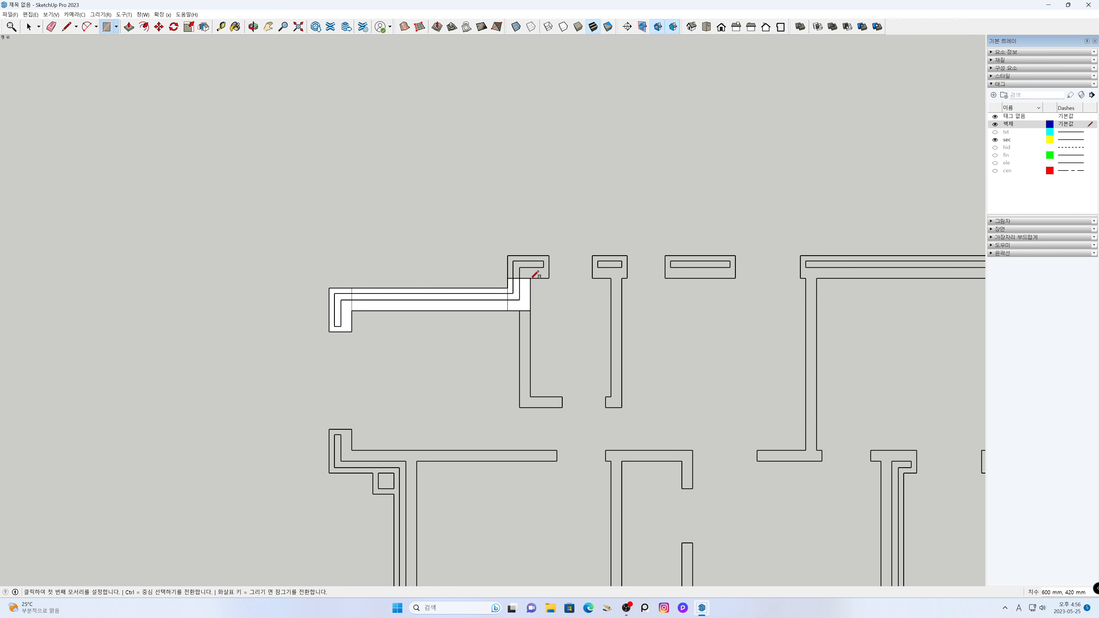
left_click(508, 278)
left_click(550, 255)
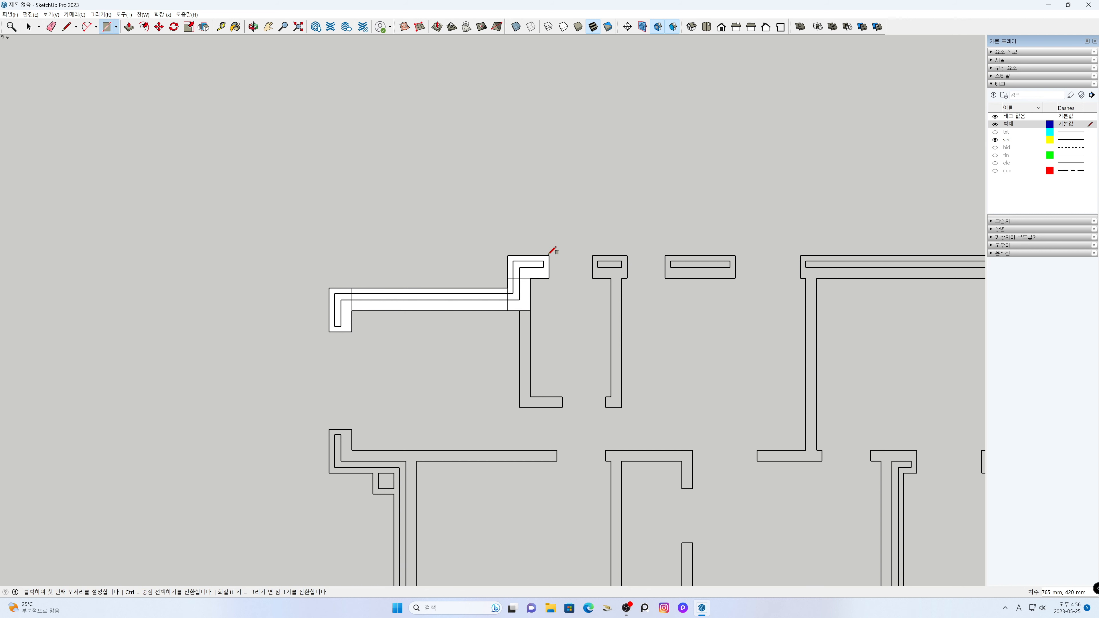
Step: Trace the interior wall running down from the stepped corner and its 590 x 200 mm return with rectangles
left_click(530, 311)
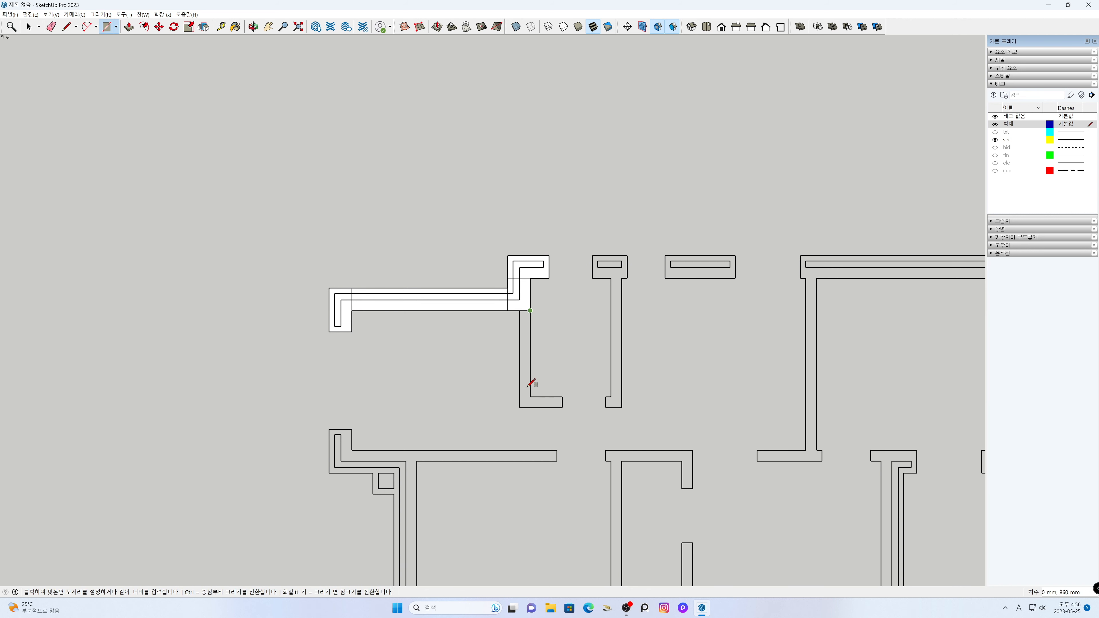
left_click(520, 408)
left_click(531, 397)
left_click(562, 407)
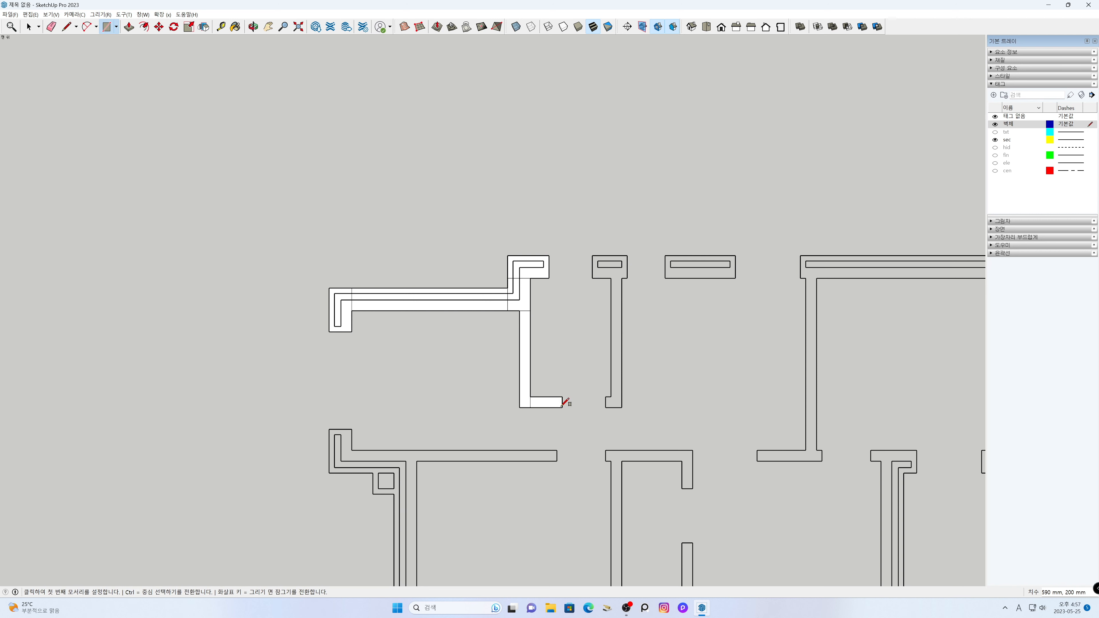
Step: Trace the next wall with rectangles: its 645 x 420 mm top block, the long partition below and the small stub at its foot
mouse_move(587, 347)
middle_mouse_down("shift")
mouse_move(326, 309)
mouse_move(347, 317)
middle_mouse_up("shift")
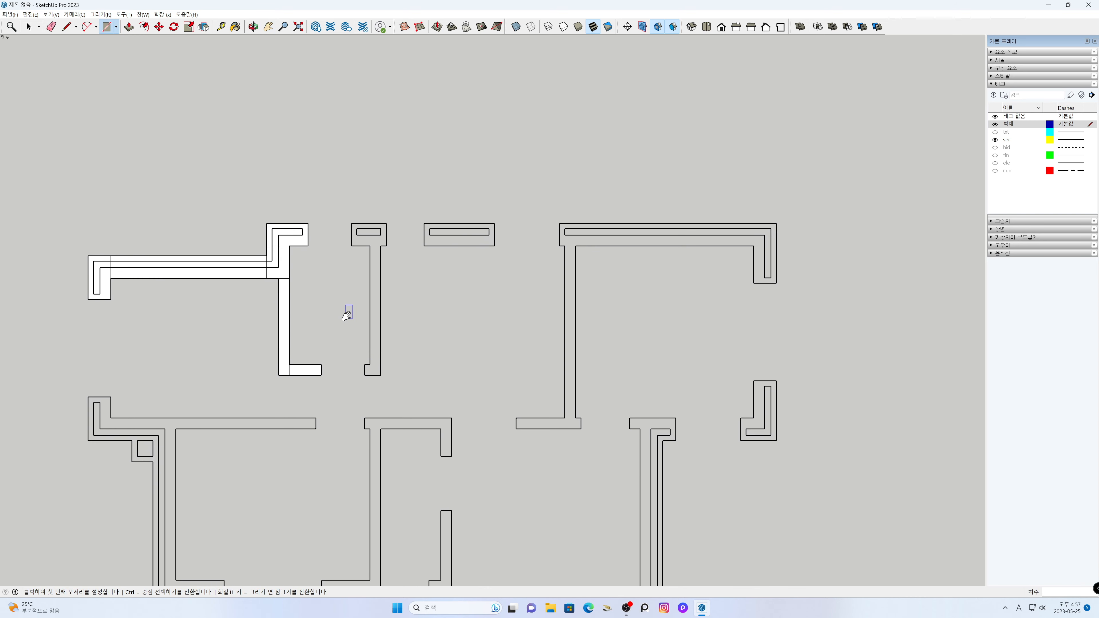
left_click(352, 245)
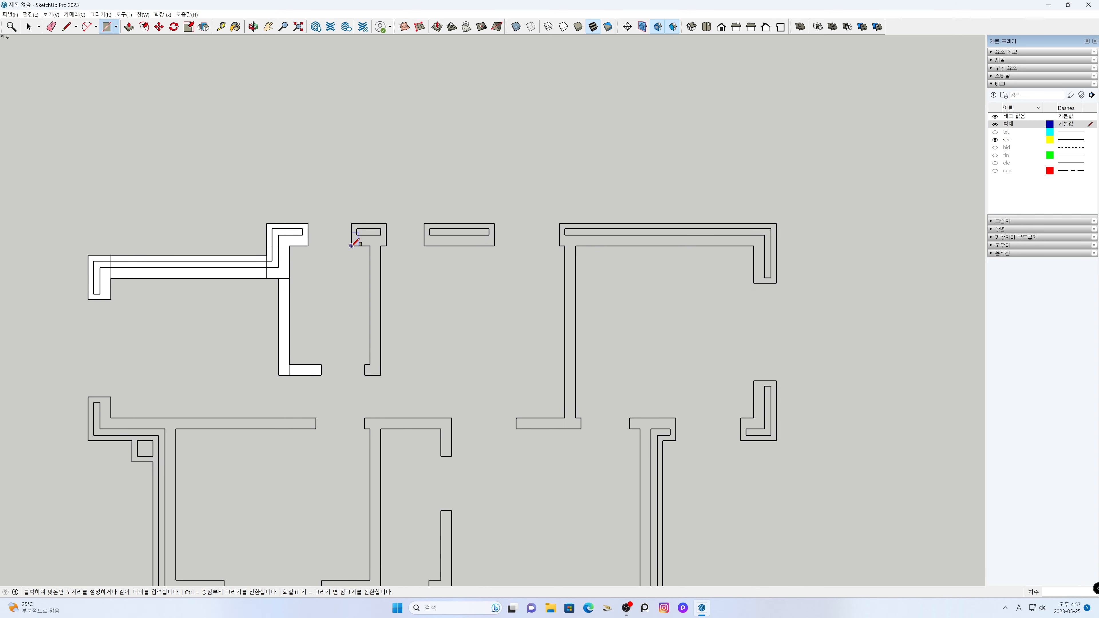
left_click(387, 223)
left_click(370, 246)
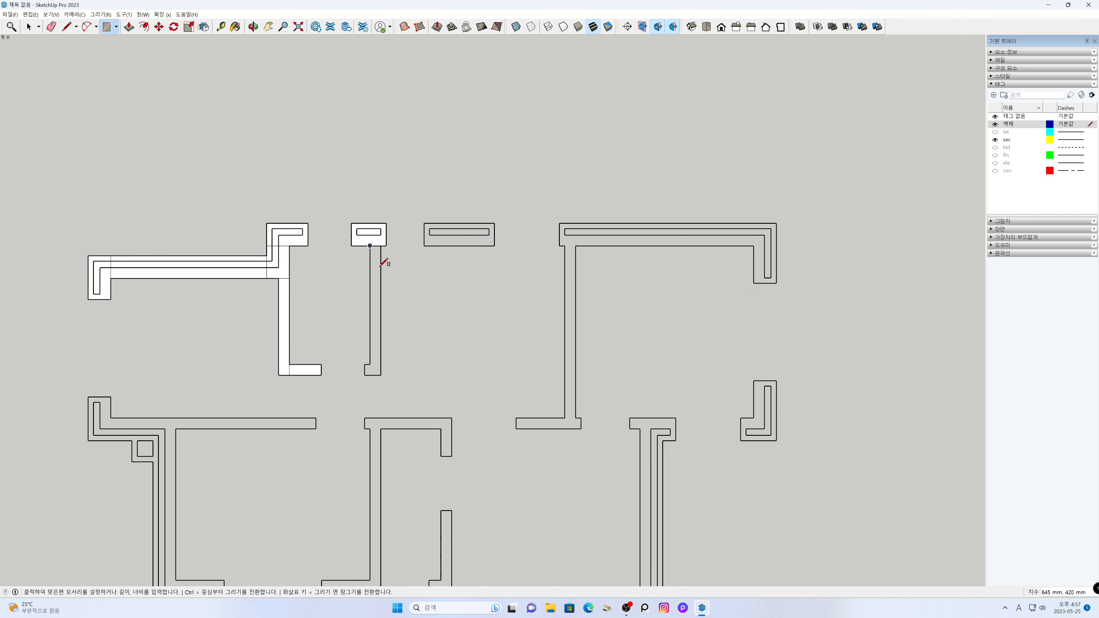
left_click(381, 375)
left_click(370, 365)
left_click(364, 375)
key("space")
Step: Trace the isolated exterior wall piece on the plan's upper edge with a 1300 x 420 mm rectangle
key("r")
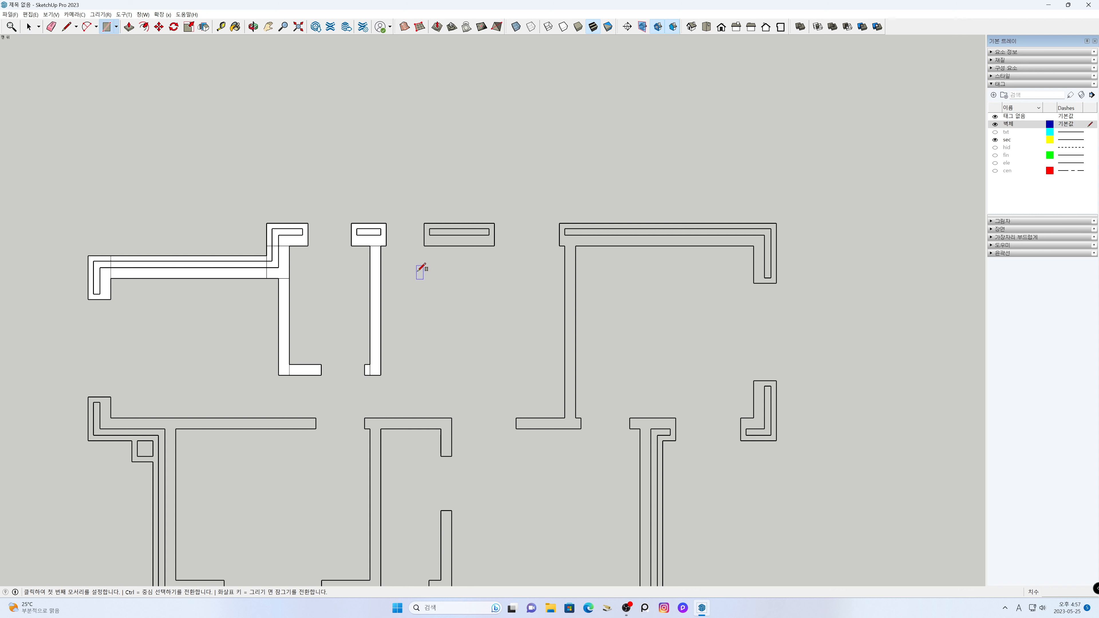
left_click(425, 246)
left_click(495, 224)
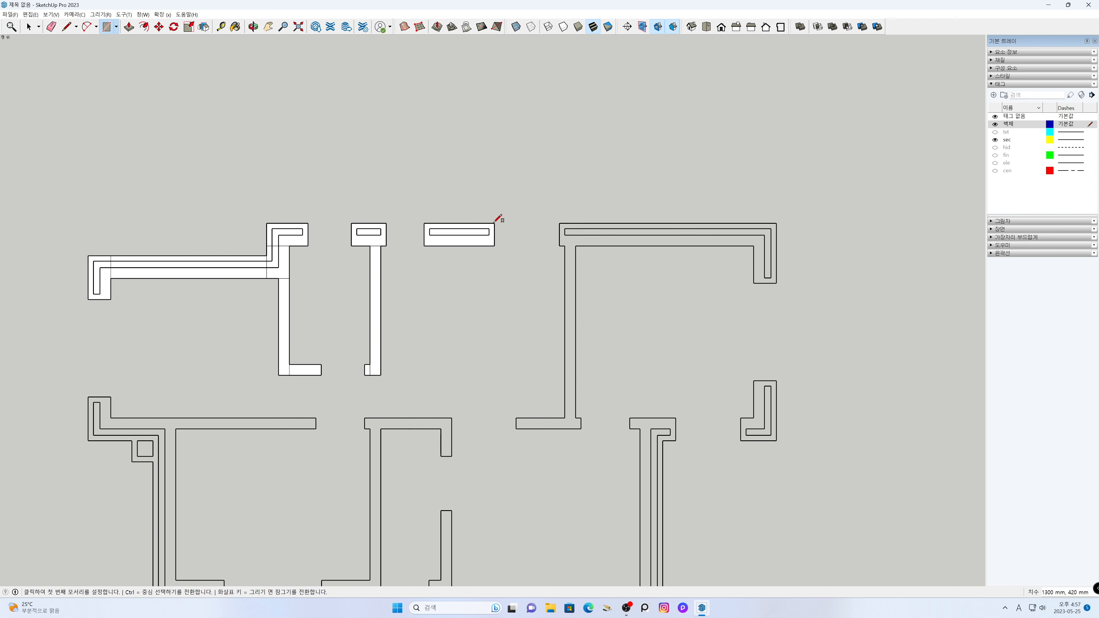
Step: Trace the upper-right room's left partition with a 1200 x 200 mm foot and a vertical rectangle up to the exterior wall
left_click(516, 428)
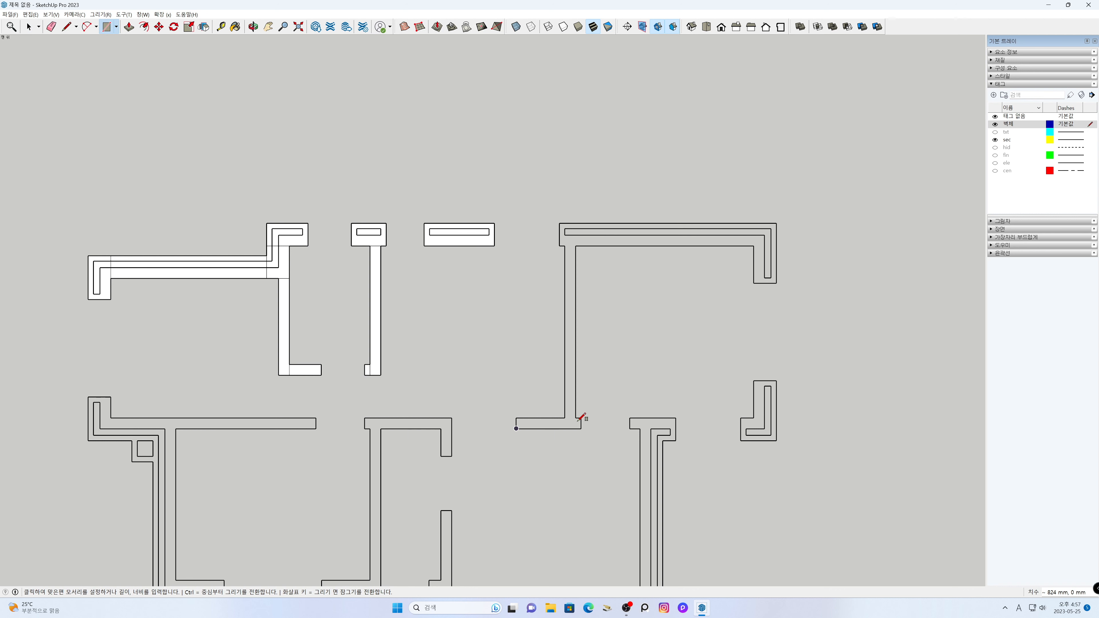
left_click(581, 419)
left_click(565, 418)
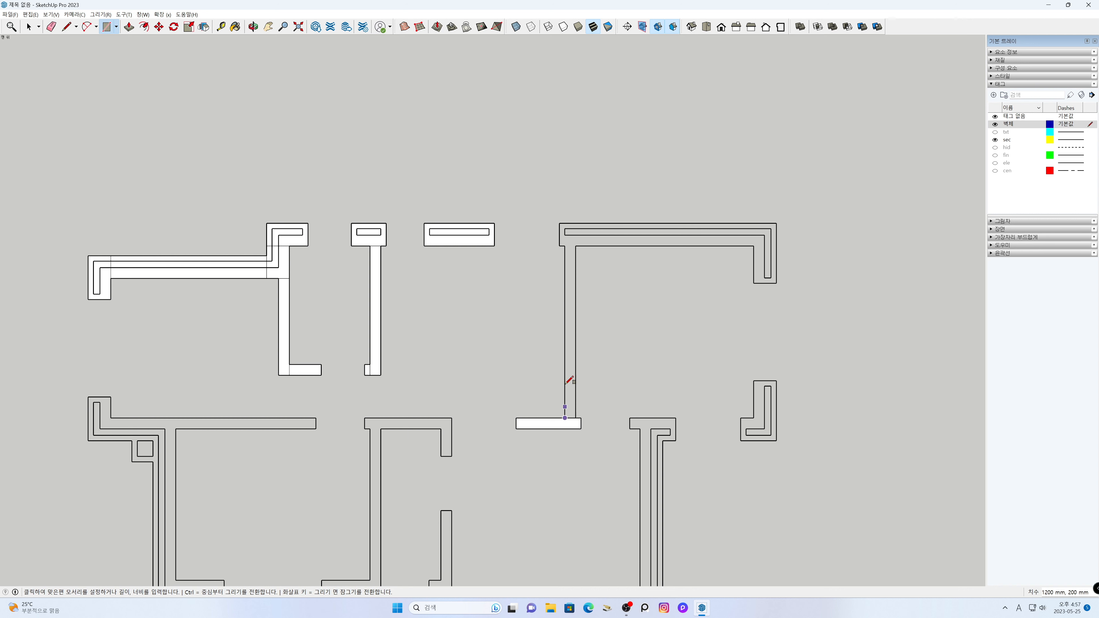
left_click(576, 246)
Step: Trace the upper-right exterior wall with one long horizontal rectangle and a 690 x 420 mm leg down from its right end
left_click(560, 246)
left_click(777, 224)
left_click(754, 245)
left_click(777, 283)
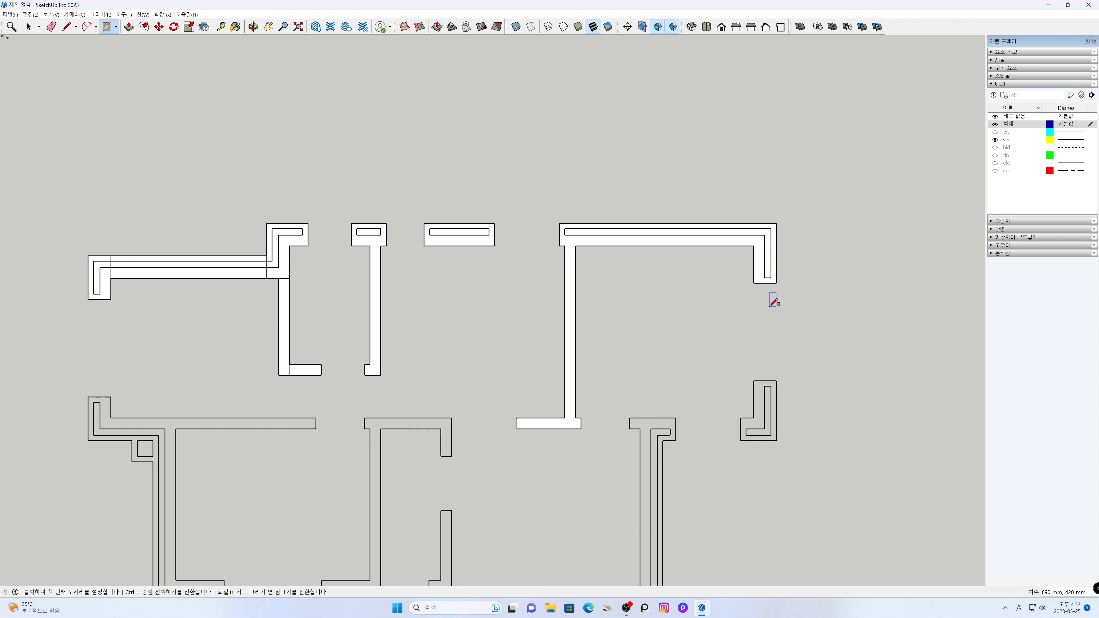
Step: Trace the L-shaped exterior wall piece on the plan's right edge with a vertical rectangle and a 660 x 420 mm foot
key("h")
mouse_move(763, 380)
left_mouse_down()
mouse_move(750, 226)
mouse_move(543, 254)
left_mouse_up()
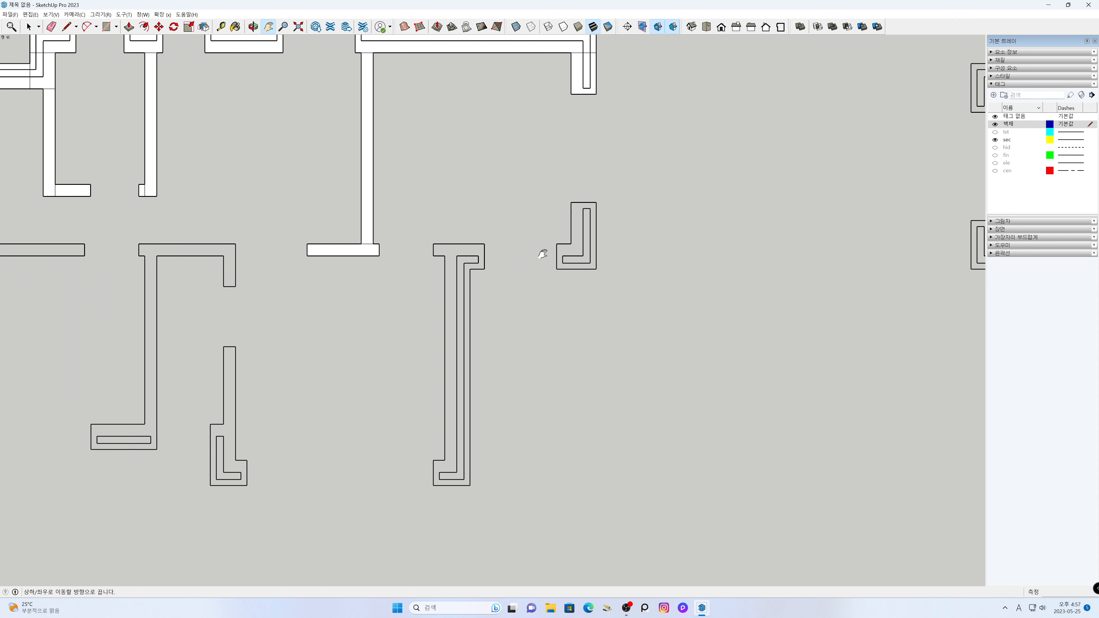
key("r")
left_click(572, 201)
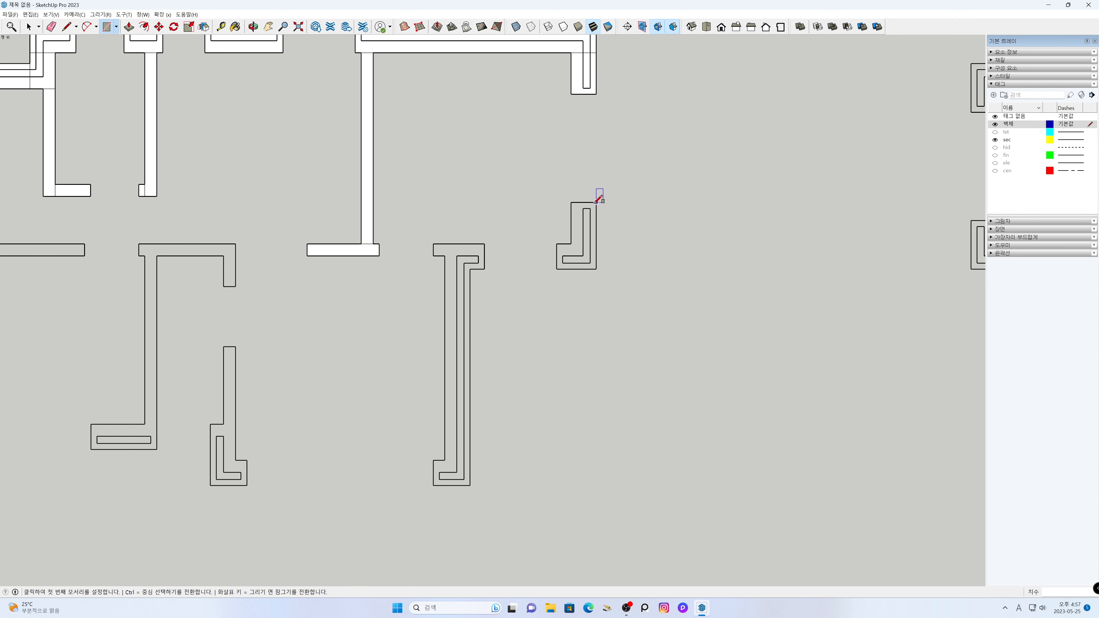
left_click(572, 244)
left_click(556, 244)
left_click(597, 268)
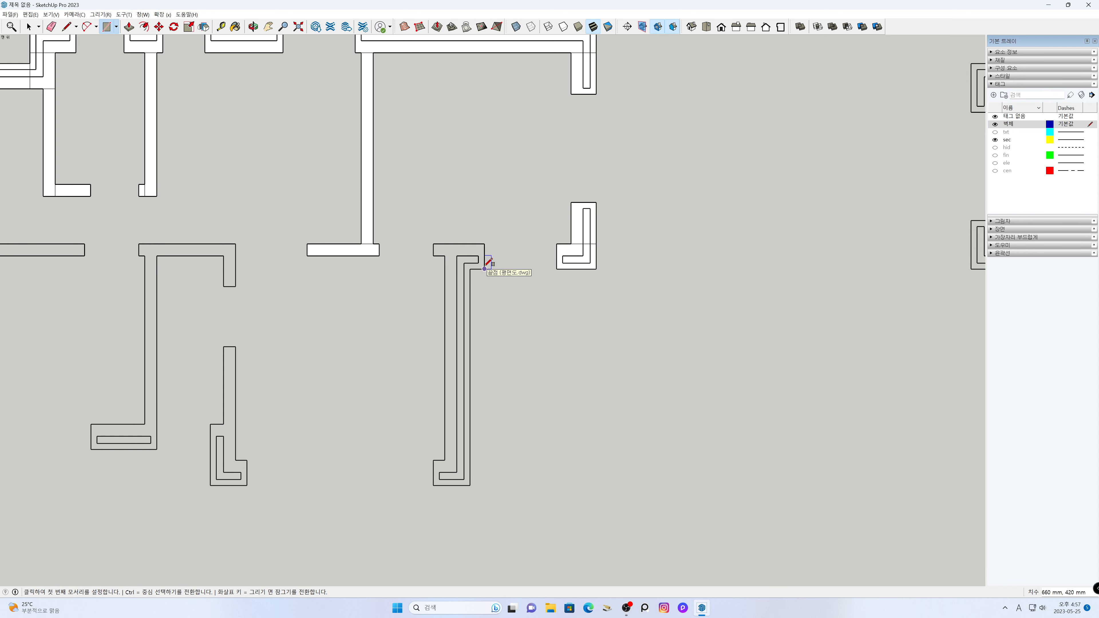
Step: Trace the head of the lower-right wall with a 660 x 420 mm rectangle and the small stub on its left side
key("h")
left_click_drag(450, 249, 556, 271)
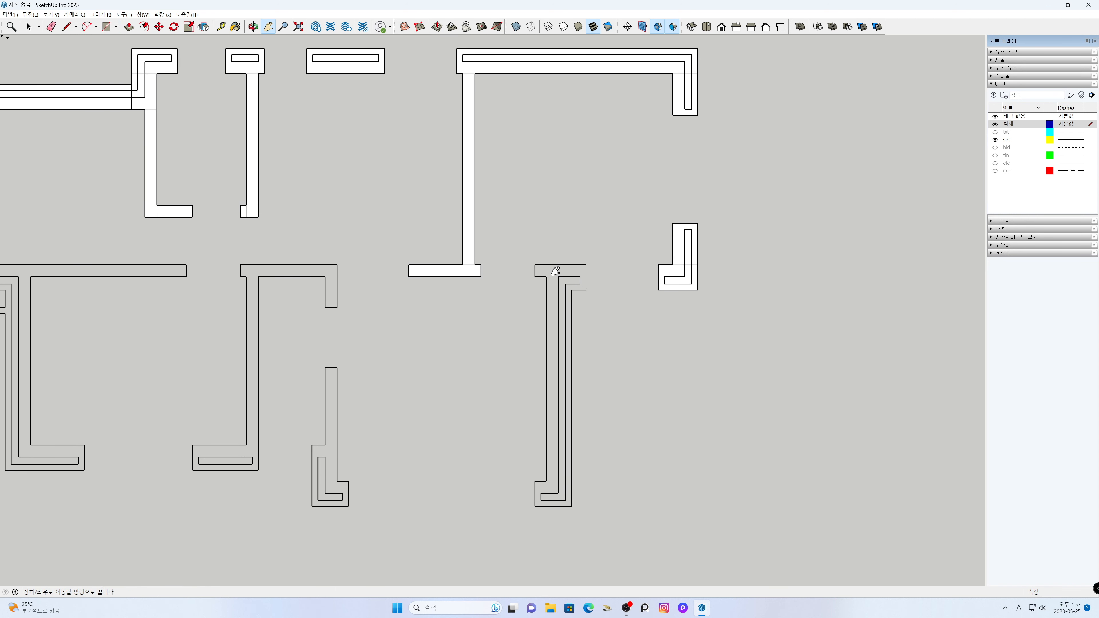
scroll(555, 271, "up", 2)
scroll(556, 270, "up", 1)
key("r")
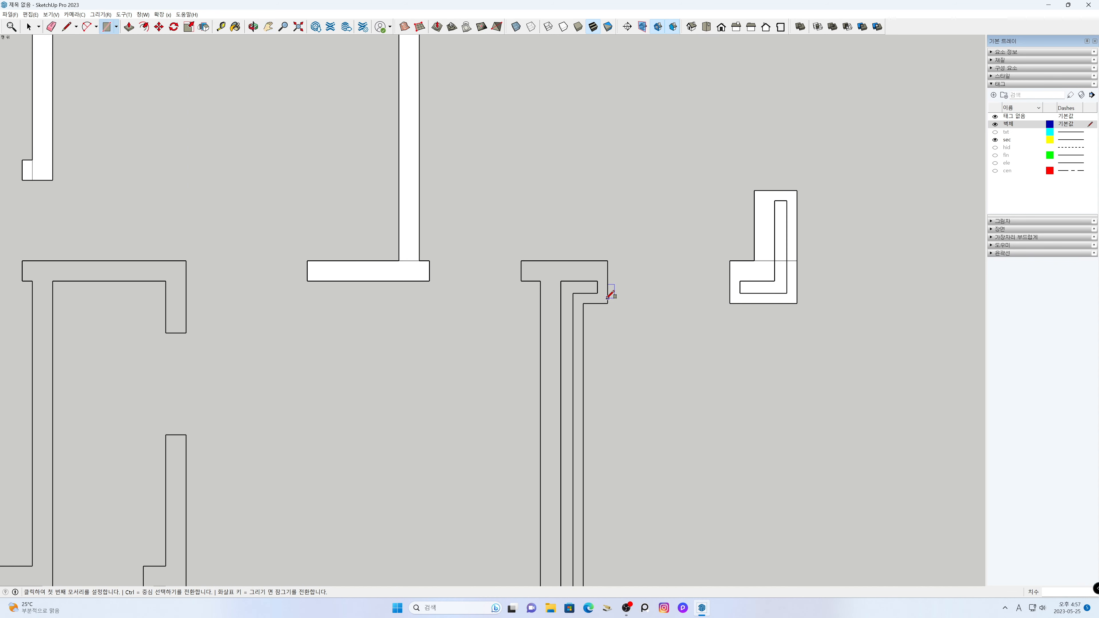
left_click(608, 304)
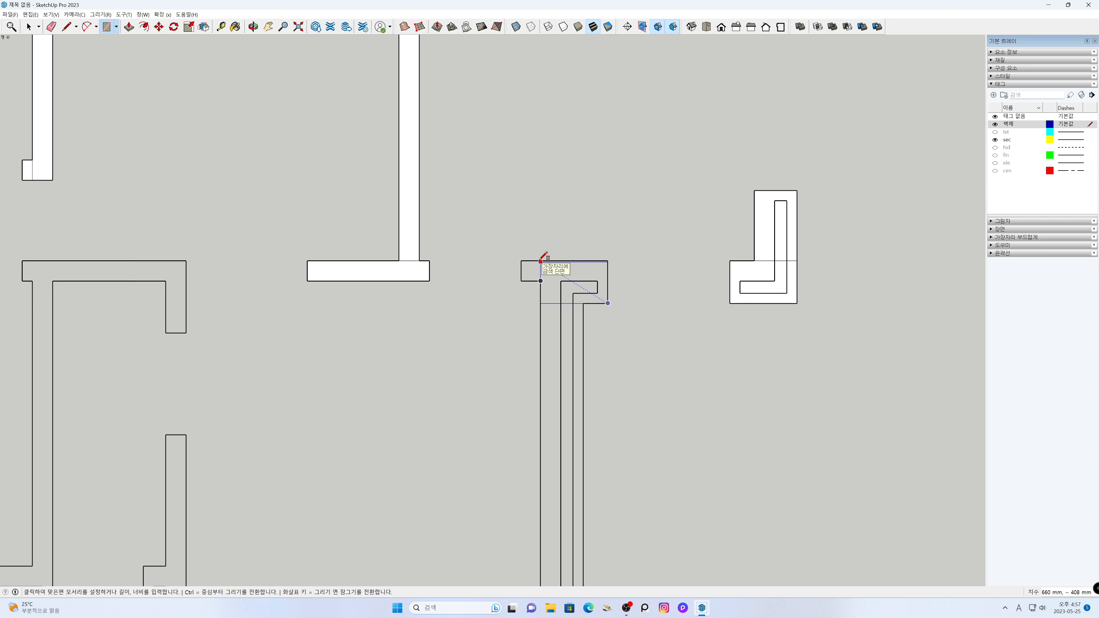
scroll(542, 261, "up", 2)
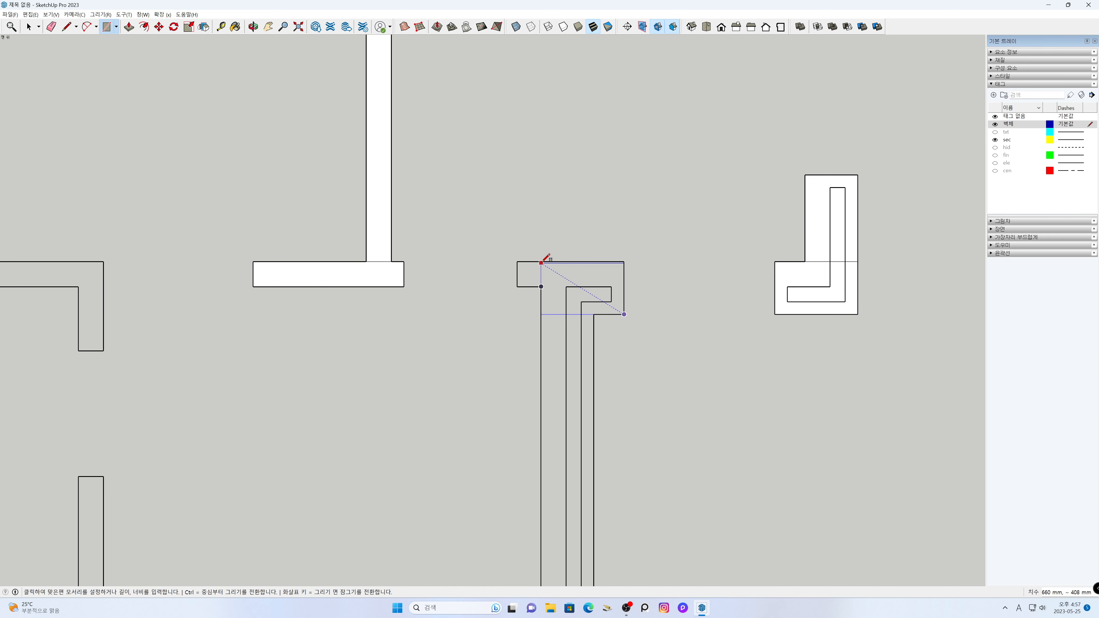
scroll(541, 262, "up", 2)
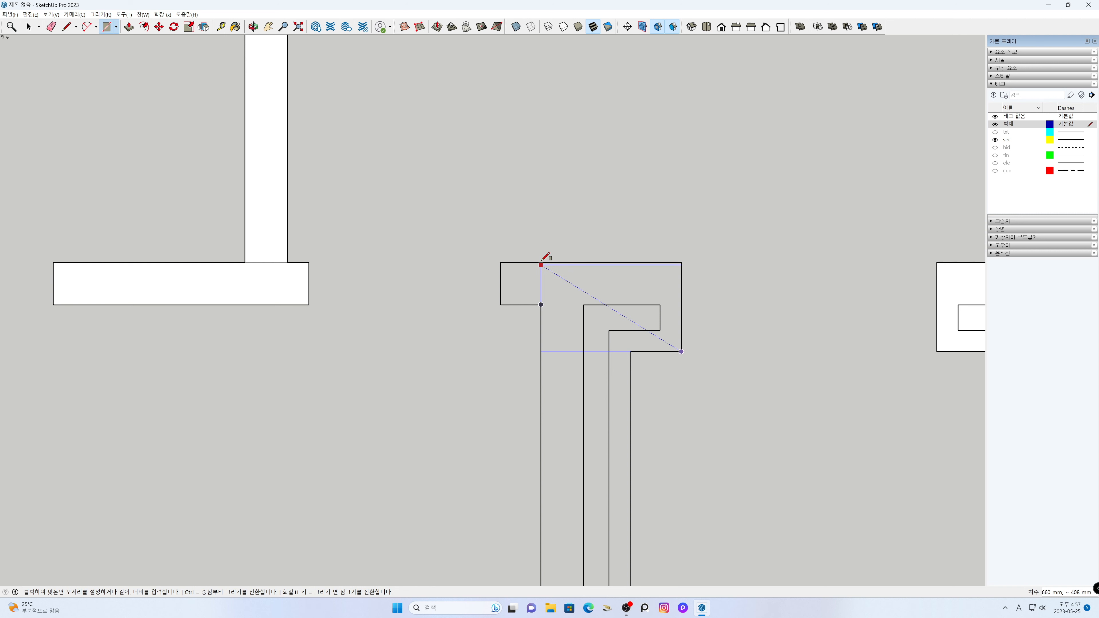
scroll(541, 262, "up", 1)
left_click(541, 262)
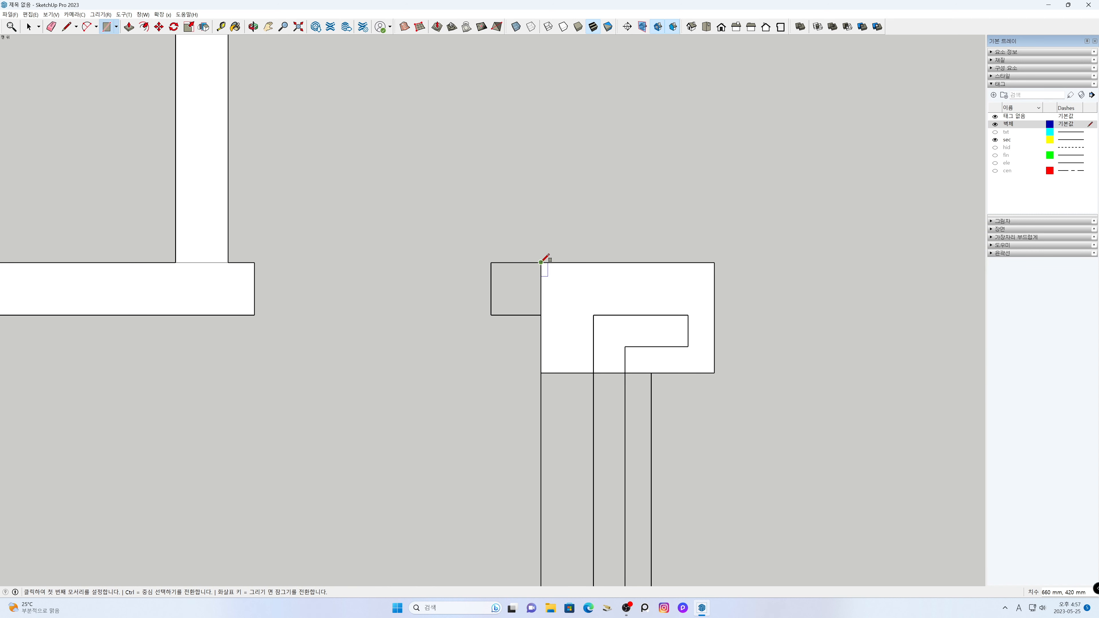
left_click(541, 263)
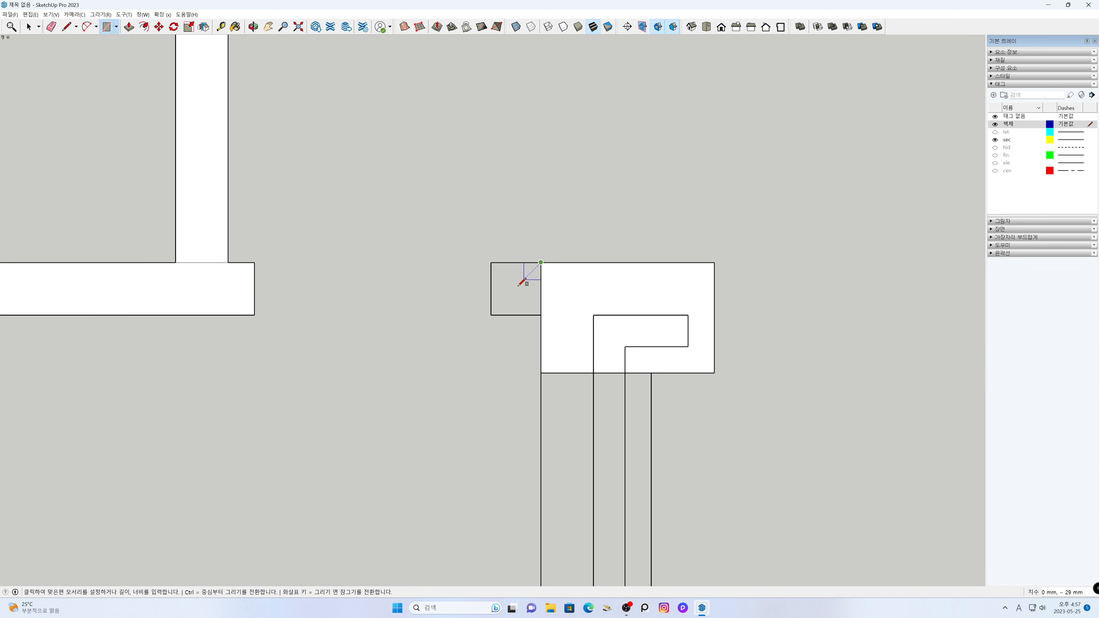
left_click(491, 315)
scroll(523, 285, "down", 6)
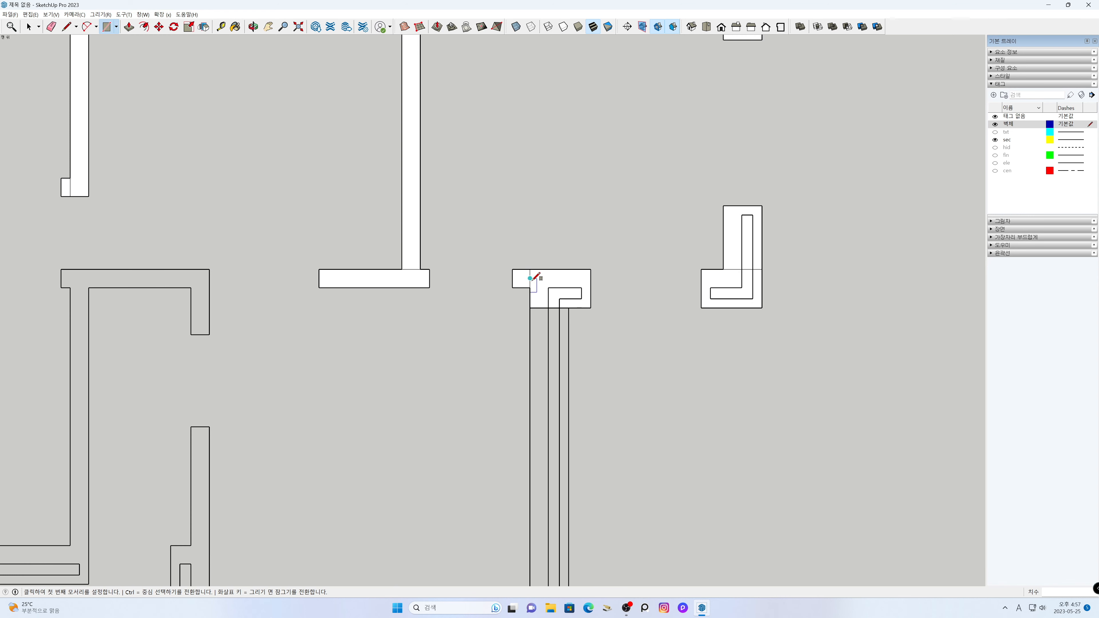
Step: Trace the lower-right wall's long vertical run below its head and the 610 x 420 mm block at its foot
key("h")
left_click_drag(553, 322, 598, 226)
key("r")
left_click(603, 204)
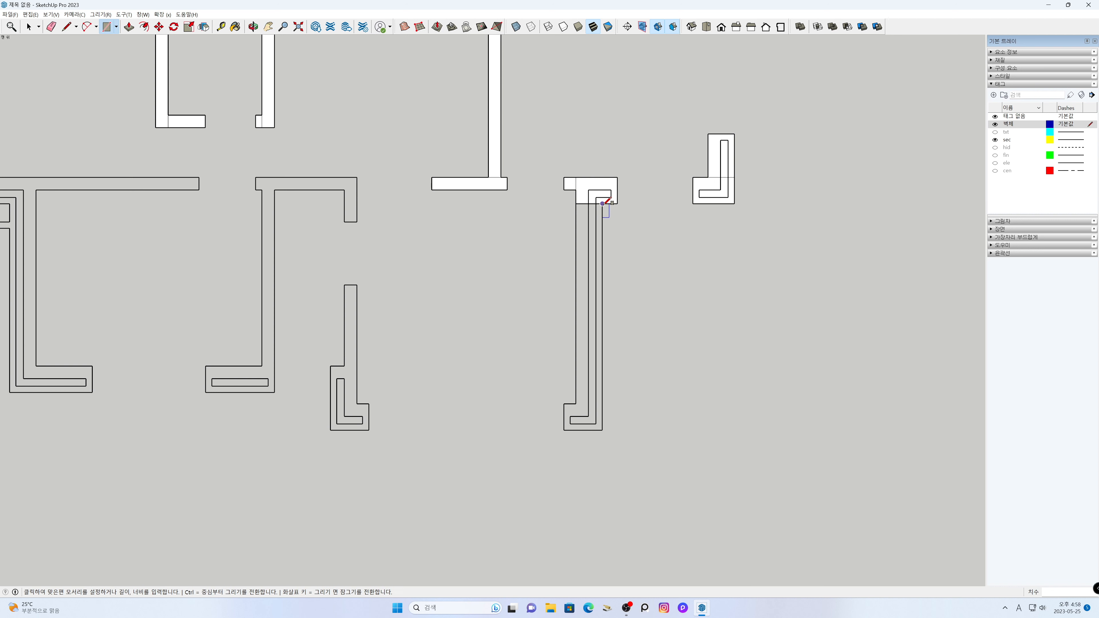
left_click(576, 404)
left_click(564, 404)
left_click(602, 430)
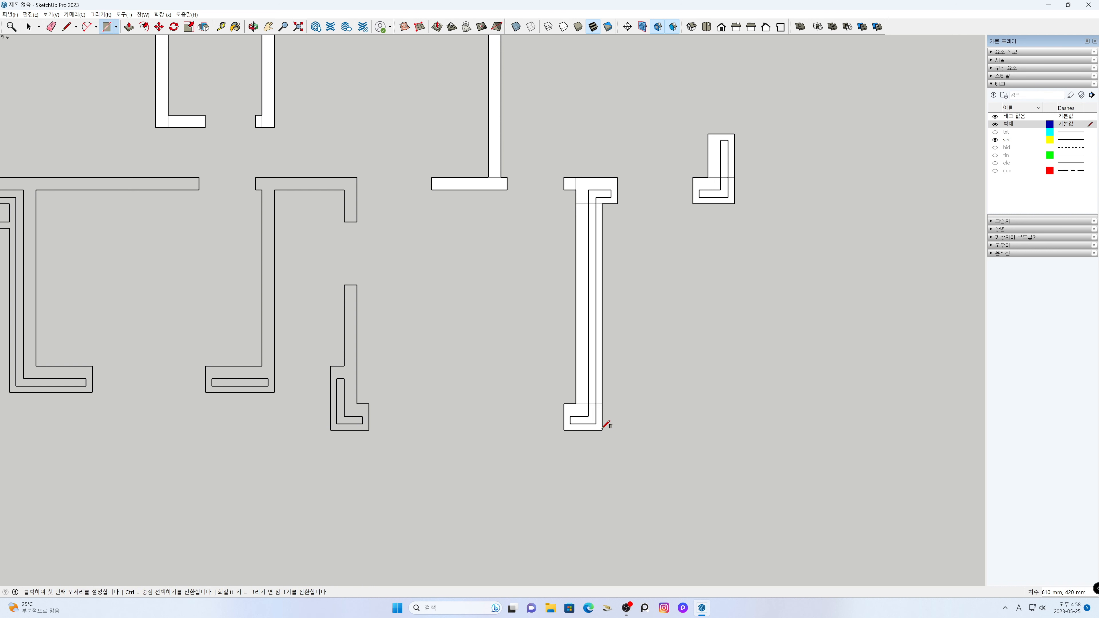
Step: Trace the lower-middle wall with rectangles: its 610 x 420 mm foot, the 600 x 420 mm block above and the thin partition on top
key("h")
mouse_move(457, 374)
left_mouse_down()
mouse_move(558, 396)
mouse_move(722, 398)
mouse_move(659, 374)
left_mouse_up()
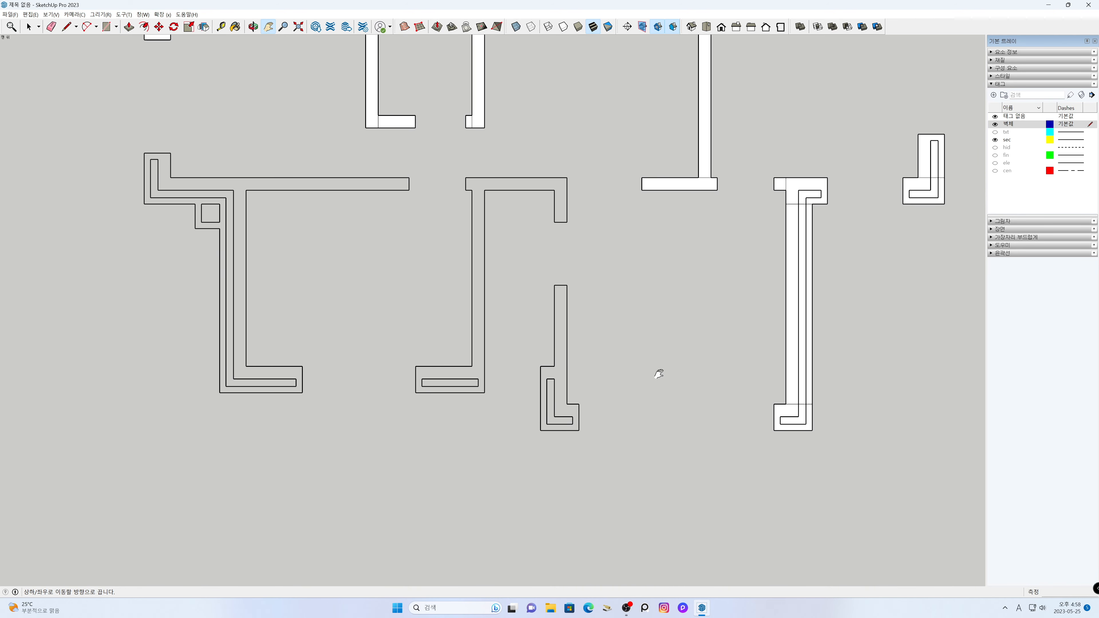
key("r")
left_click(575, 405)
left_click(541, 430)
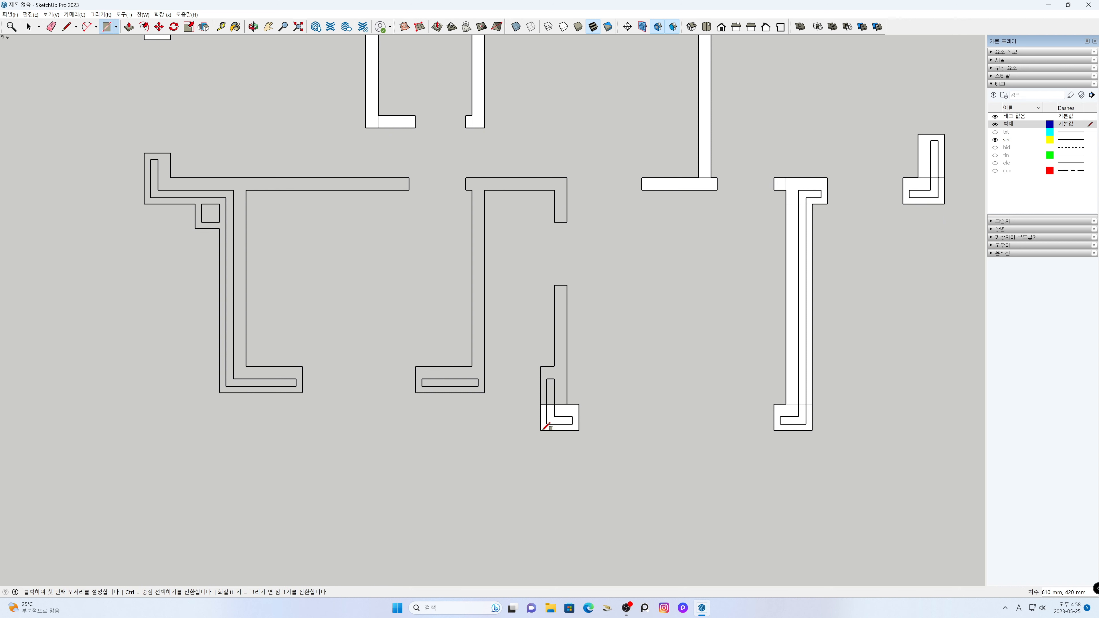
left_click(566, 404)
left_click(541, 367)
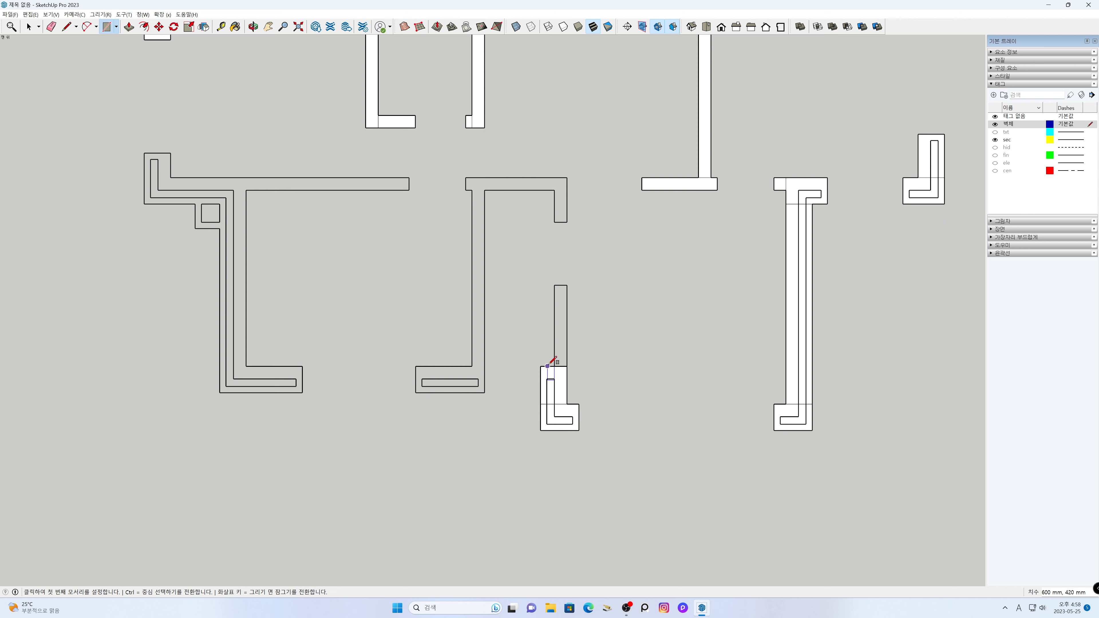
left_click(554, 367)
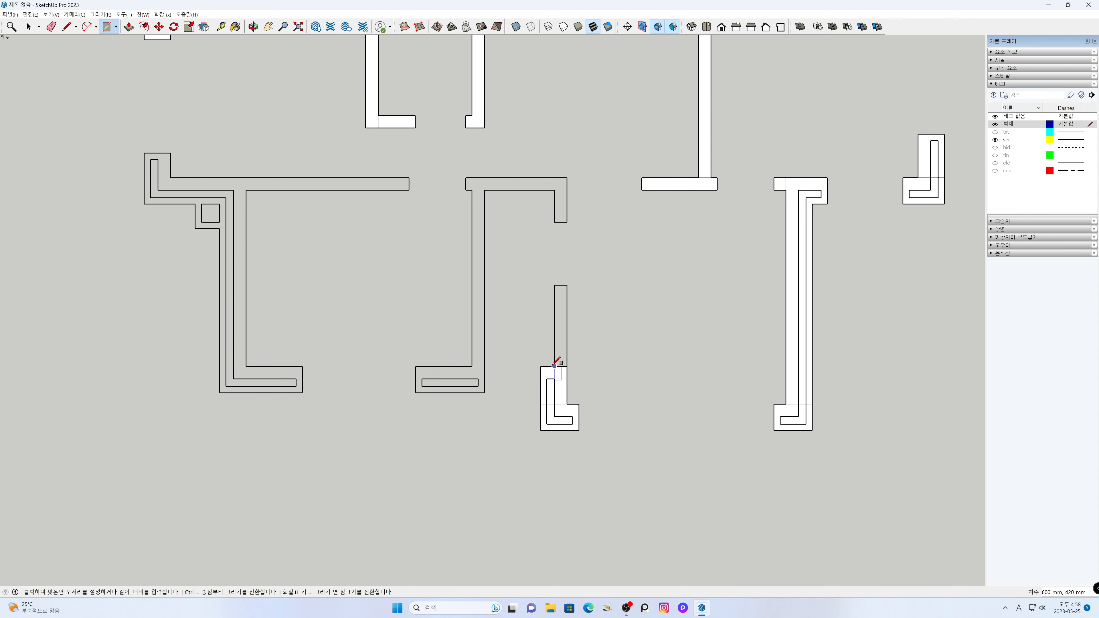
left_click(567, 286)
Step: Trace the inverted-L partition above the lower-middle wall with a short vertical leg and a horizontal rectangle 200 mm thick
left_click(555, 222)
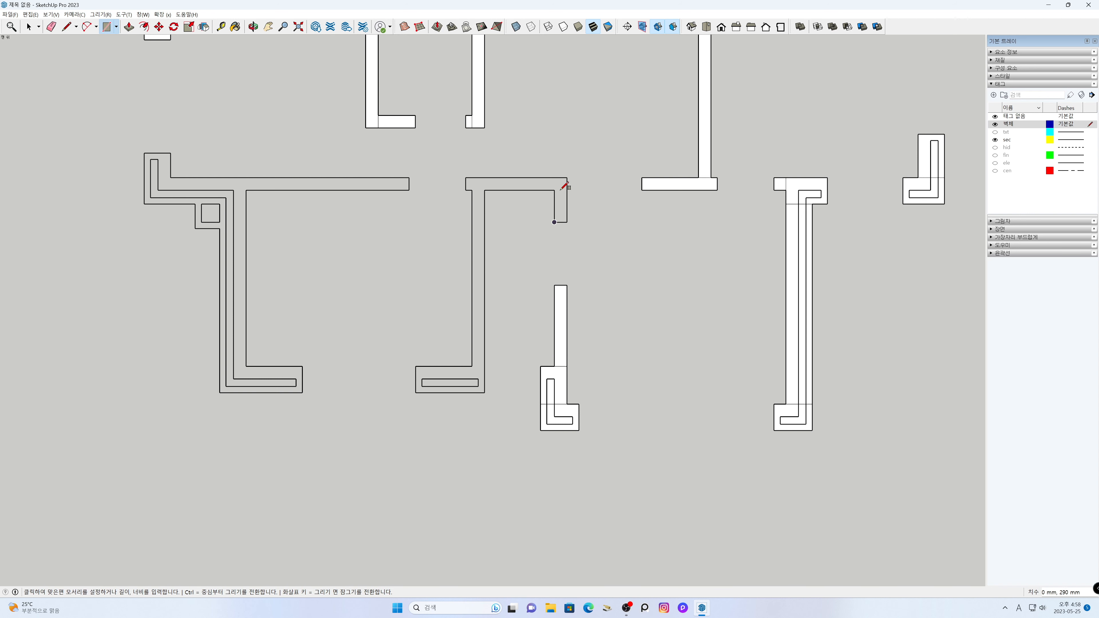
left_click(567, 178)
left_click(555, 190)
left_click(466, 178)
Step: Trace the long partition running down from the inverted-L partition and the 1095 x 420 mm block at its foot
left_click(484, 190)
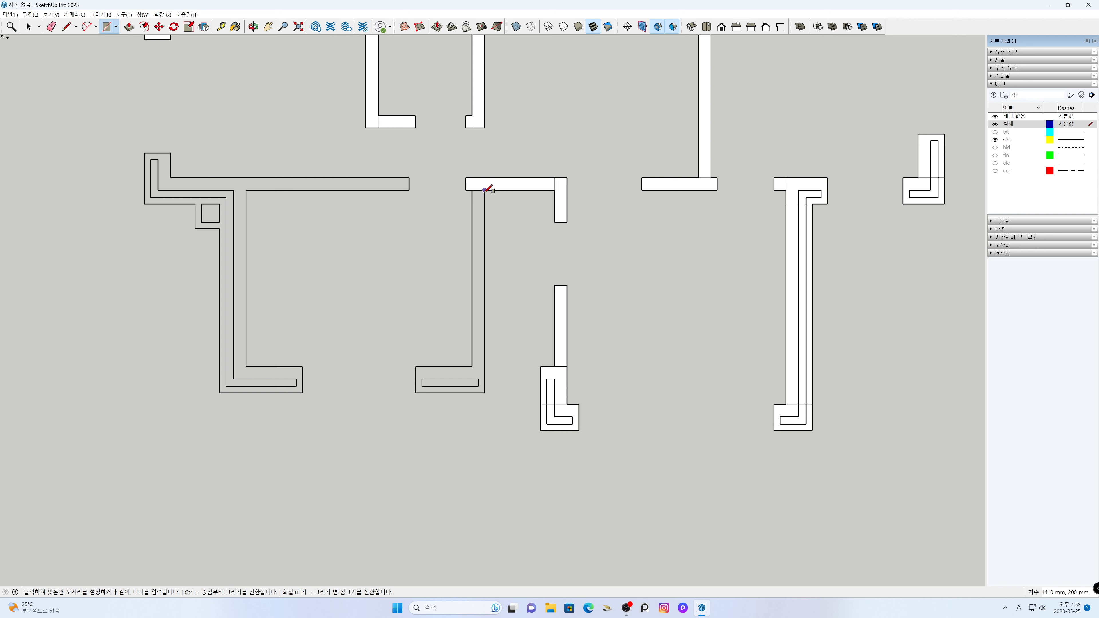
left_click(472, 366)
left_click(484, 393)
left_click(417, 367)
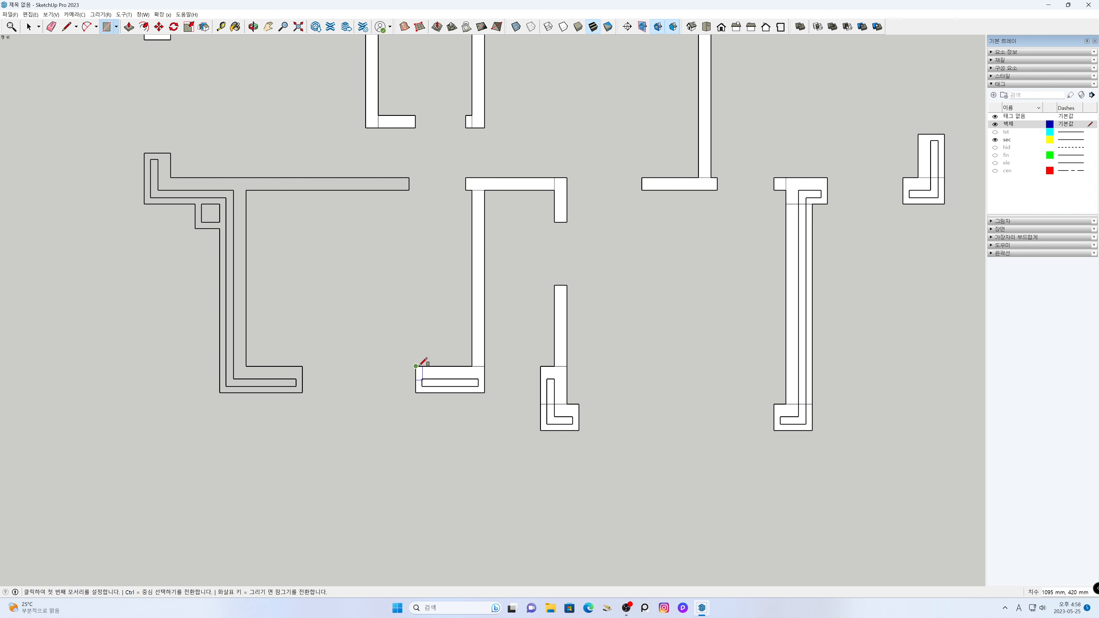
Step: Trace the lower-left exterior wall with a 1315 x 420 mm foot and a vertical rectangle up to the horizontal partition
left_click(303, 367)
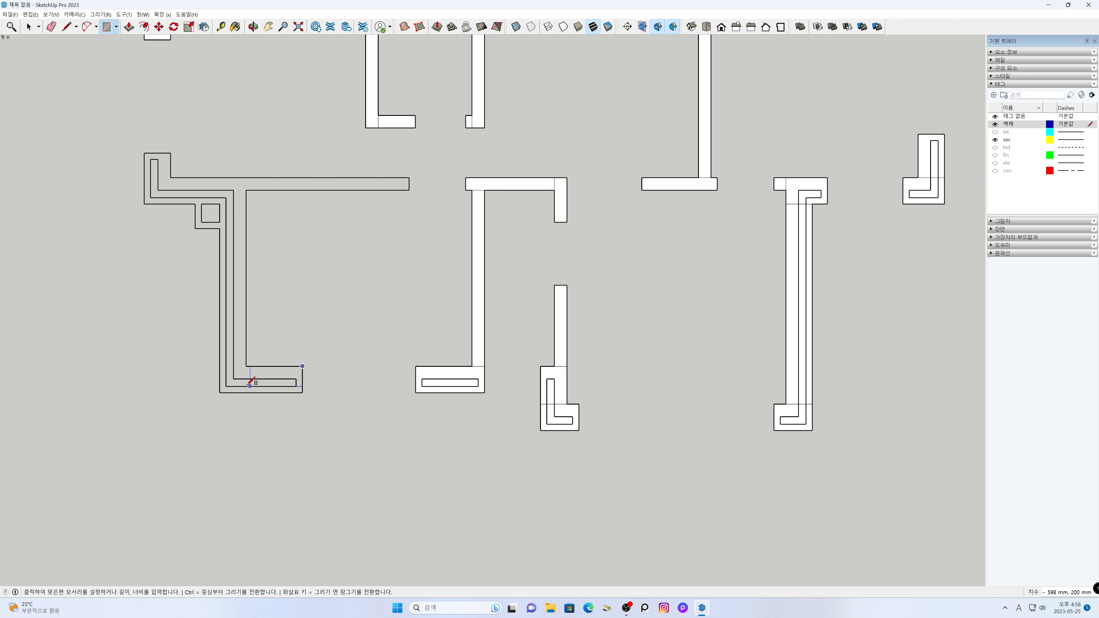
left_click(220, 393)
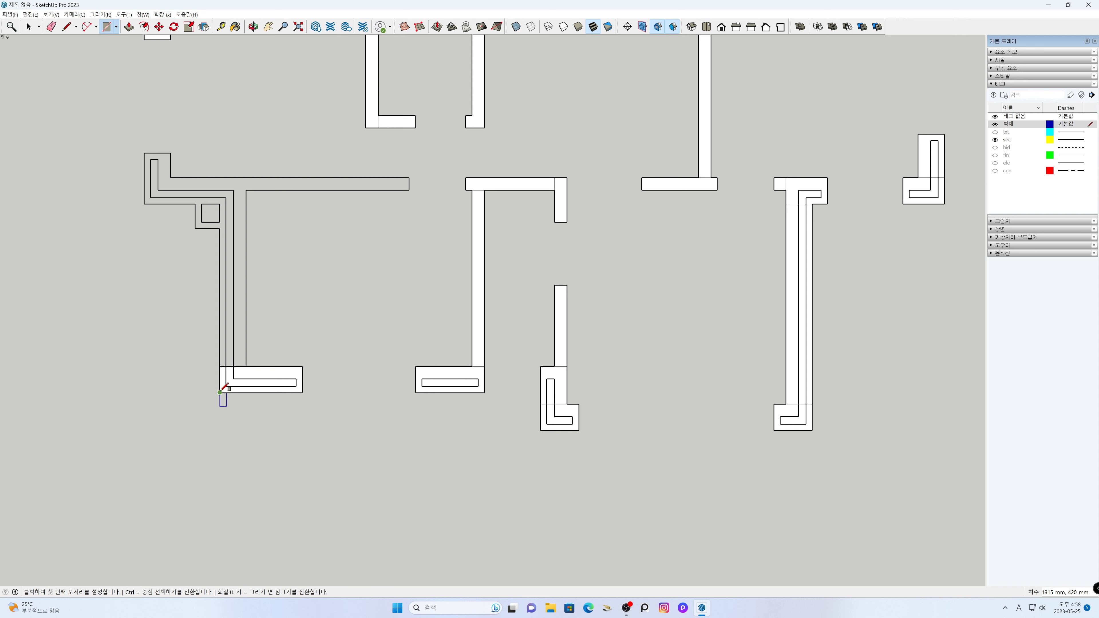
left_click(220, 366)
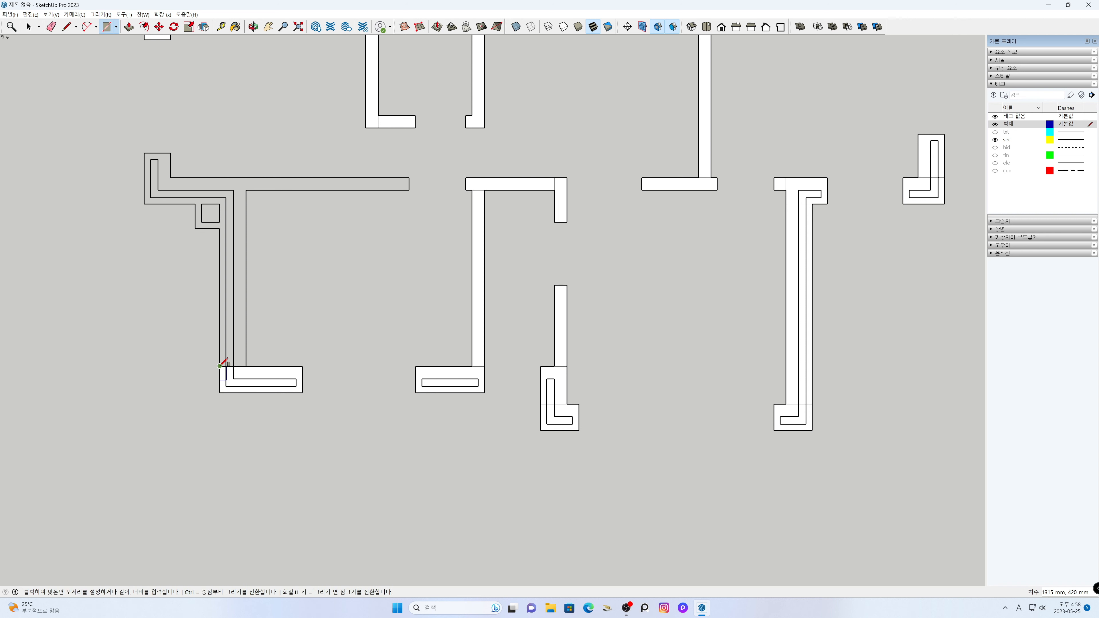
left_click(247, 190)
Step: Trace the horizontal wall above it with 3010 x 200 mm and 1200 x 420 mm rectangles plus a 420 x 390 mm upright at the left end
left_click(220, 190)
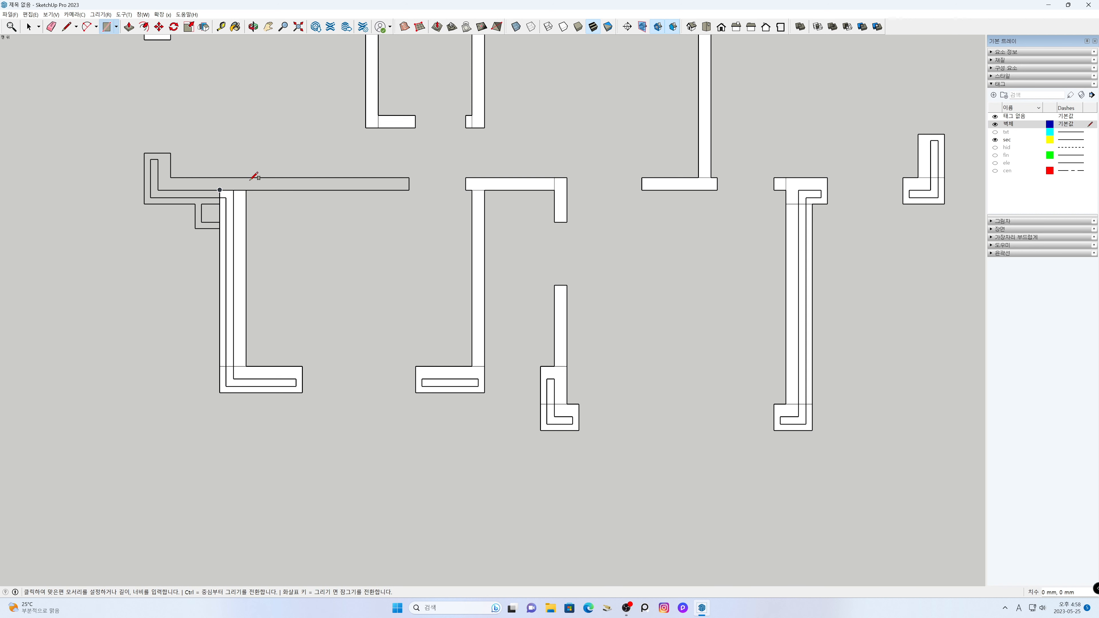
left_click(409, 177)
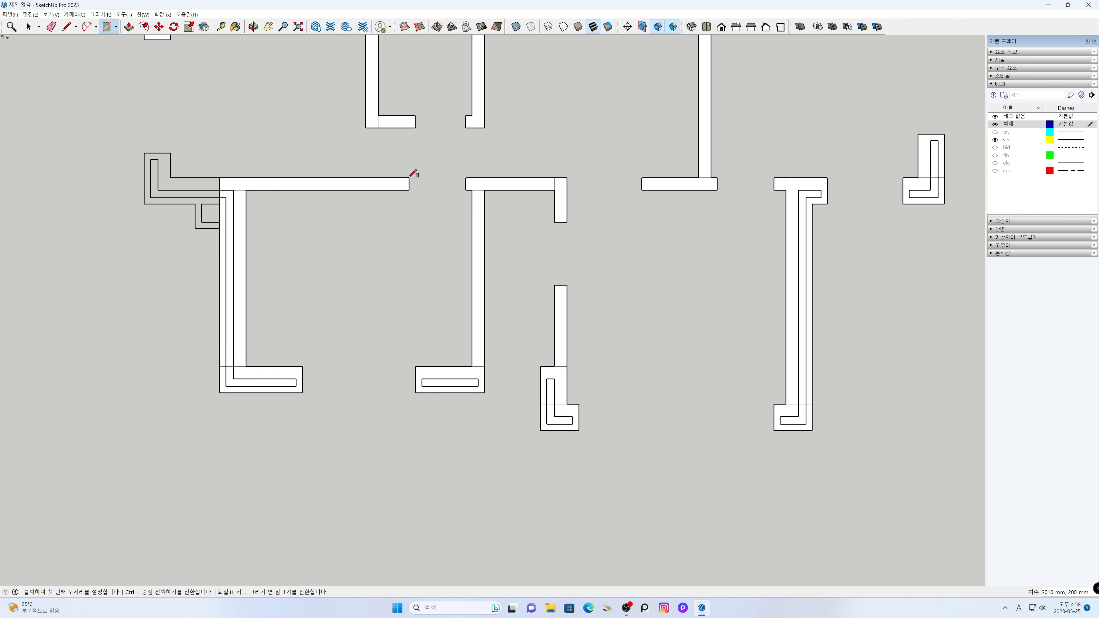
left_click(220, 178)
left_click(144, 203)
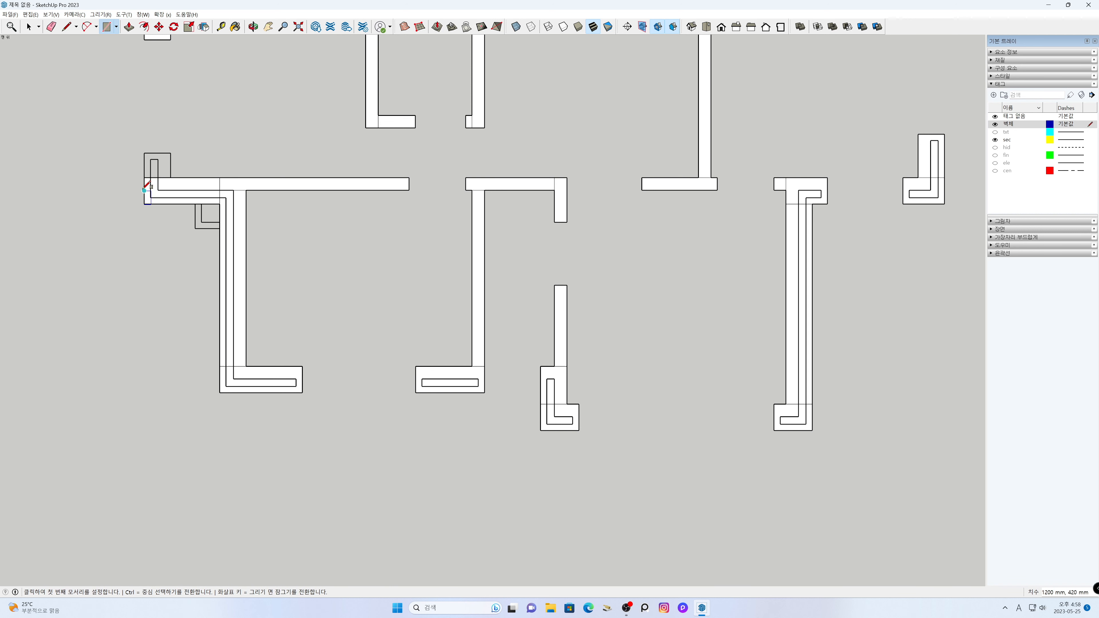
left_click(144, 177)
left_click(171, 153)
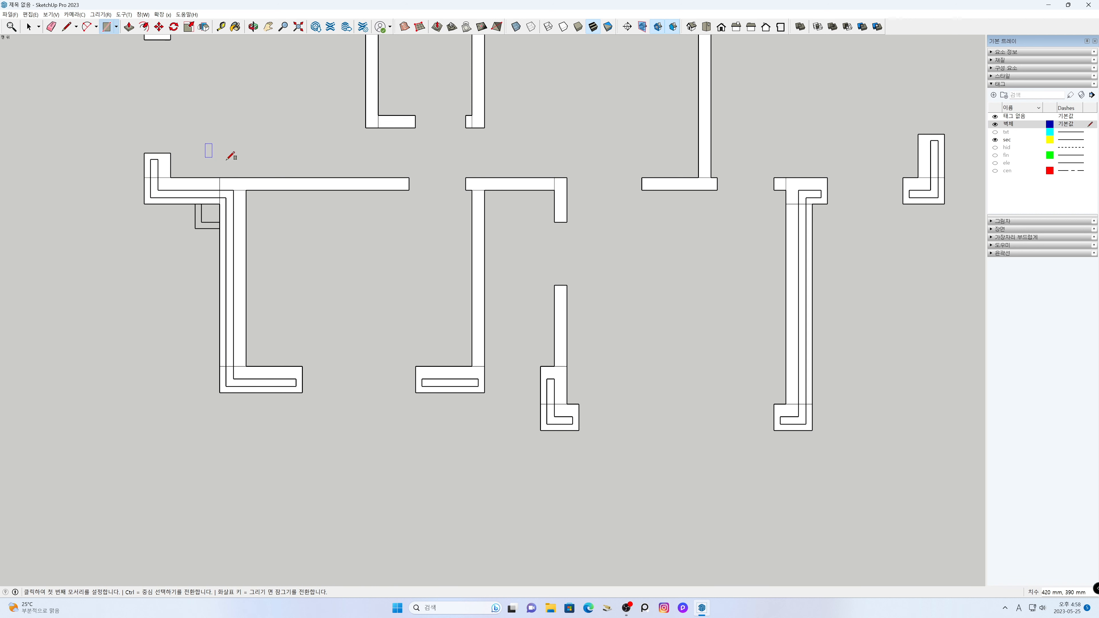
Step: Bring the whole traced plan into view and hide the sec tag to leave only the wall faces visible
key("h")
scroll(405, 220, "down", 3)
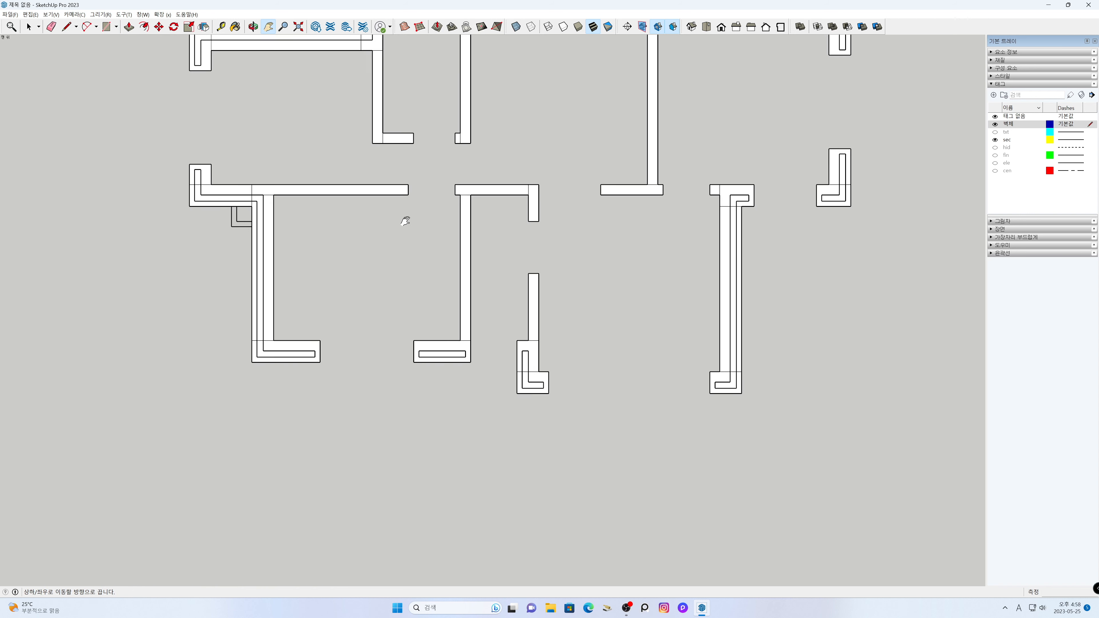
left_click_drag(408, 241, 420, 347)
scroll(415, 355, "up", 3)
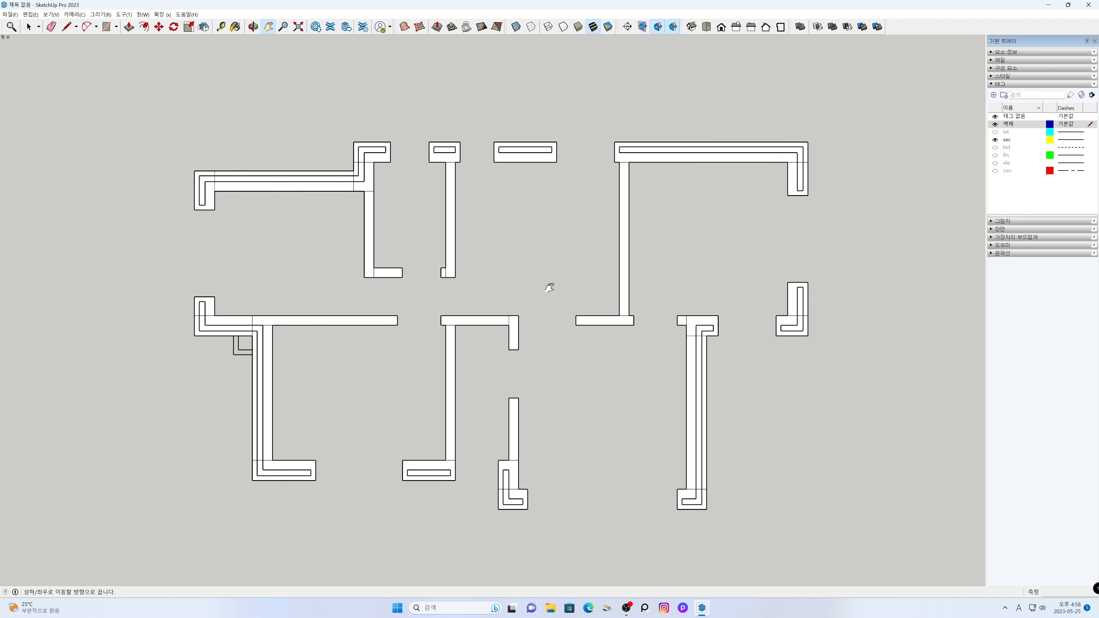
left_click(992, 125)
left_click(995, 140)
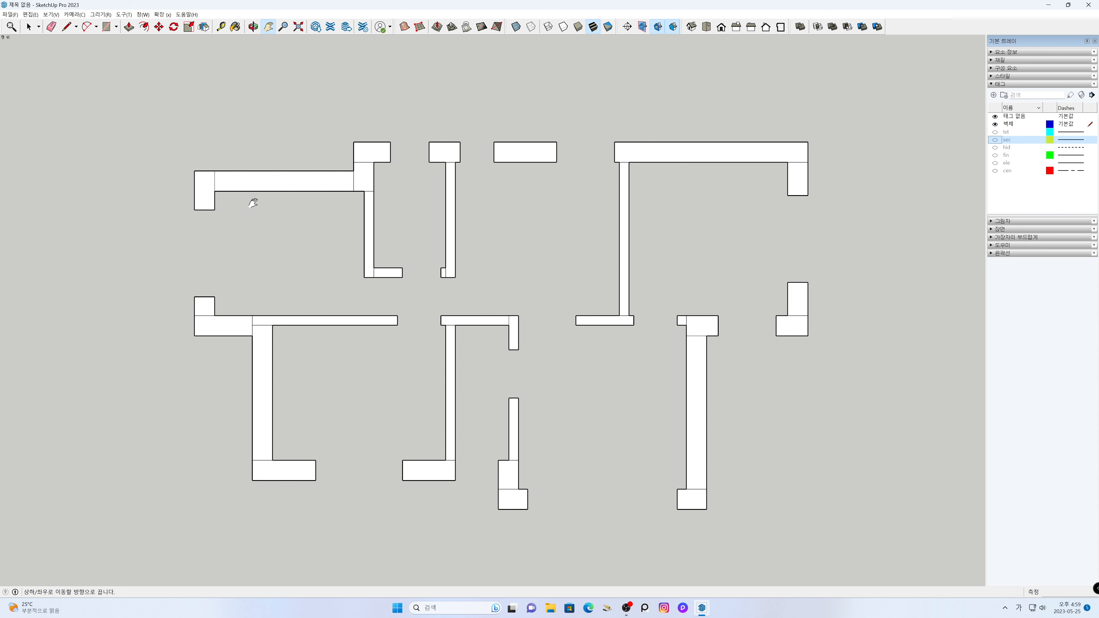
Step: Erase the dividing lines inside the upper-left exterior wall, its partition and the stub of the neighbouring partition
key("e")
mouse_move(212, 179)
left_mouse_down()
mouse_move(357, 180)
mouse_move(362, 155)
mouse_move(379, 268)
left_mouse_up()
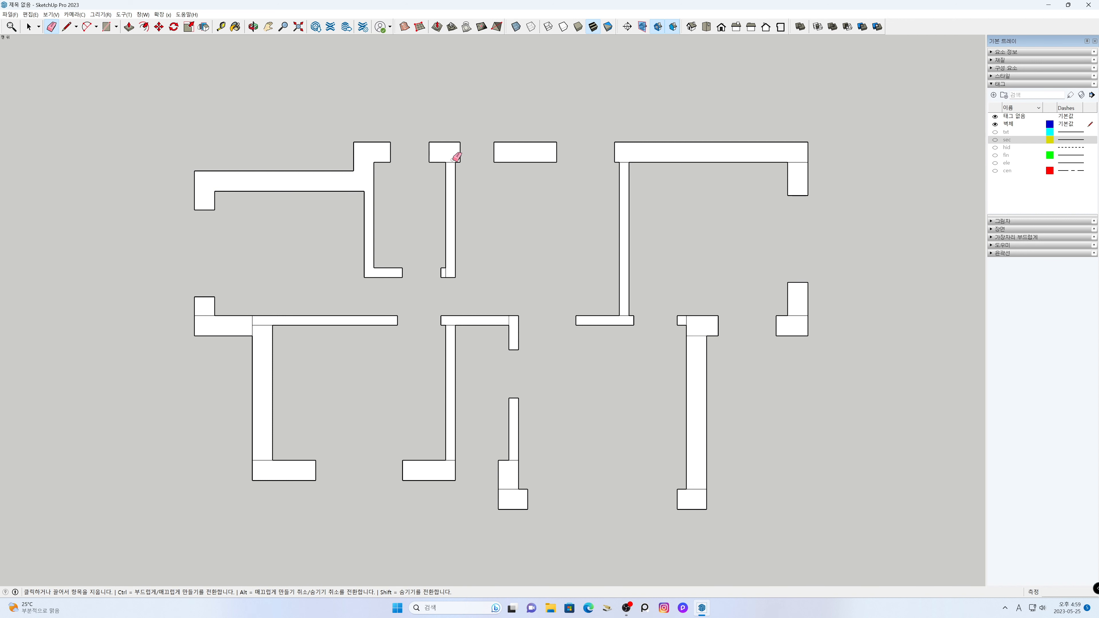
left_click(445, 273)
Step: Erase the dividing lines inside the upper-right room's partition and exterior wall and the L-shaped piece on the right edge
left_click(626, 315)
left_click(625, 162)
left_click(798, 162)
left_click(798, 316)
Step: Erase the dividing lines inside the lower-right long wall and the short stepped wall at the plan's lower centre
left_click(700, 336)
left_click(696, 490)
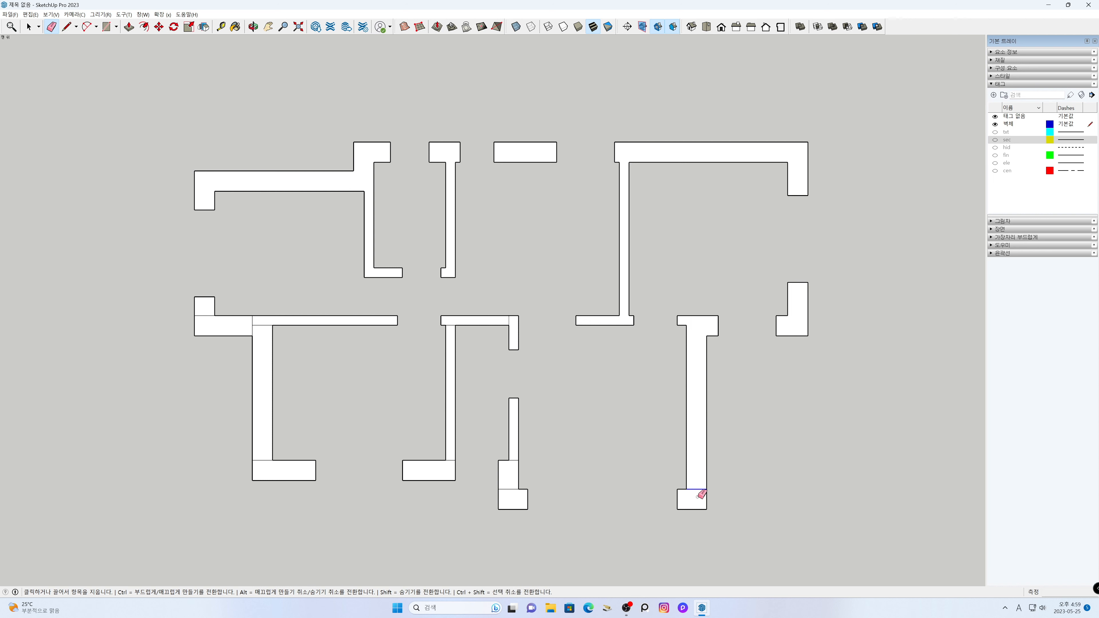
left_click(510, 489)
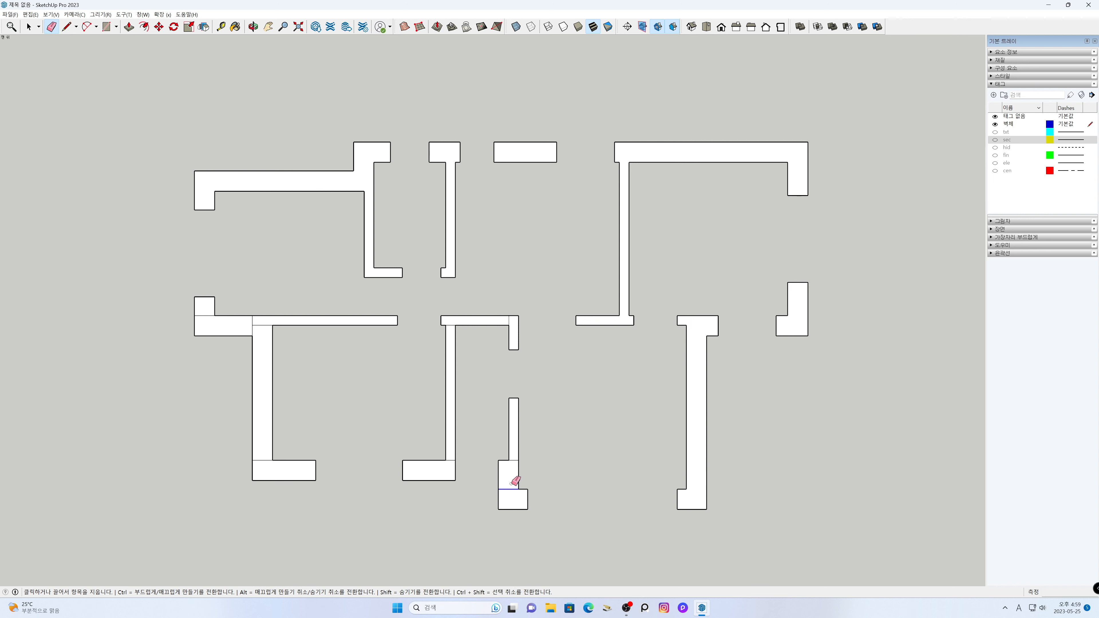
left_click(514, 461)
Step: Erase the dividing lines inside the lower-middle partition and the lower-left exterior wall
left_click(451, 325)
left_click(450, 461)
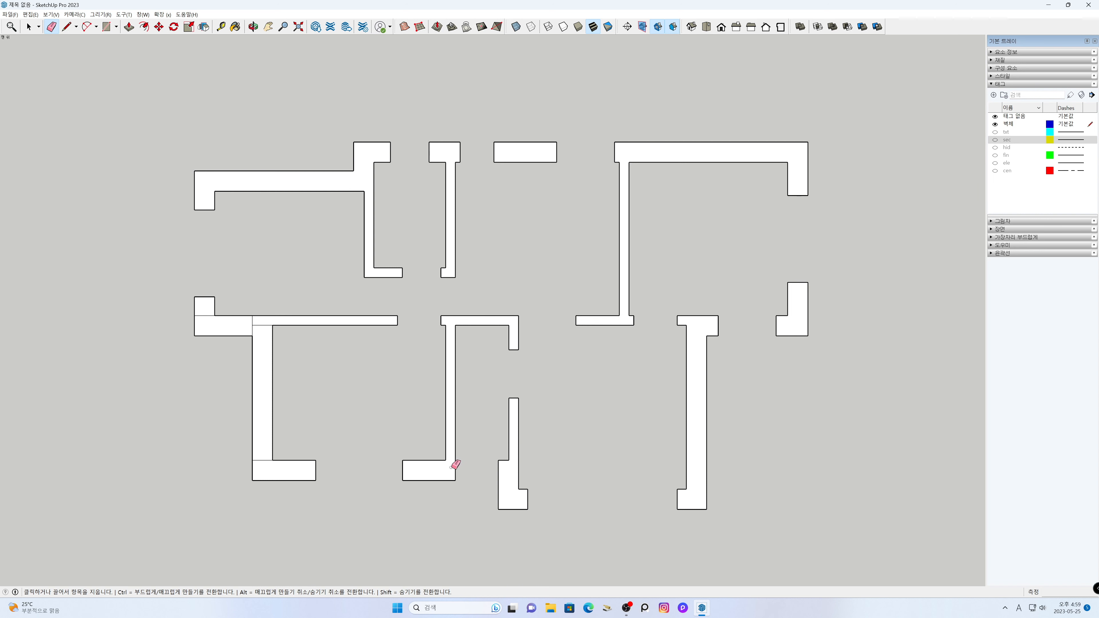
left_click(263, 460)
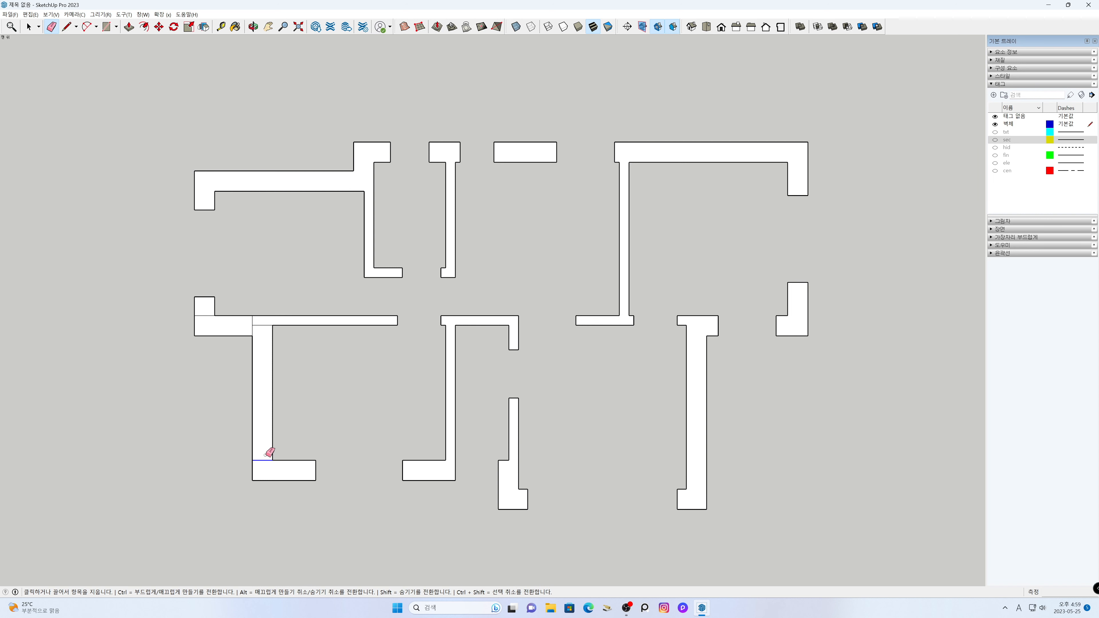
left_click(253, 325)
left_click(205, 316)
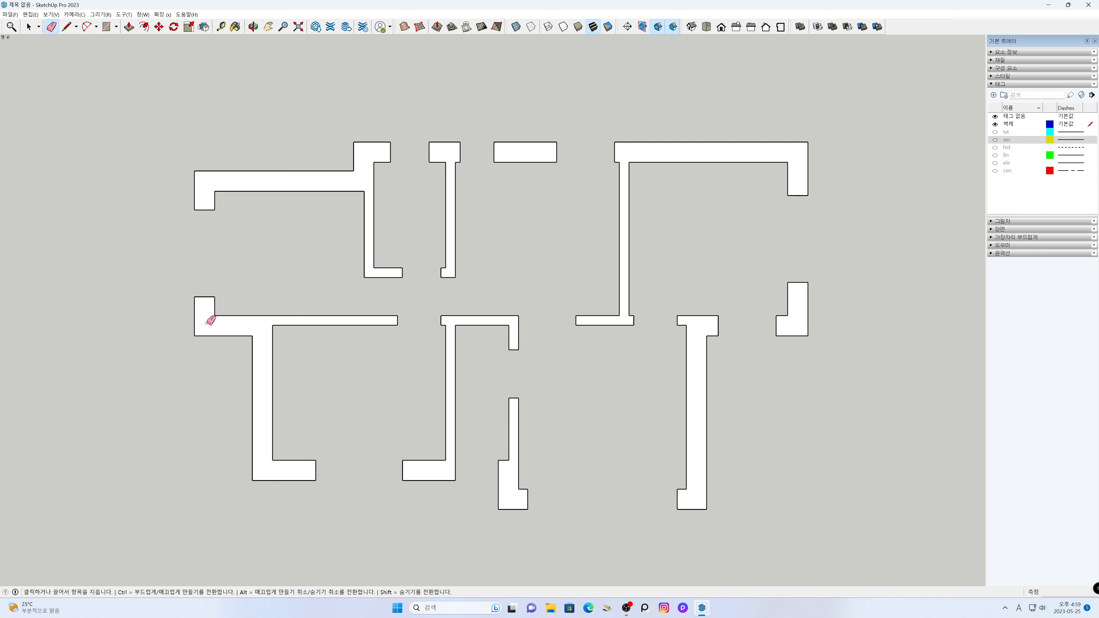
Step: Group all the merged wall faces of the traced plan together, leaving the group deselected
key("space")
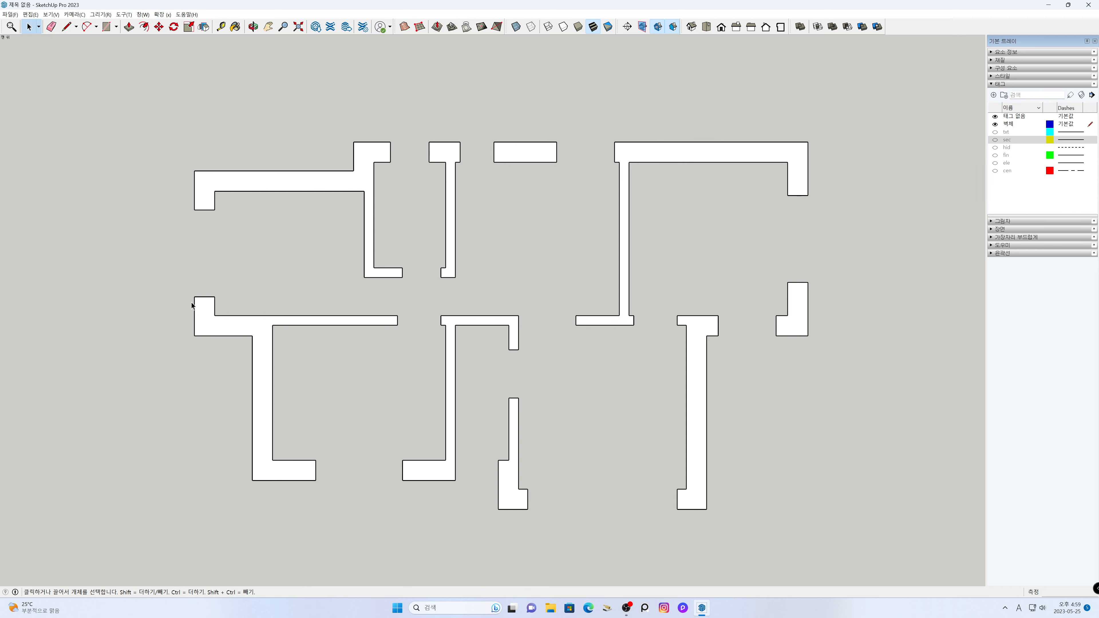
left_click_drag(179, 112, 849, 554)
right_click(695, 385)
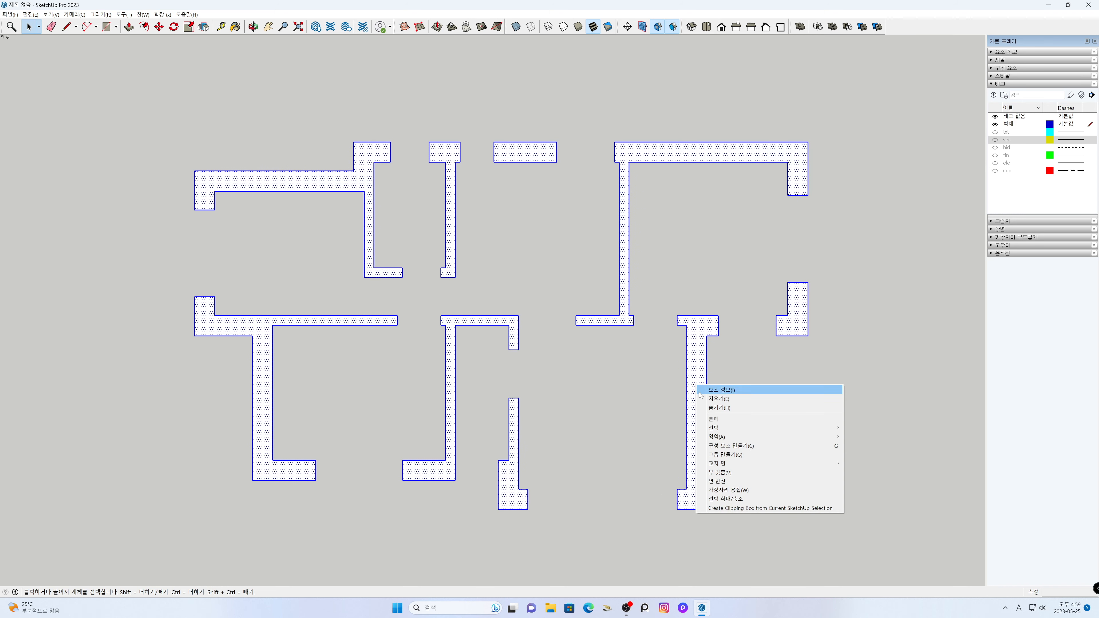
left_click(719, 456)
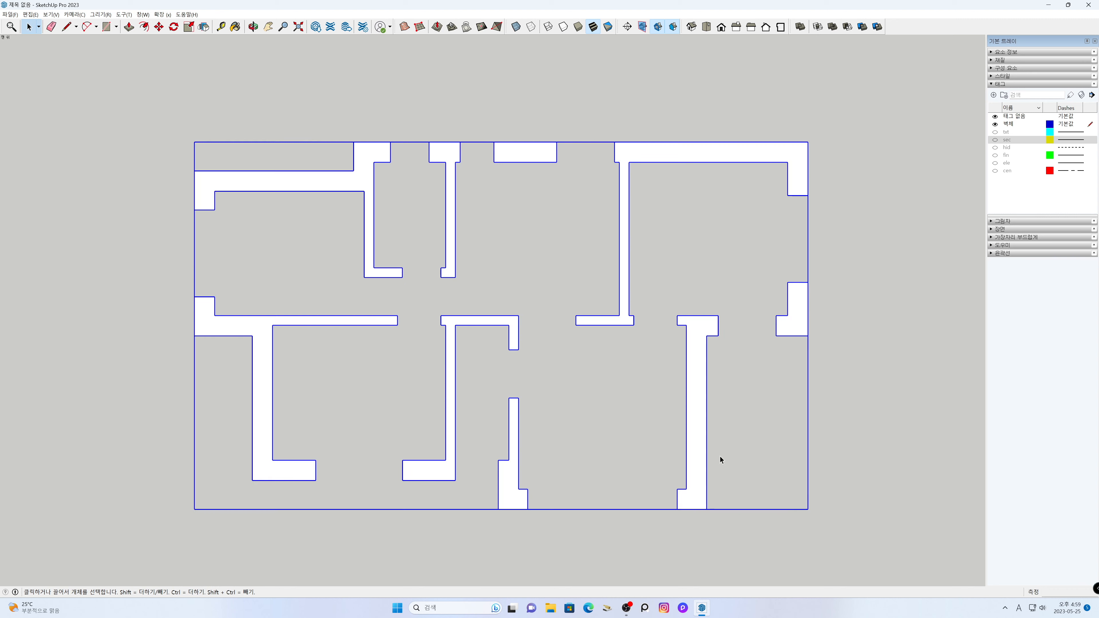
left_click(638, 439)
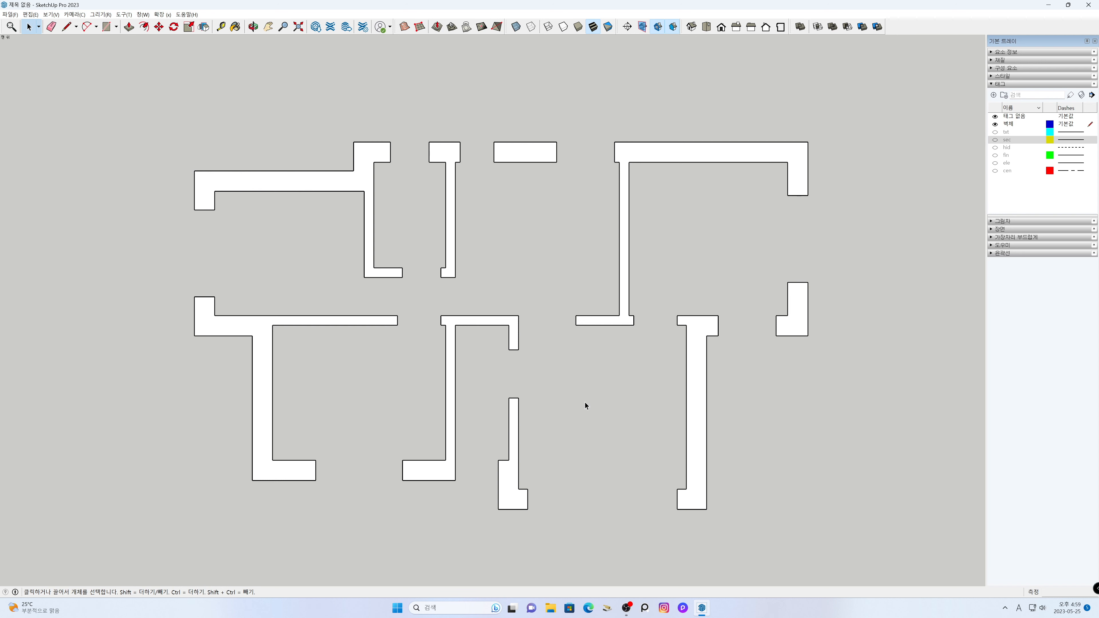
Step: Show the sec tag again and bring the second, untraced copy of the CAD plan into view
scroll(593, 368, "down", 5)
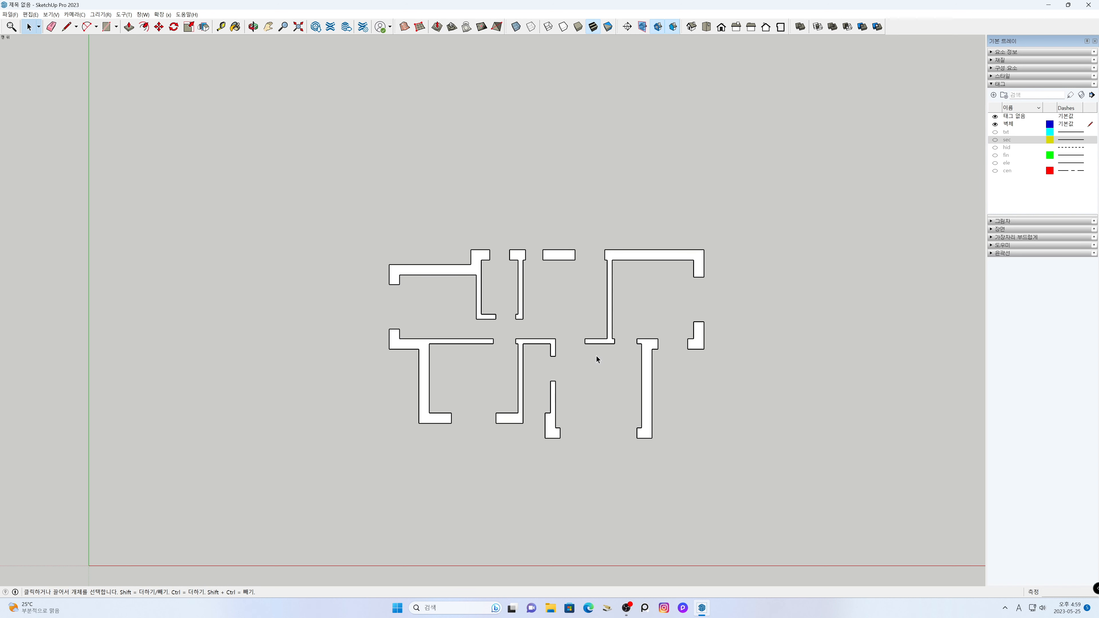
key("h")
left_click_drag(732, 363, 437, 337)
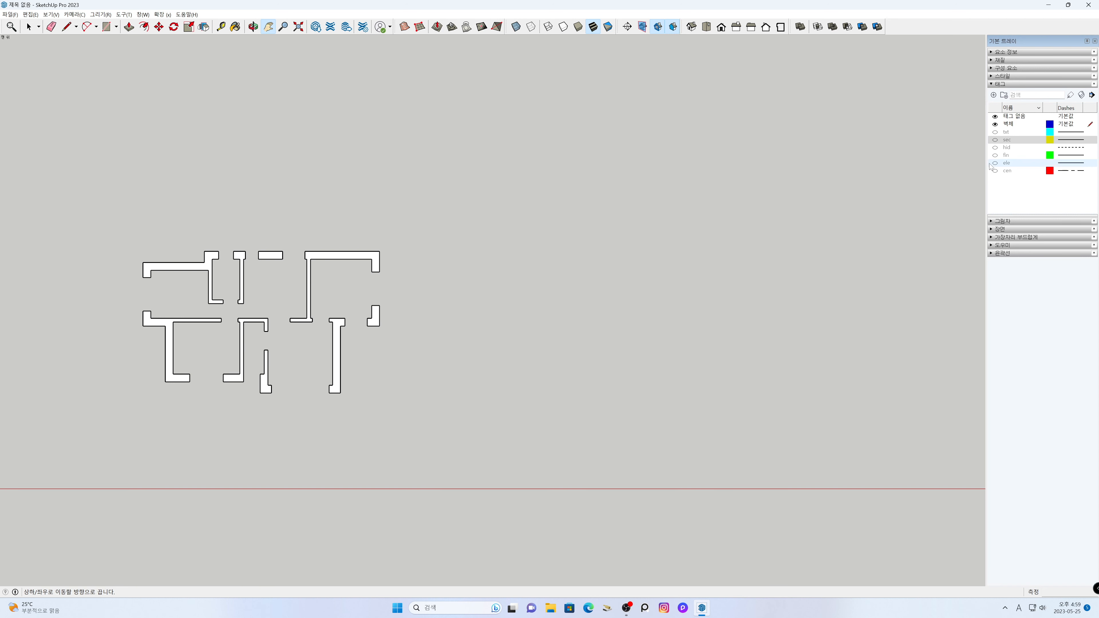
left_click(995, 140)
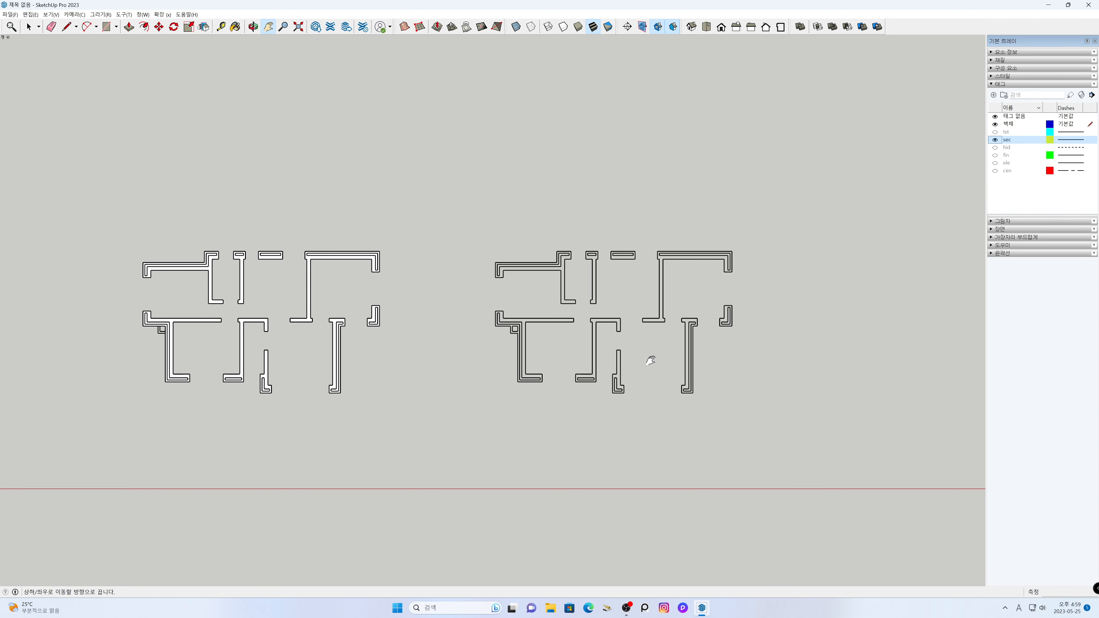
left_click_drag(634, 343, 522, 333)
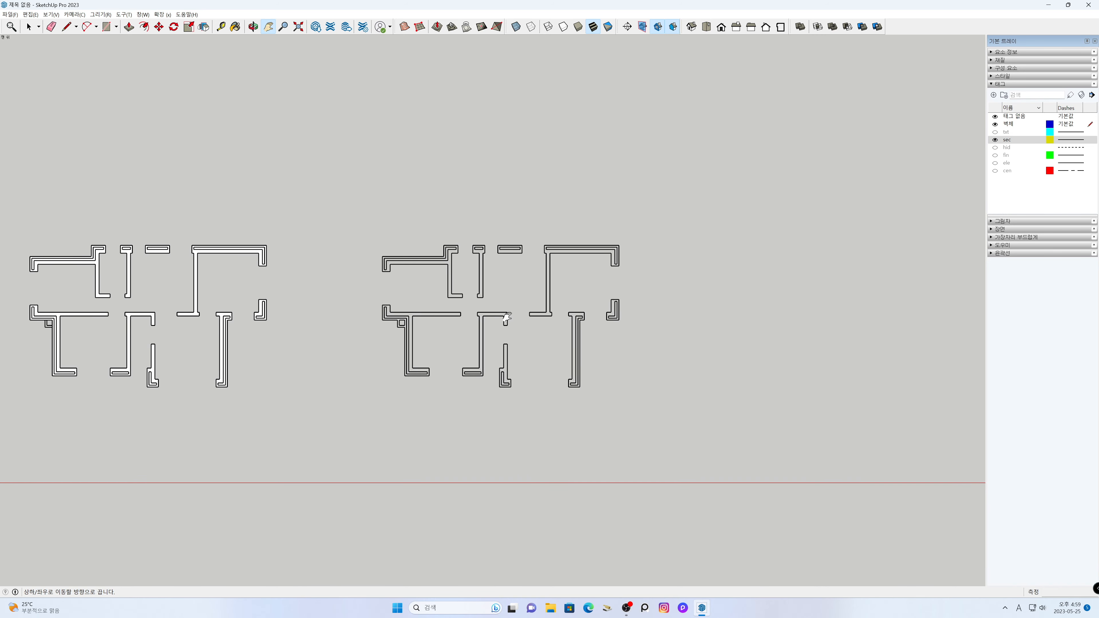
scroll(506, 314, "up", 5)
left_click_drag(506, 322, 493, 325)
key("space")
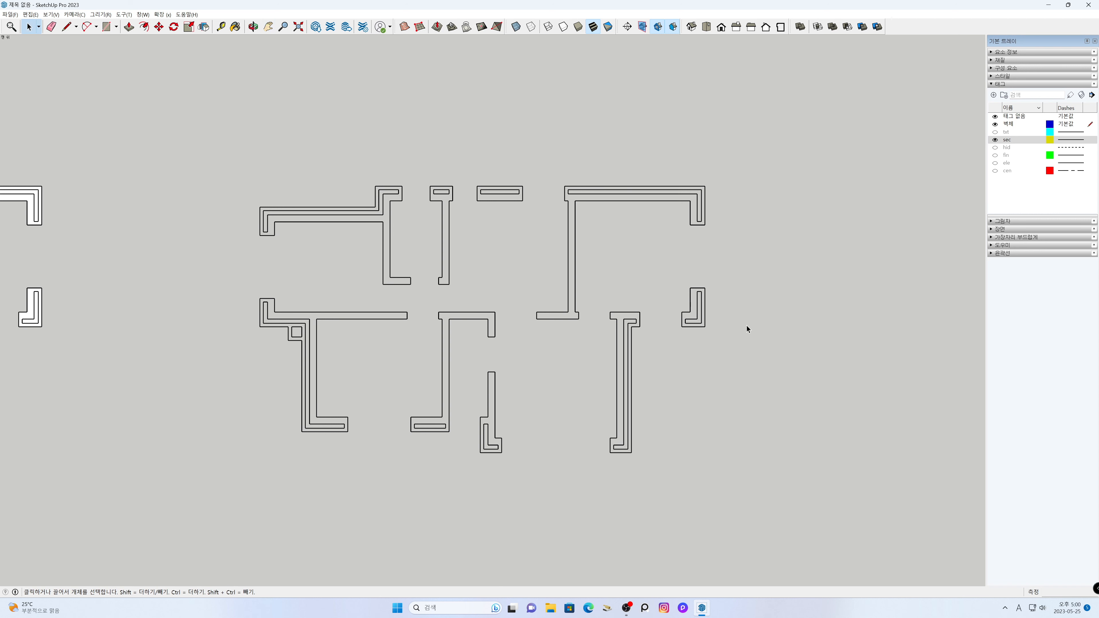
Step: Open the CAD group and copy all wall section lines of the untraced plan
left_click(1008, 124)
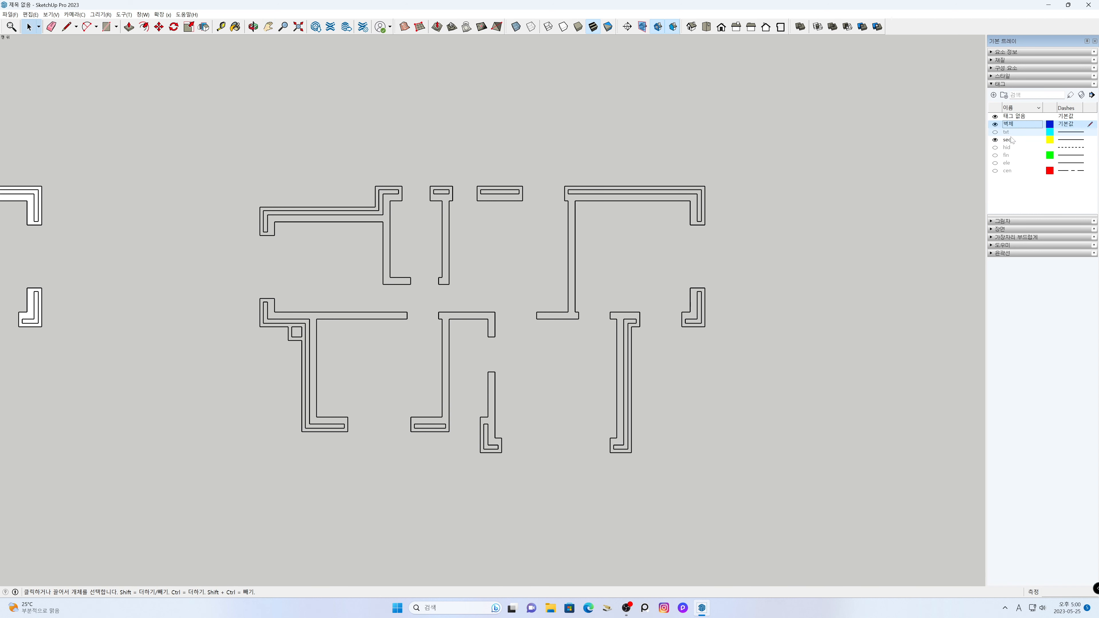
double_click(698, 329)
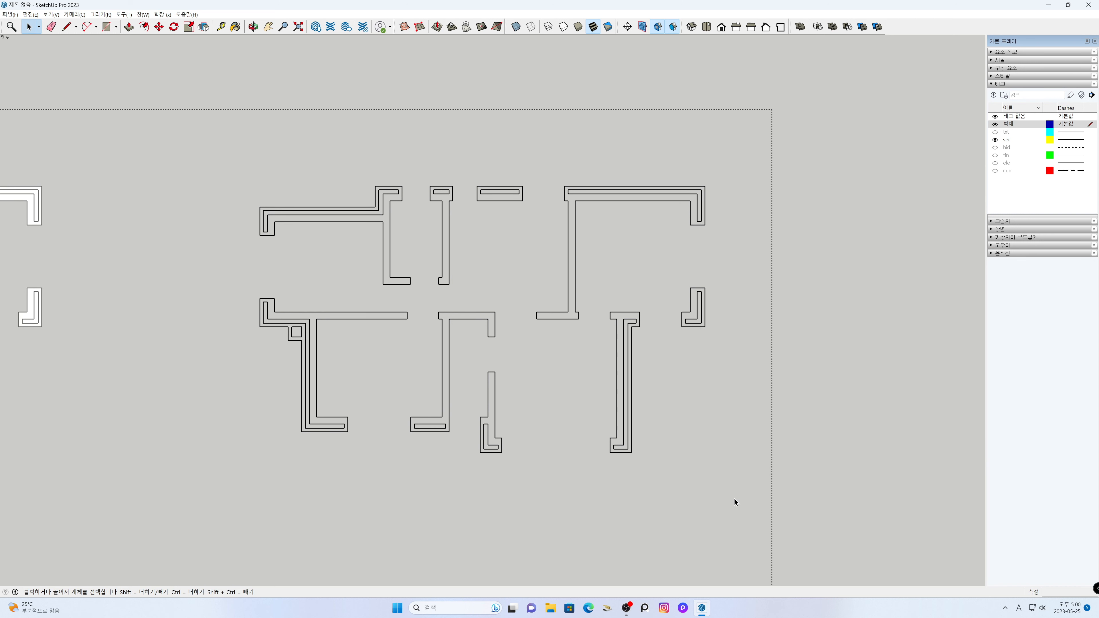
left_click_drag(734, 498, 225, 159)
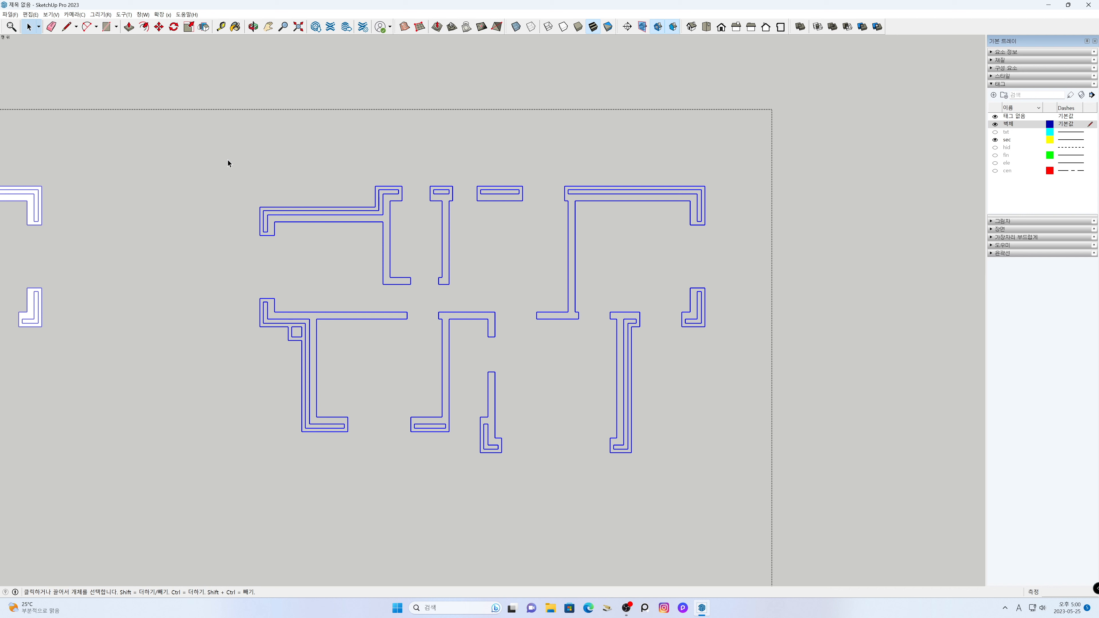
left_click(31, 14)
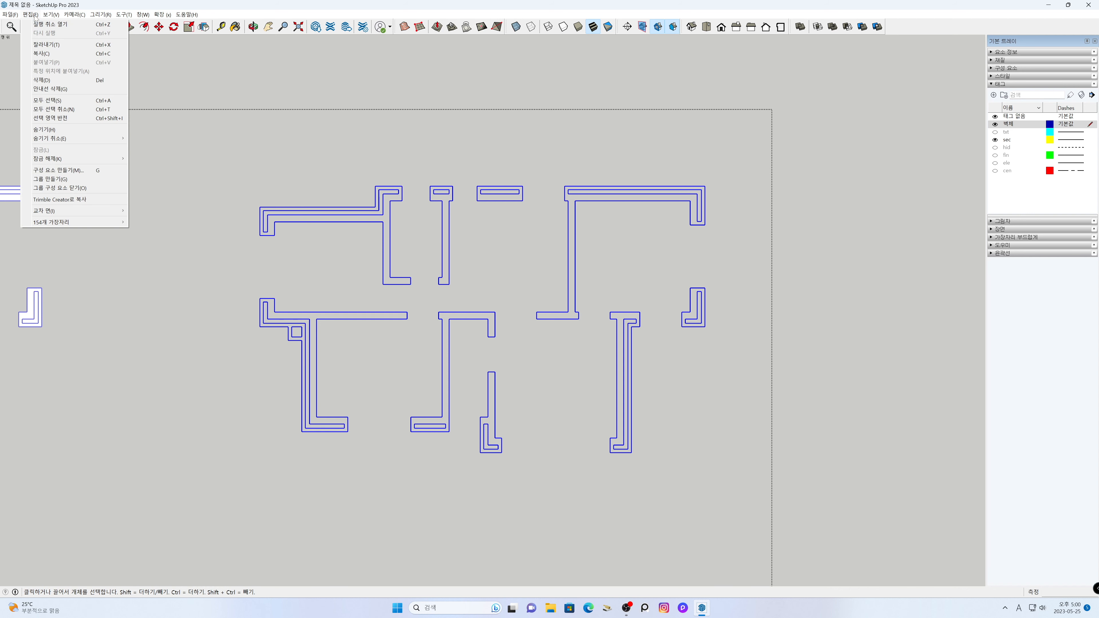
left_click(40, 54)
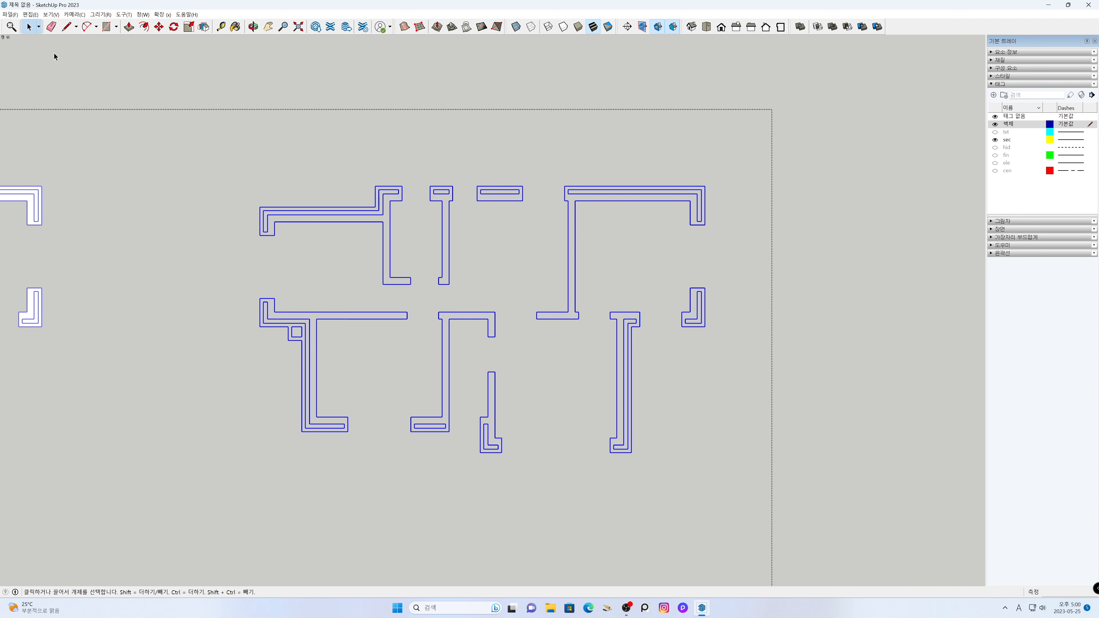
Step: Leave the CAD group and paste the copied wall lines in place outside it
key("Escape")
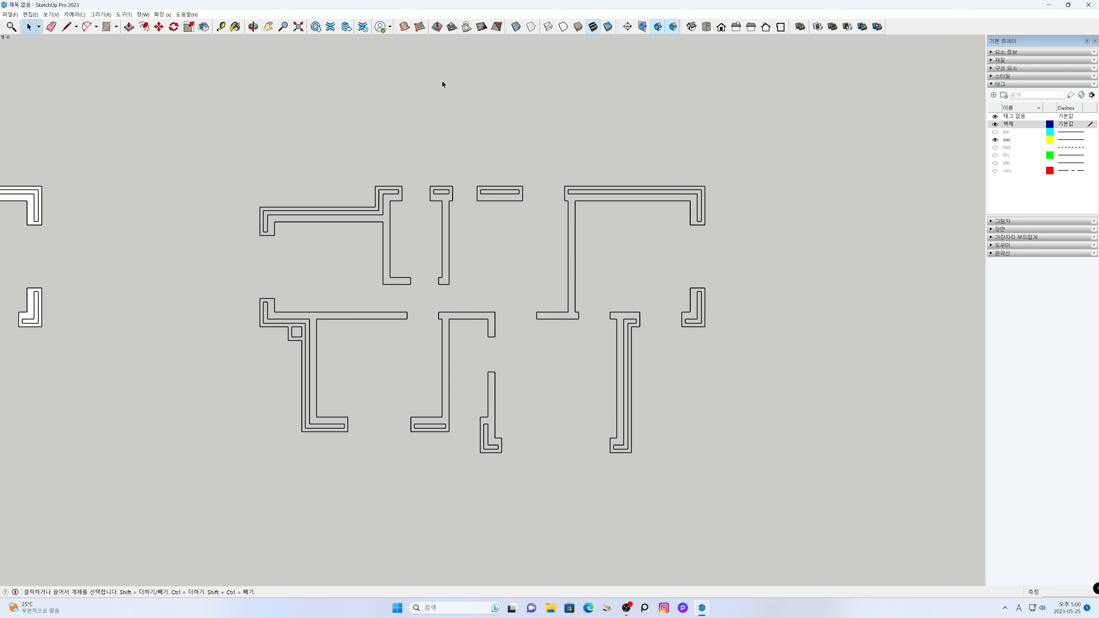
left_click(51, 15)
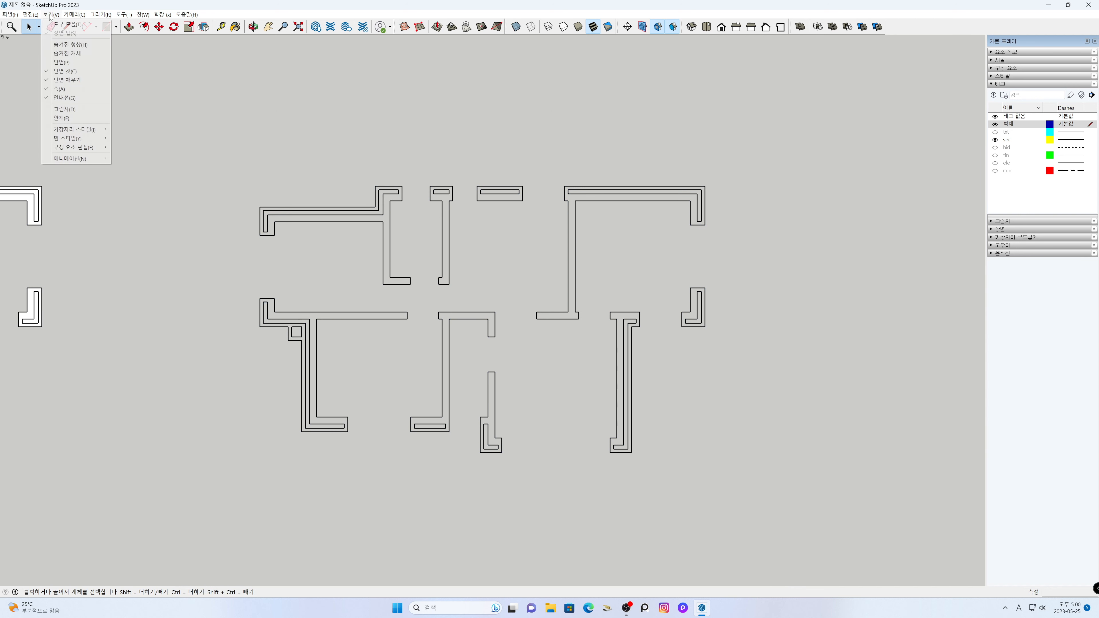
mouse_move(76, 16)
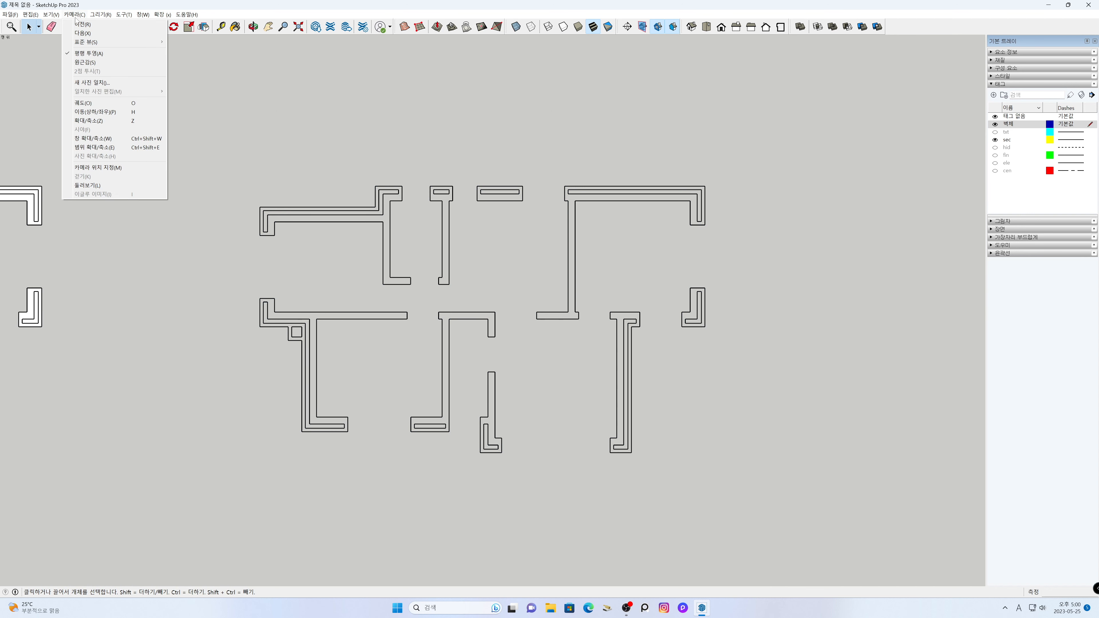
mouse_move(31, 14)
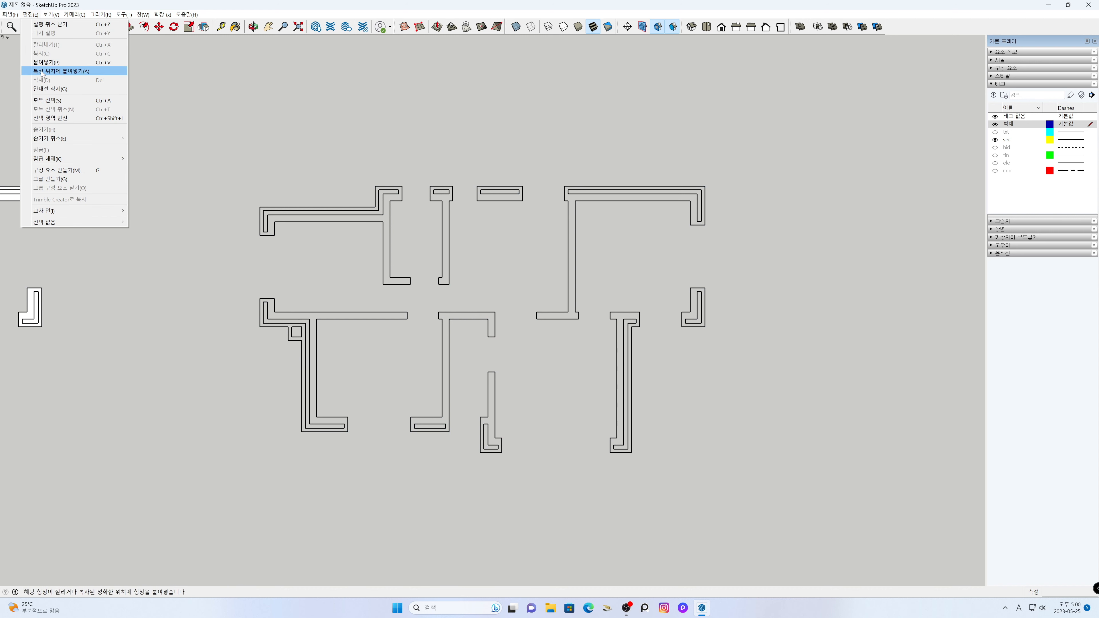
left_click(41, 71)
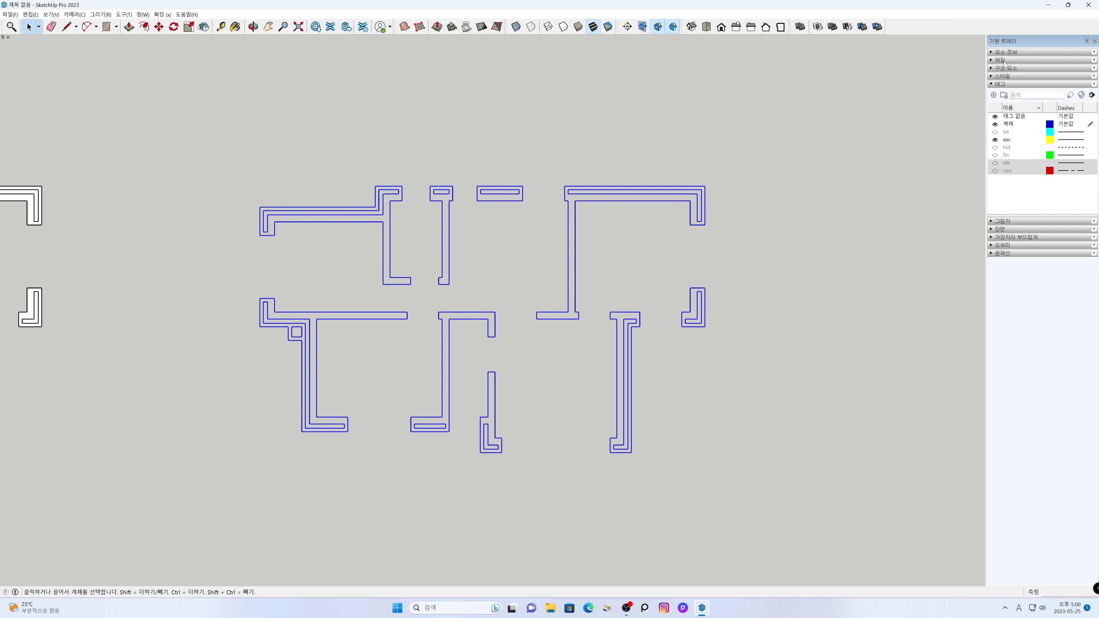
Step: Assign the pasted wall lines to the 벽체 tag and hide the sec tag
left_click(1008, 53)
left_click(1067, 74)
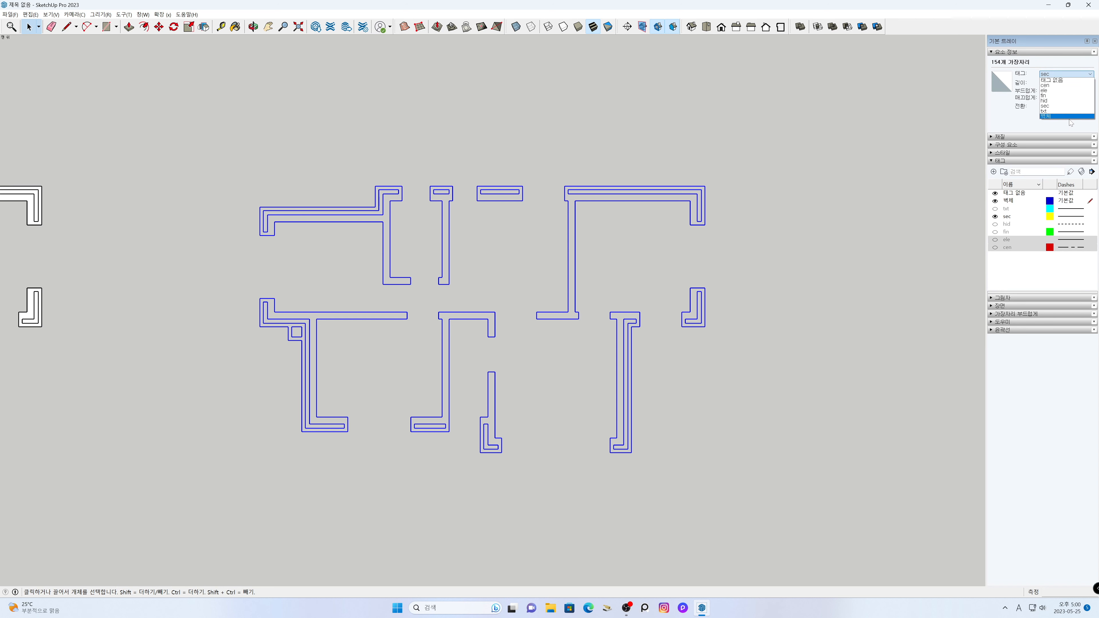
left_click(1069, 116)
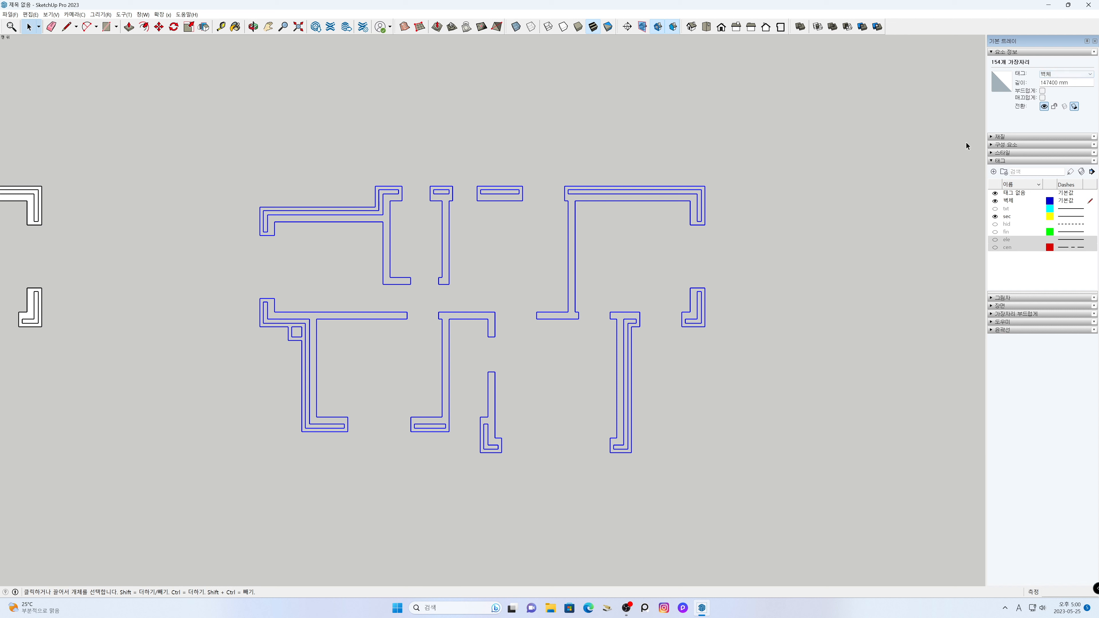
left_click(926, 175)
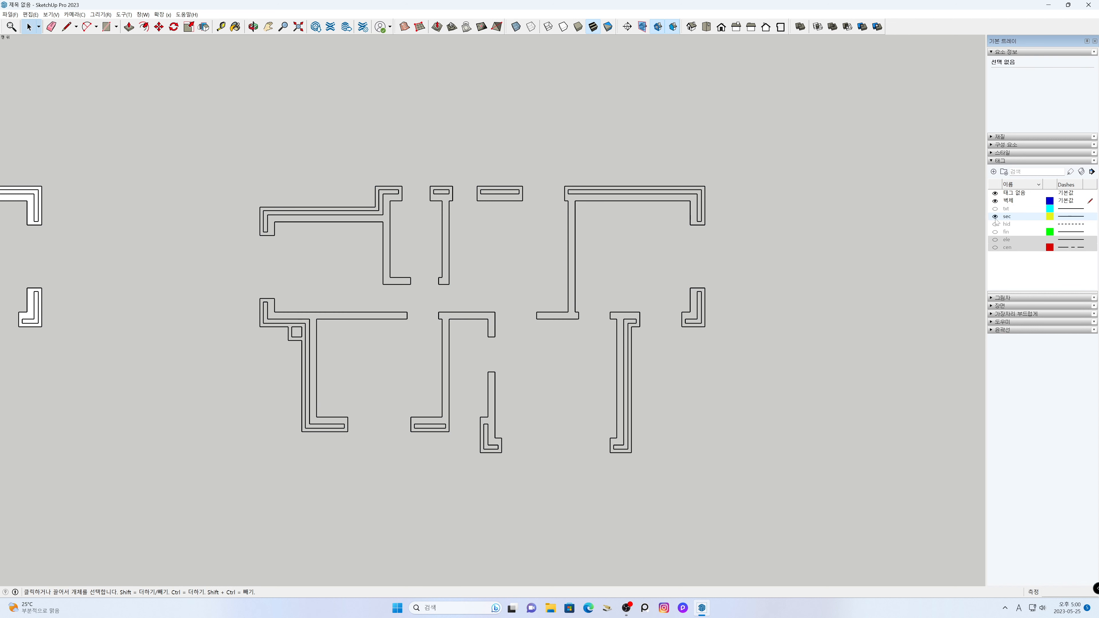
left_click(995, 217)
Step: Delete the inner outlines inside the upper-left exterior wall, the two short upper walls and the upper-right exterior wall
scroll(434, 314, "up", 2)
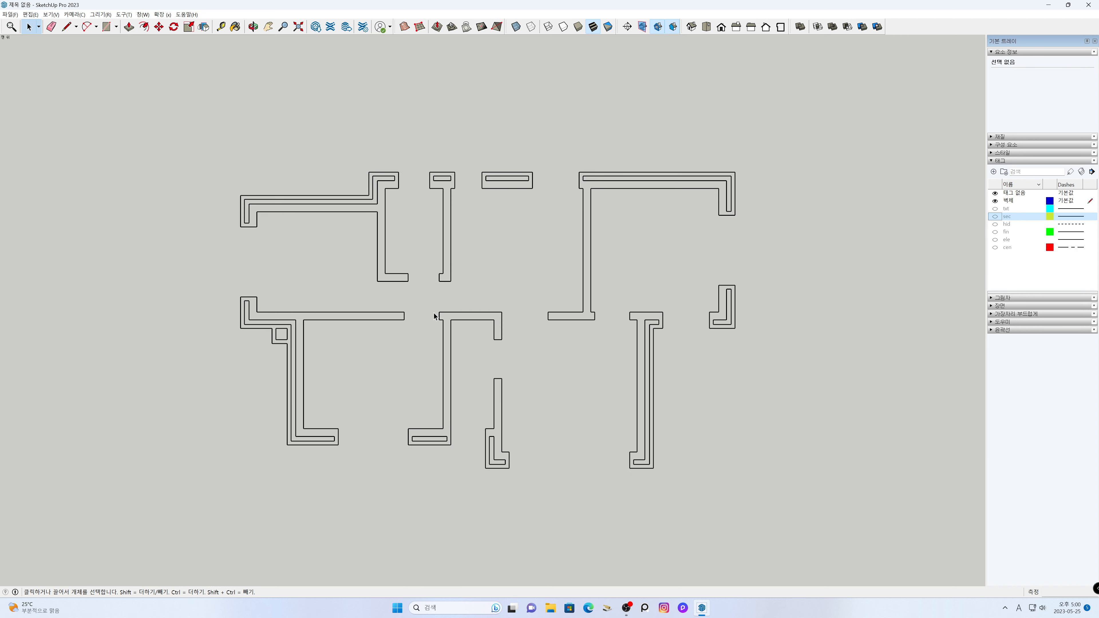
scroll(435, 313, "up", 1)
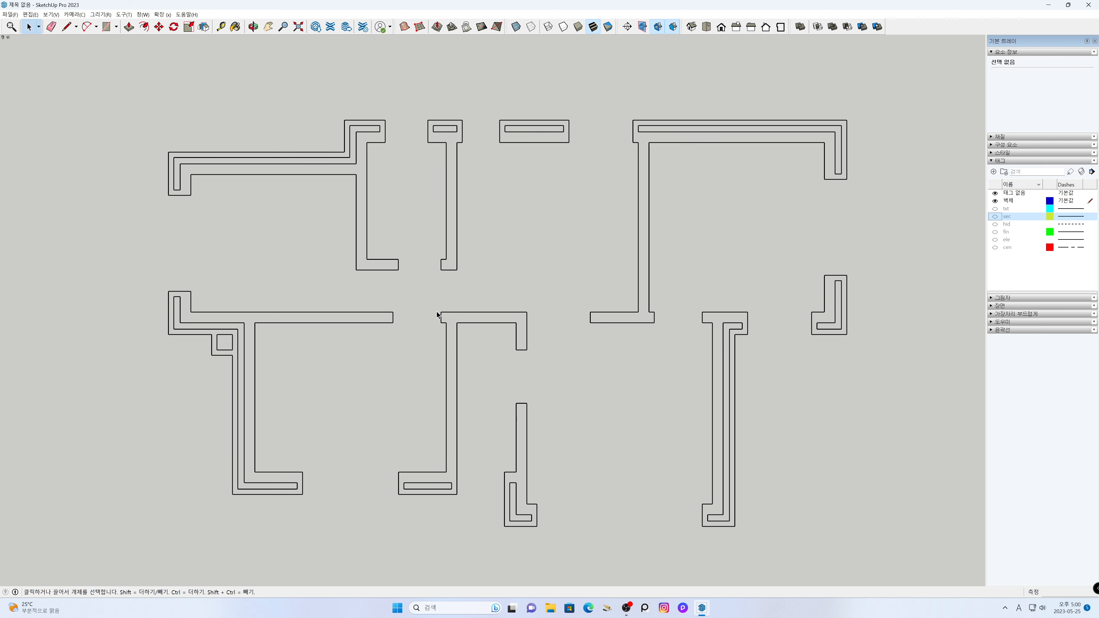
triple_click(229, 164)
key("Delete")
triple_click(450, 131)
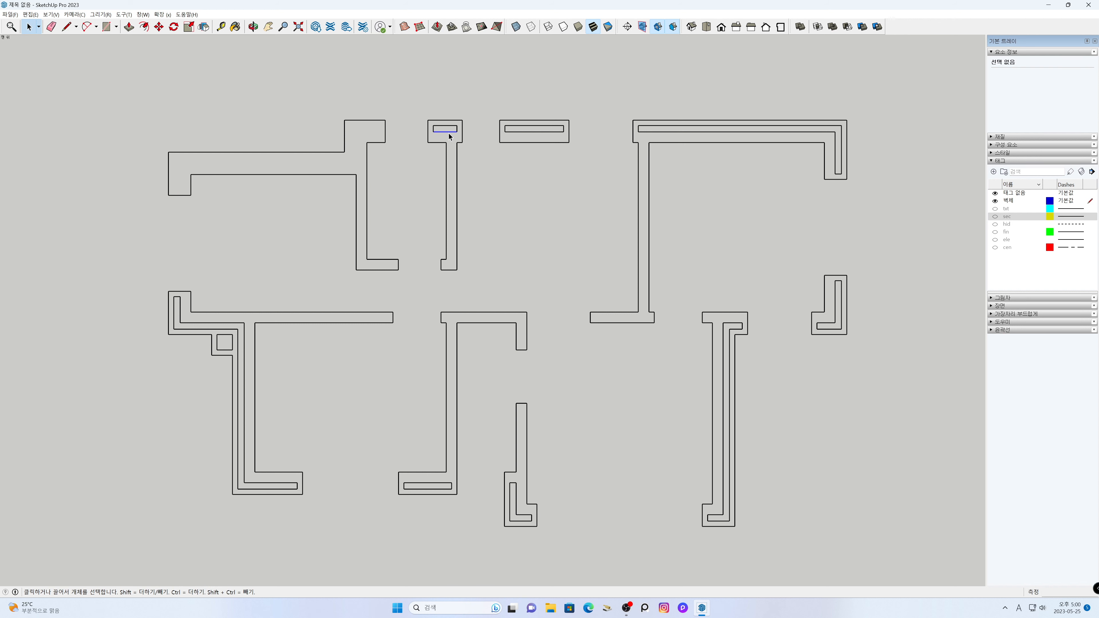
key("Delete")
triple_click(532, 134)
key("Delete")
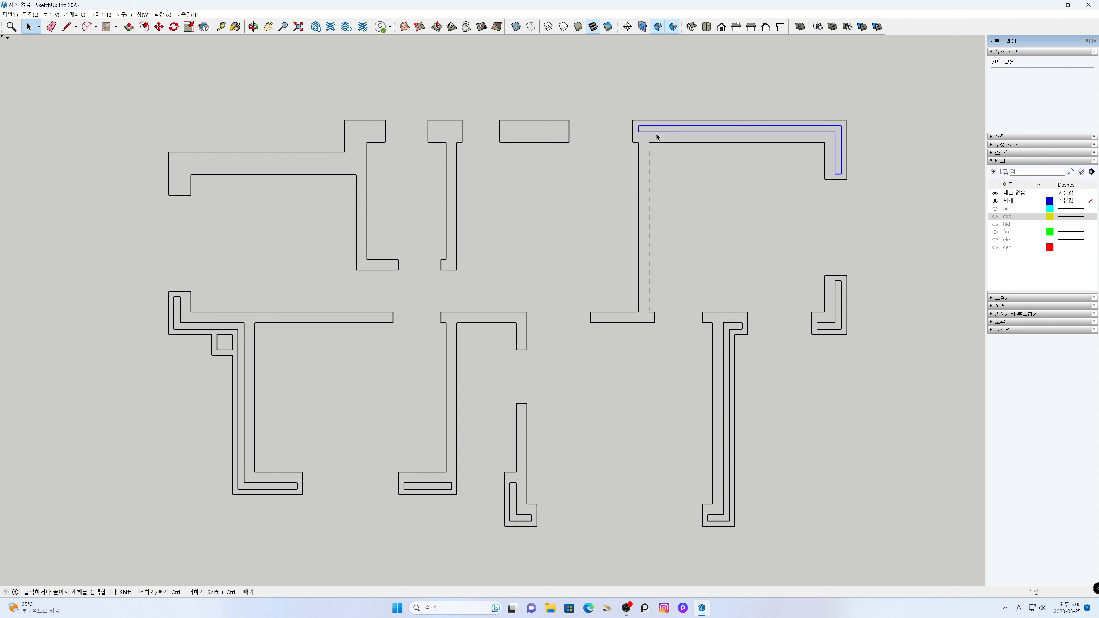
triple_click(659, 133)
key("Delete")
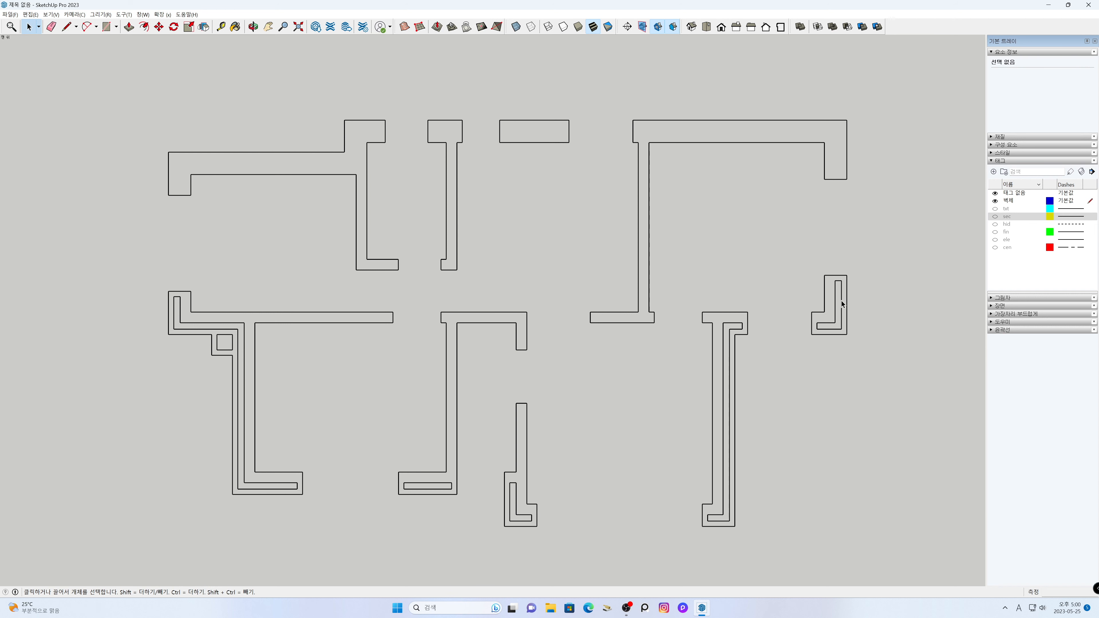
Step: Delete the inner outlines from the right-edge L-shaped piece, the lower-right long wall, the lower-centre stepped wall and the lower-middle partition's foot
triple_click(842, 301)
key("Delete")
triple_click(735, 332)
key("Delete")
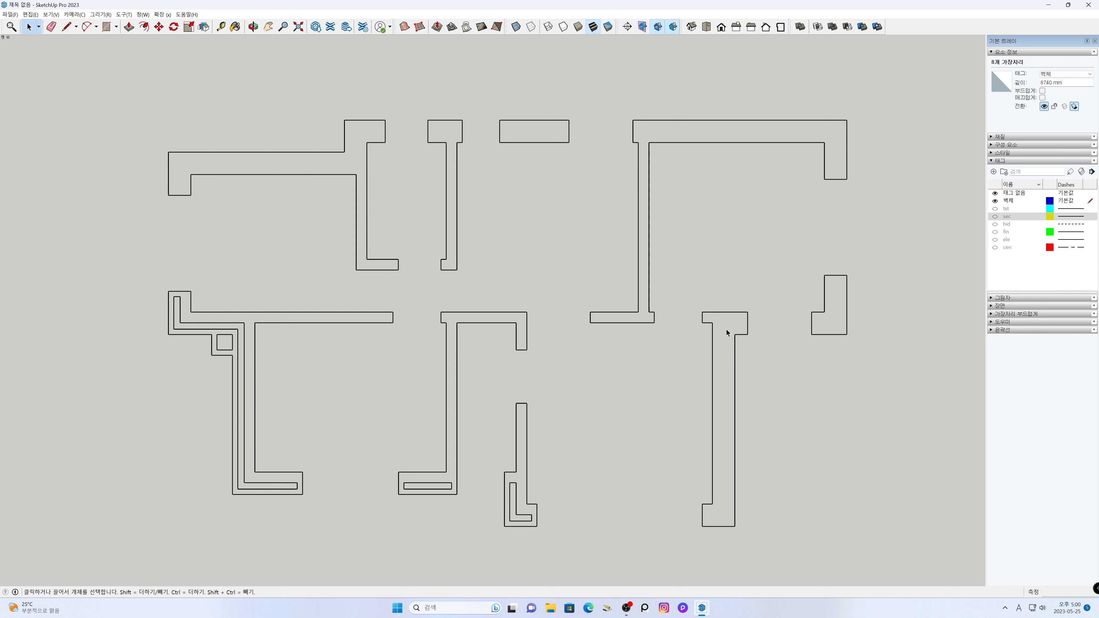
triple_click(518, 504)
key("Delete")
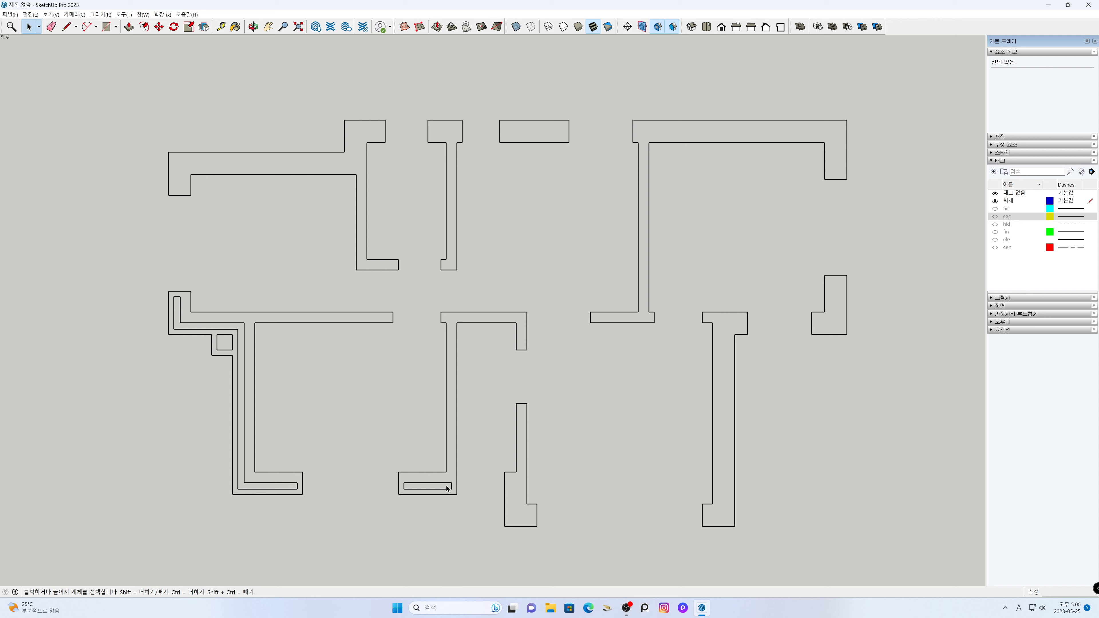
left_click(447, 483)
key("Delete")
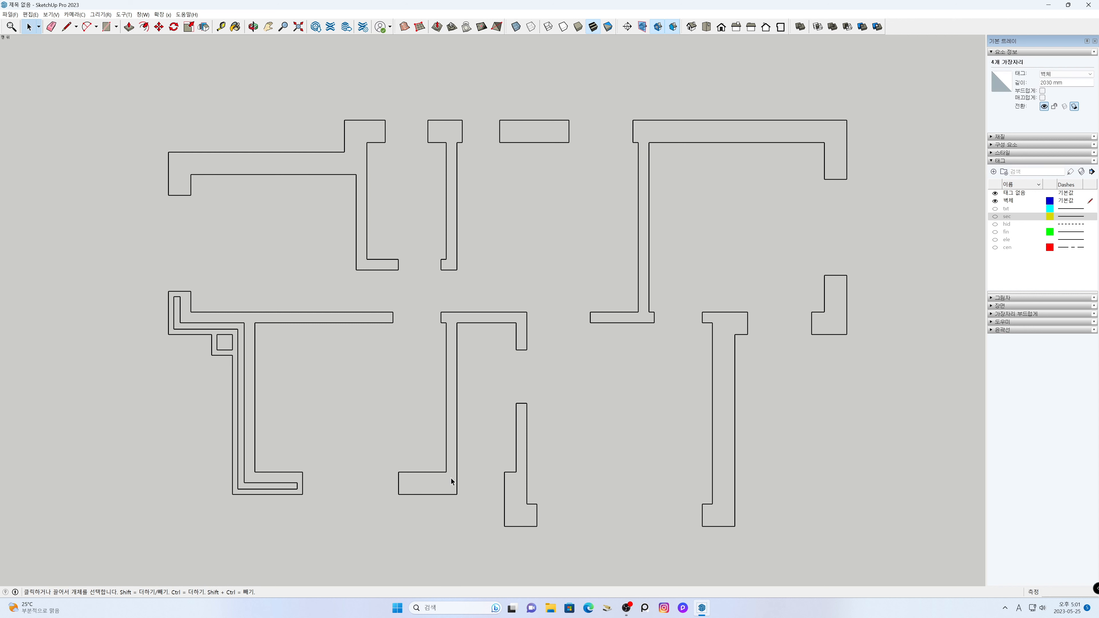
Step: Delete the inner outline of the lower-left wall and erase the small square with the notch lines around it
triple_click(291, 488)
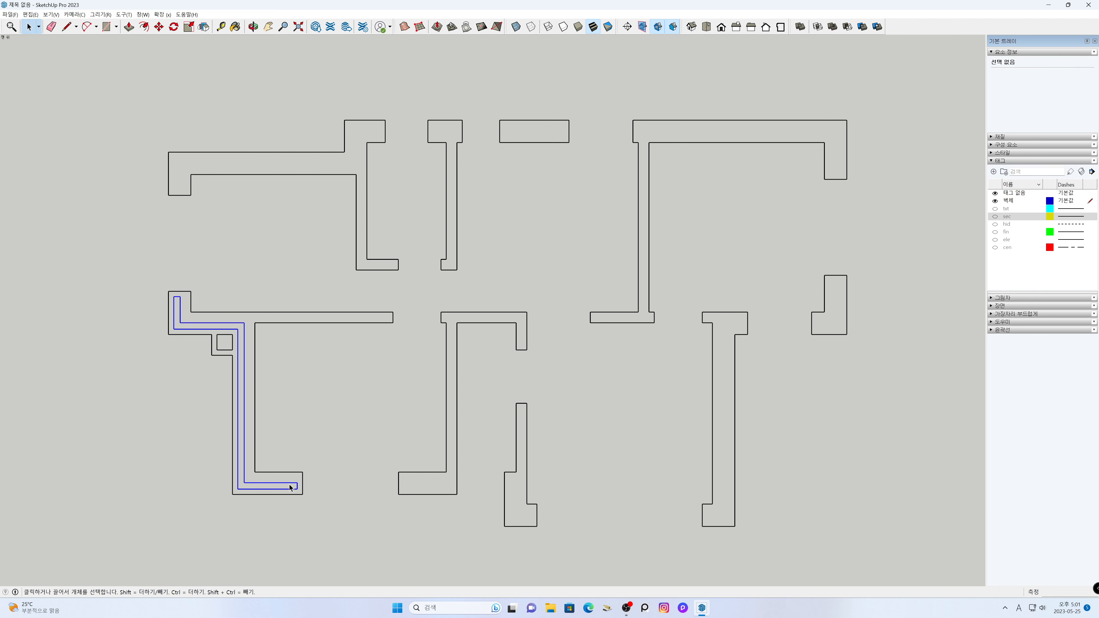
key("Delete")
key("h")
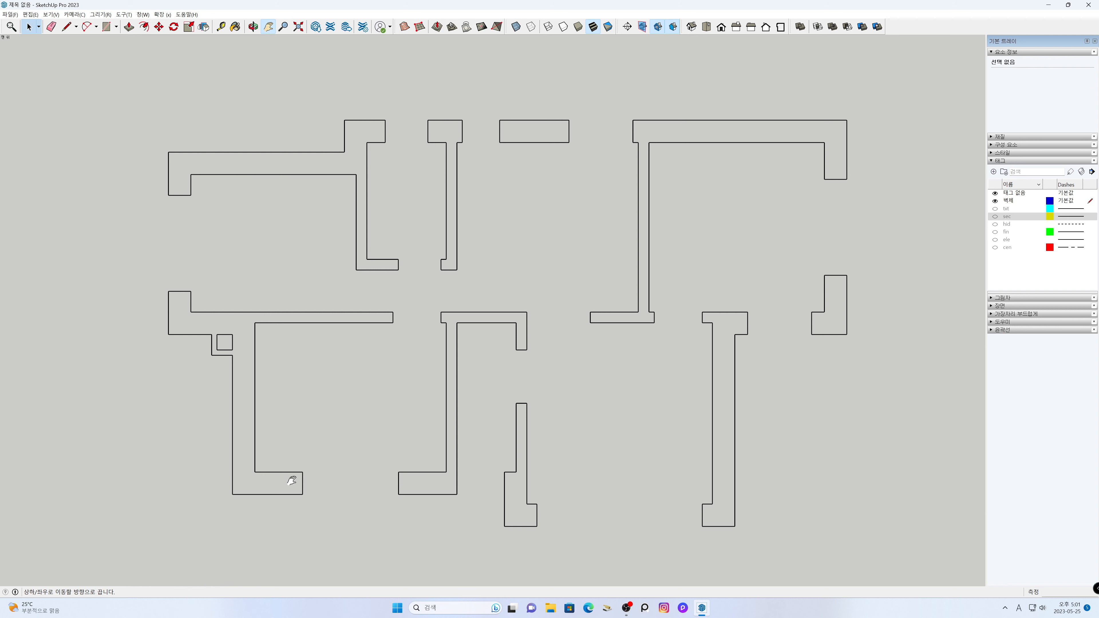
mouse_move(264, 341)
left_mouse_down()
mouse_move(493, 333)
mouse_move(566, 318)
left_mouse_up()
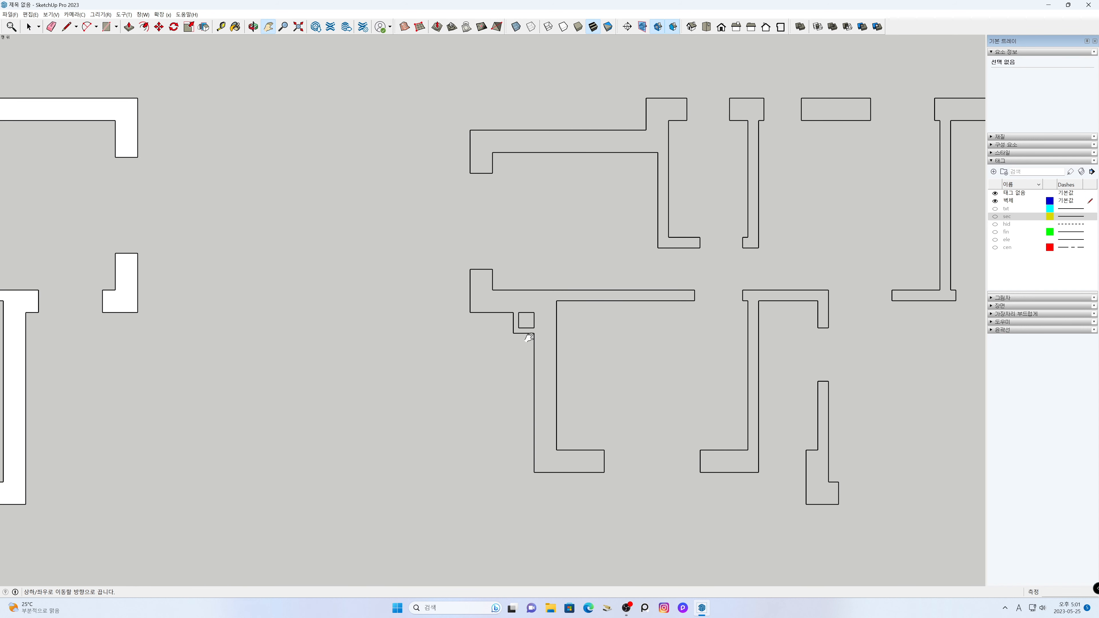
scroll(530, 340, "up", 2)
key("space")
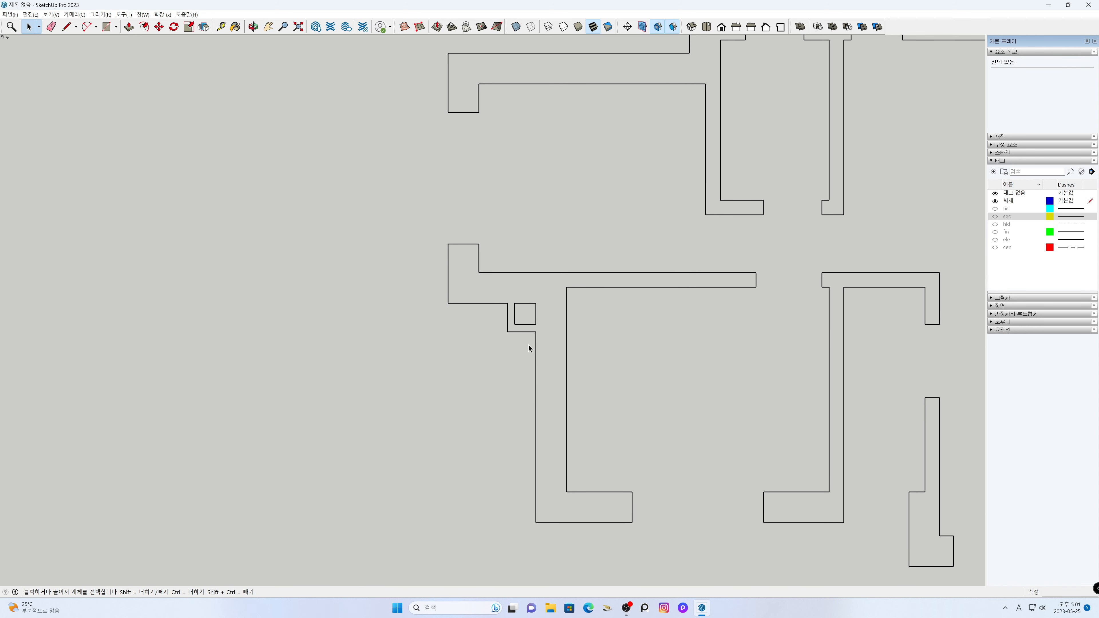
key("e")
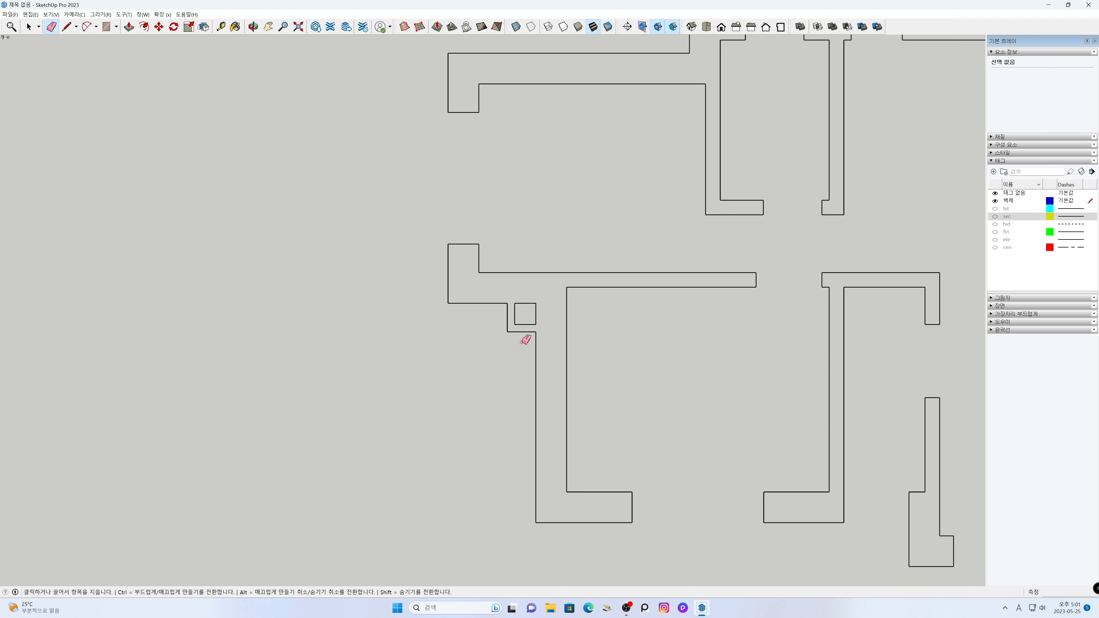
mouse_move(523, 342)
left_mouse_down()
mouse_move(523, 318)
mouse_move(502, 319)
mouse_move(541, 312)
left_mouse_up()
key("space")
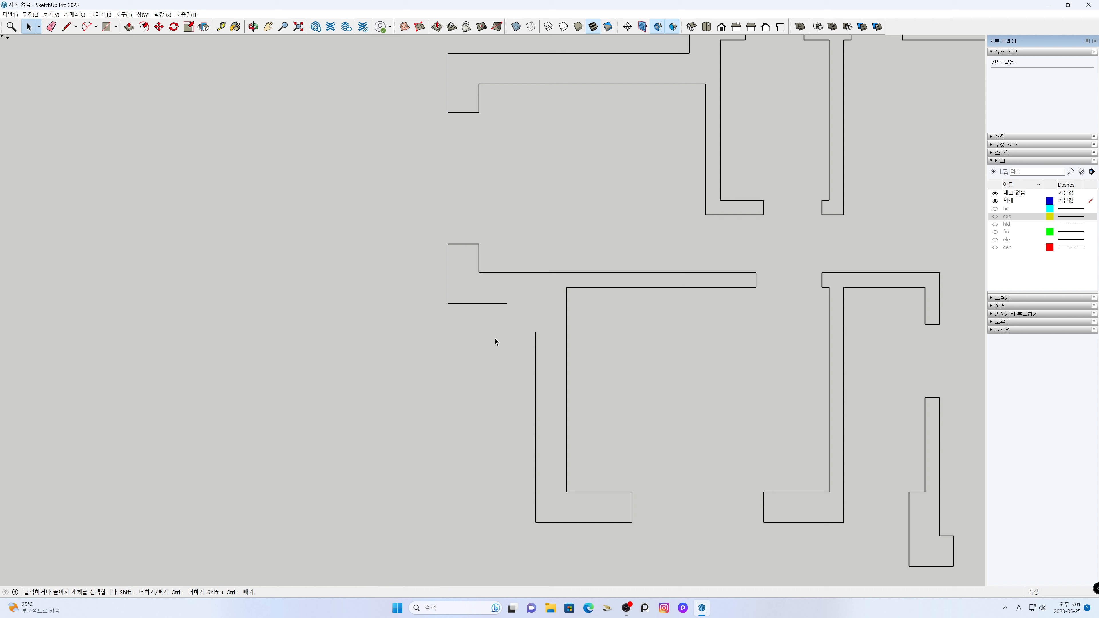
Step: Draw two perpendicular lines across the gap in the lower-left wall to close its outline with a square corner
key("l")
left_click(508, 303)
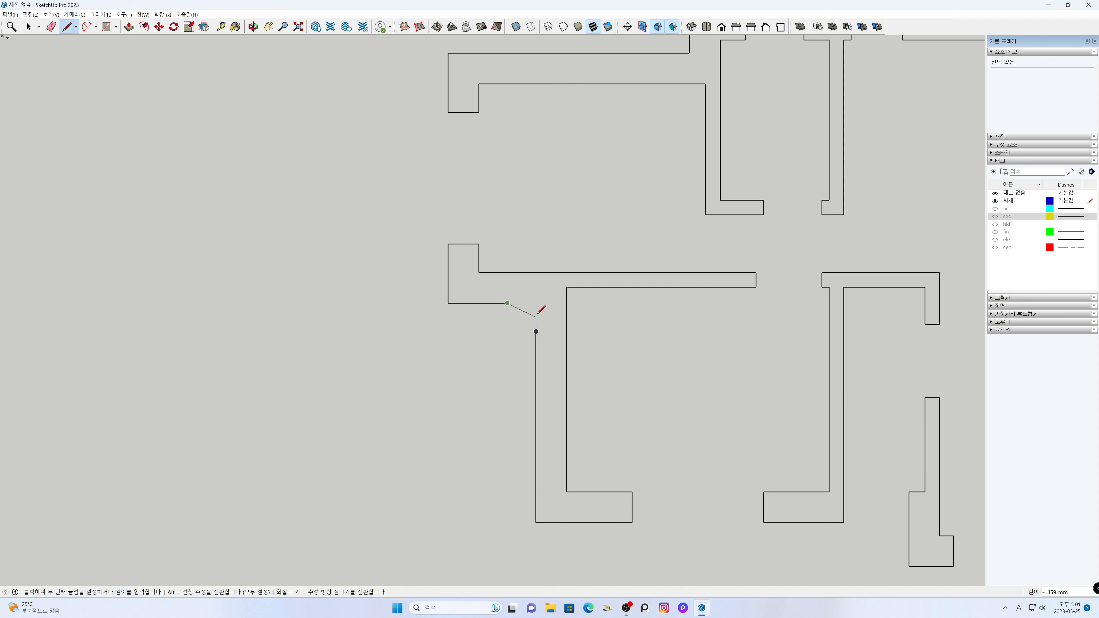
left_click(536, 303)
left_click(536, 332)
key("space")
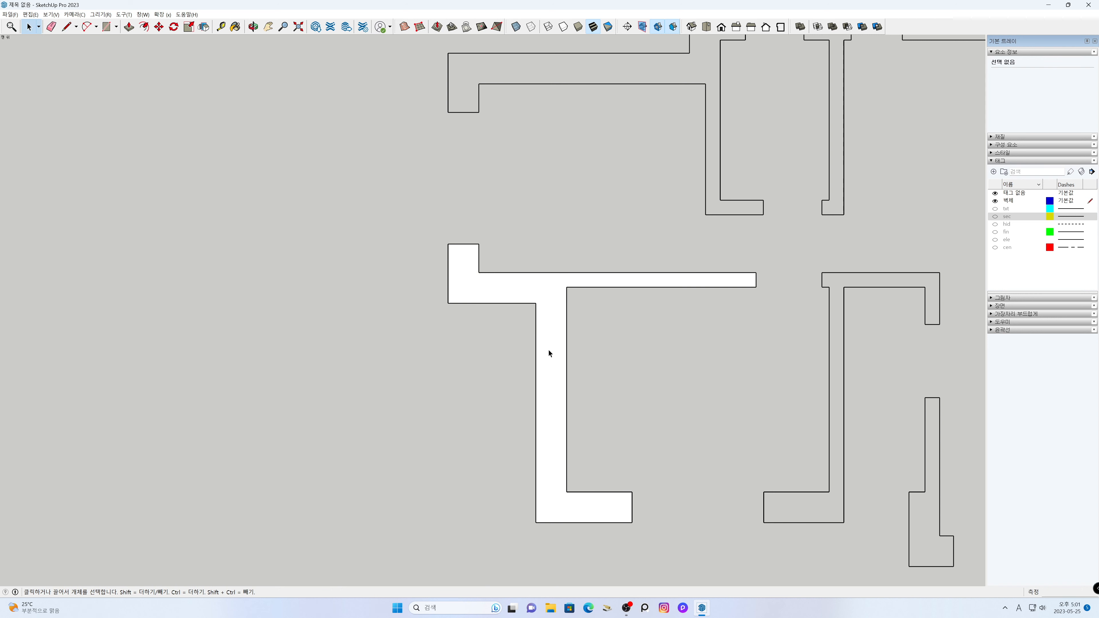
Step: Retrace one edge on each of the four upper wall outlines to create their faces
scroll(549, 353, "down", 3)
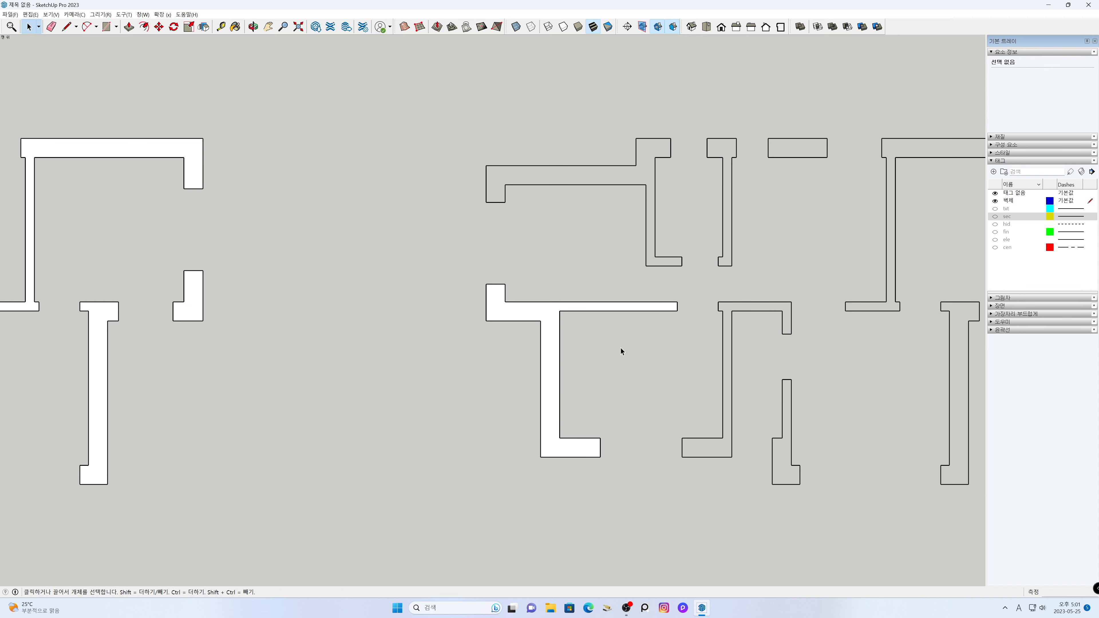
key("h")
left_click_drag(729, 341, 494, 355)
left_click_drag(494, 301, 481, 299)
key("space")
key("l")
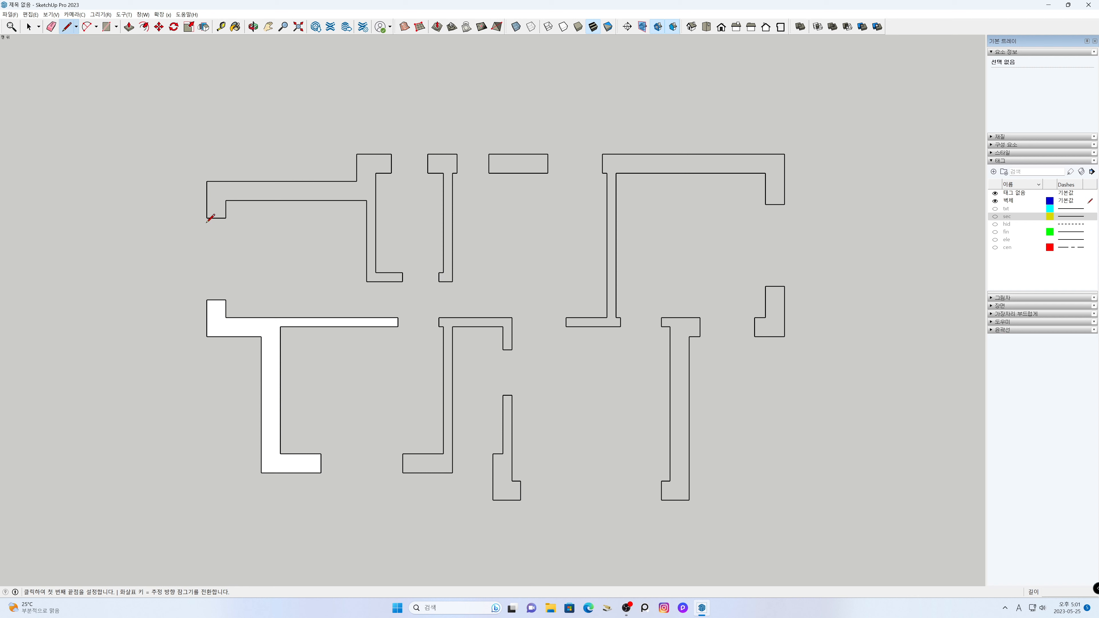
left_click(207, 218)
left_click(226, 218)
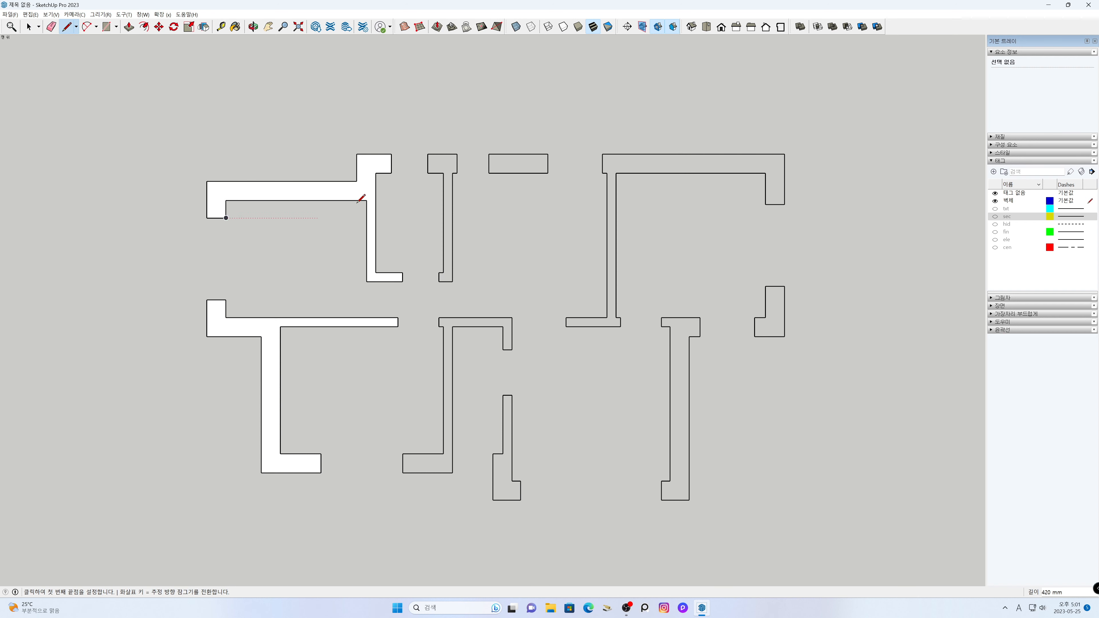
left_click(428, 153)
left_click(428, 174)
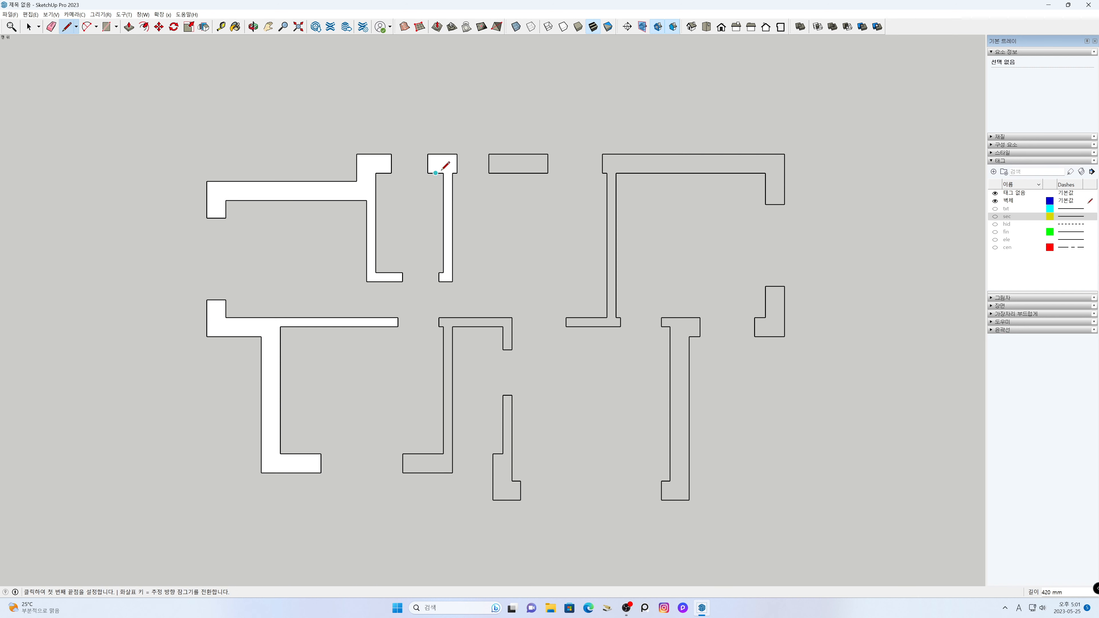
left_click(489, 154)
left_click(489, 174)
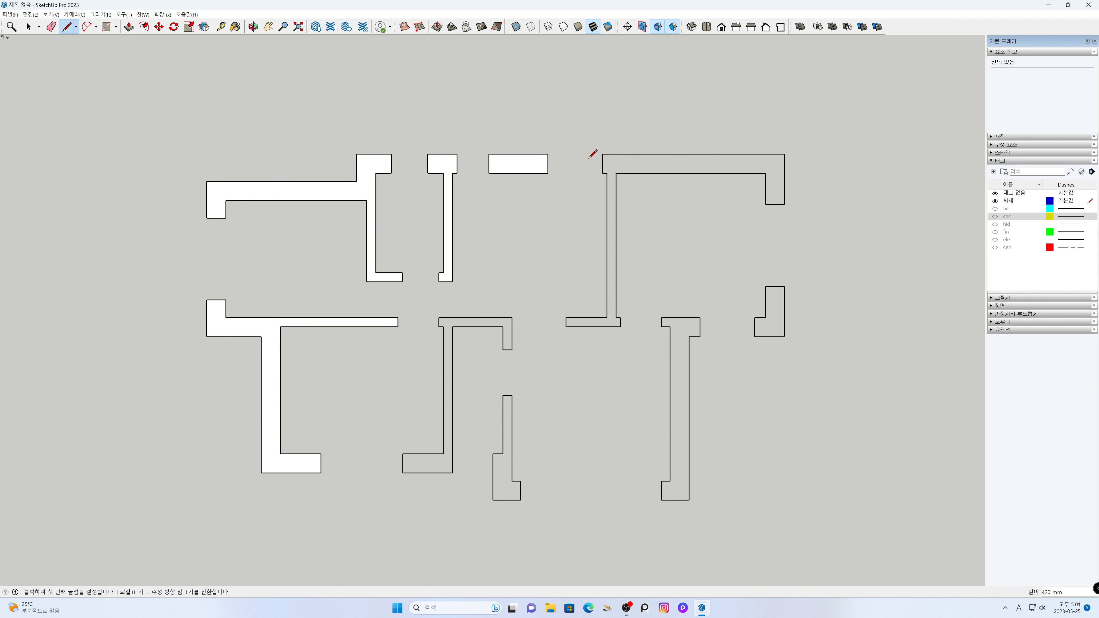
left_click(603, 154)
left_click(603, 173)
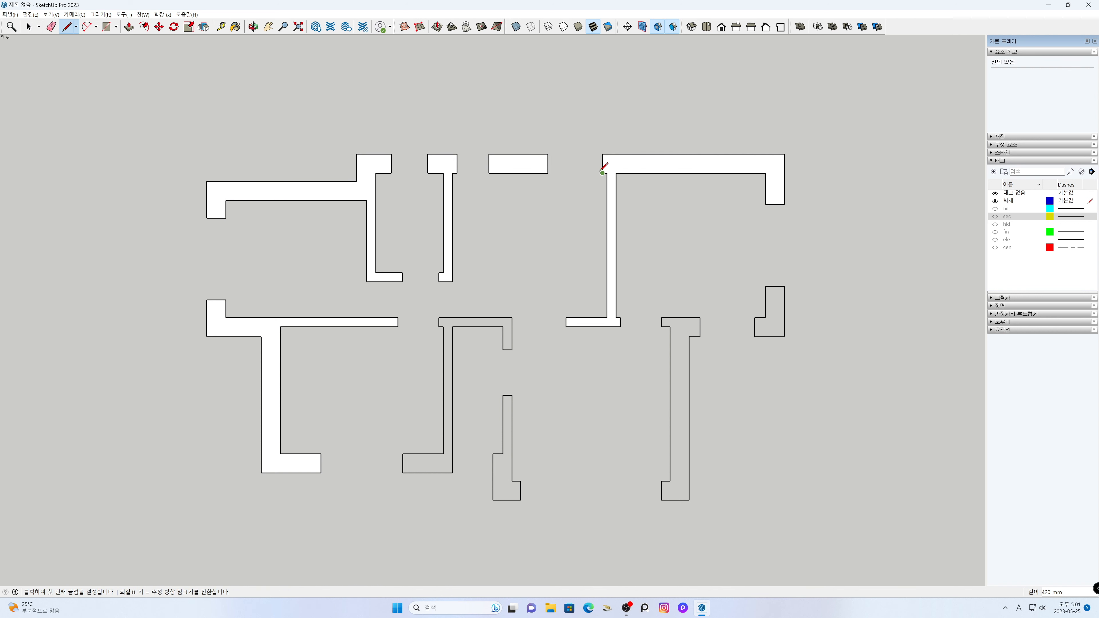
Step: Retrace one edge on each remaining right-side, lower-right and lower-centre wall outline to create their faces
left_click(766, 286)
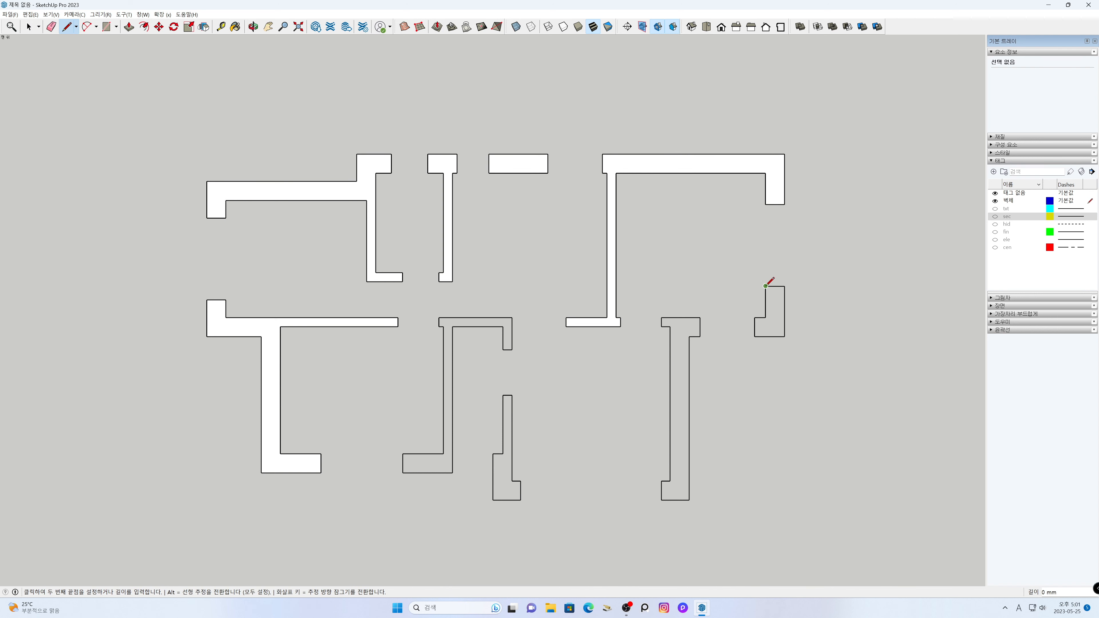
left_click(785, 287)
left_click(700, 318)
left_click(701, 337)
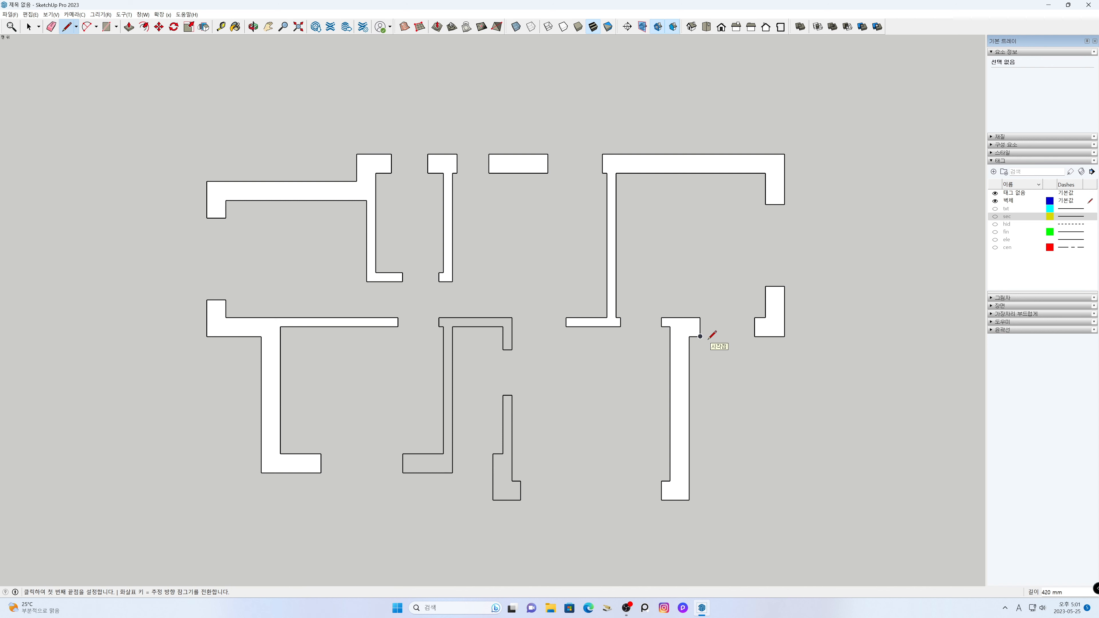
left_click(521, 481)
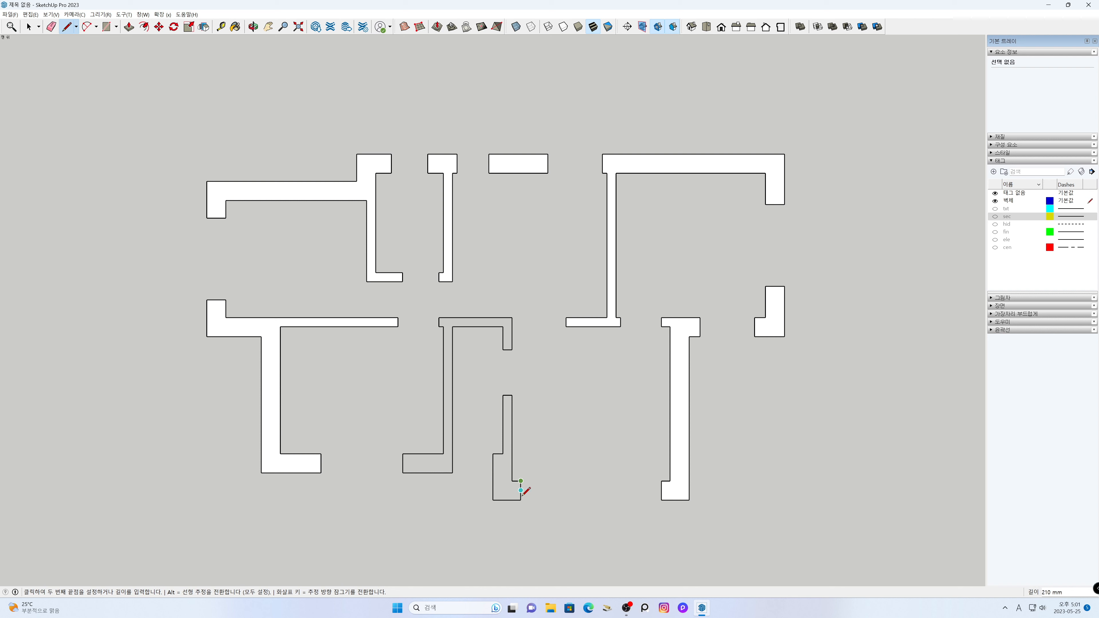
left_click(521, 500)
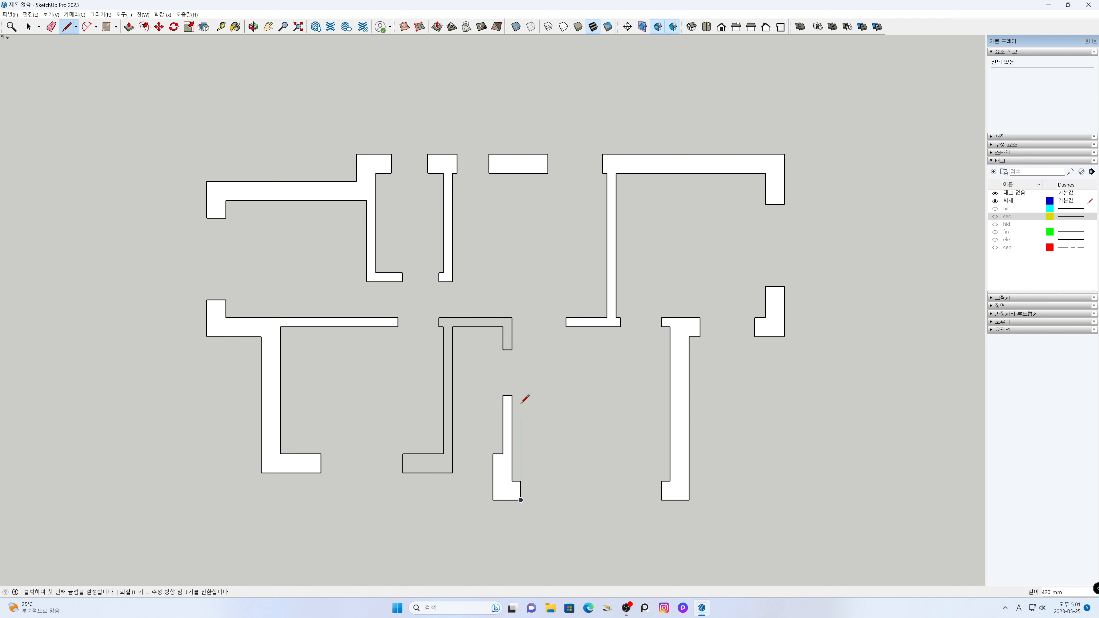
left_click(503, 350)
key("space")
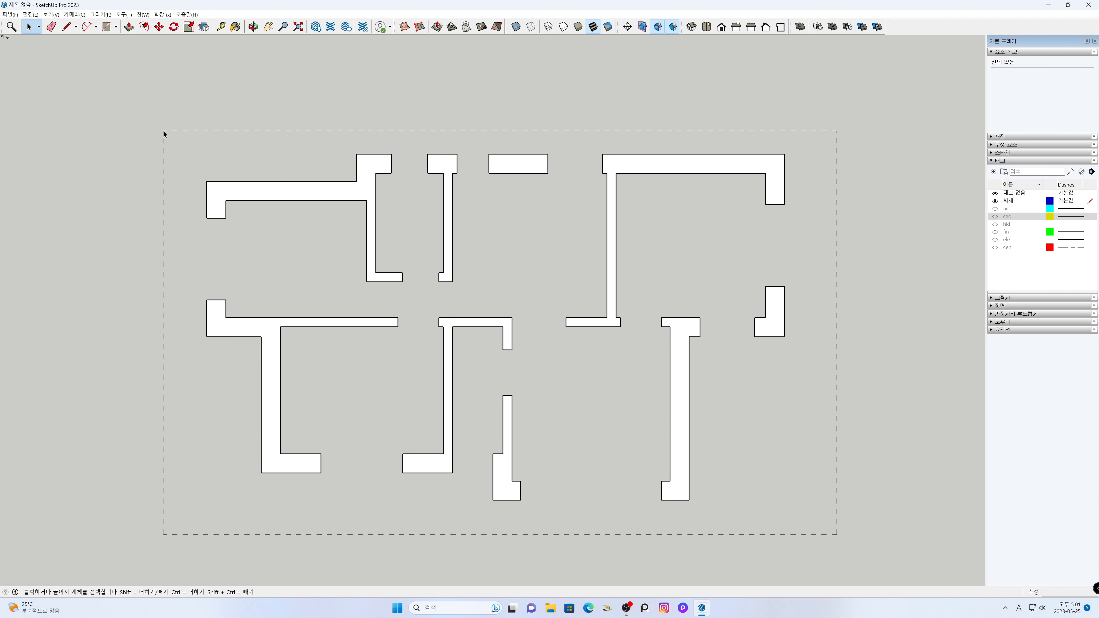
Step: Group all the wall faces and edges of the copied plan
left_click_drag(163, 132, 163, 132)
right_click(336, 194)
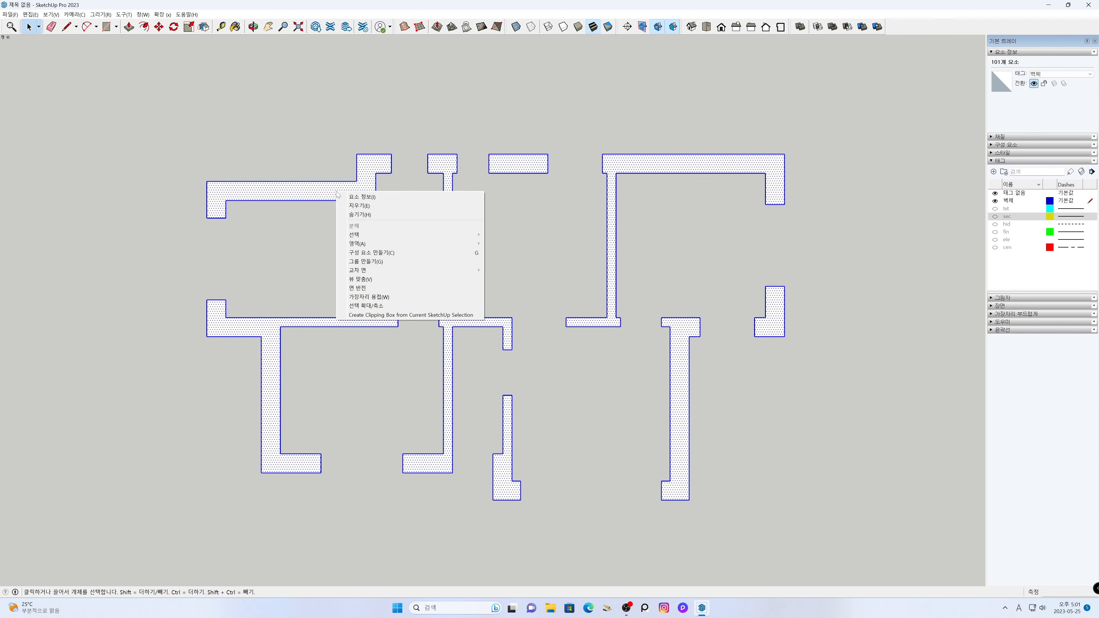
left_click(401, 262)
left_click(540, 274)
Step: Make 태그 없음 the current tag and test the 벽체 tag's visibility by hiding it and showing it again
scroll(522, 292, "down", 5)
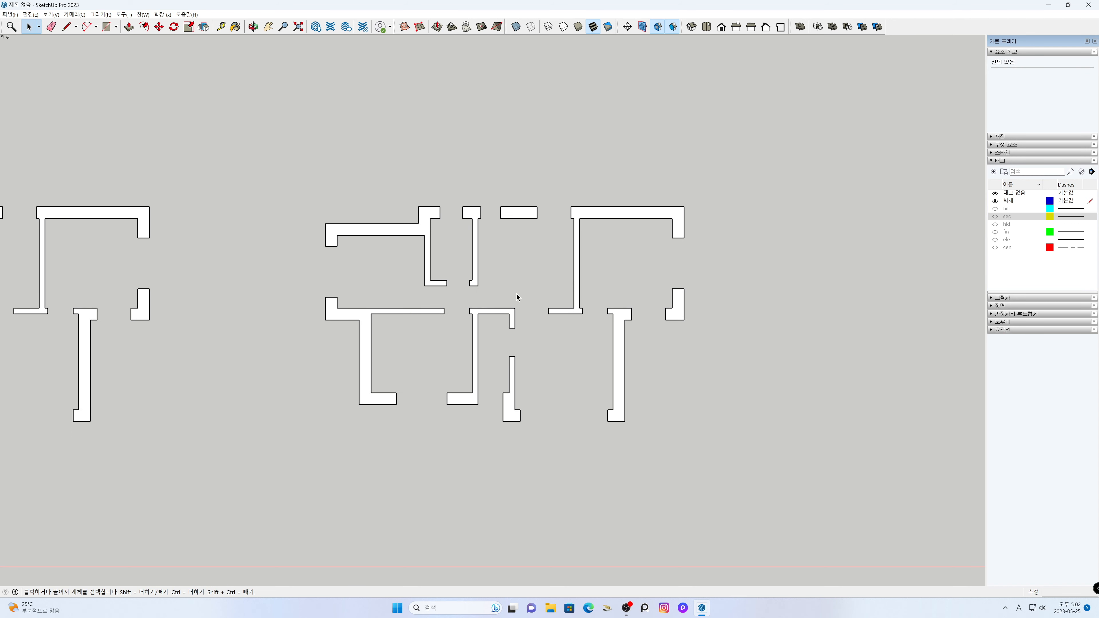
key("h")
left_click_drag(407, 284, 613, 287)
left_click_drag(528, 281, 531, 281)
key("space")
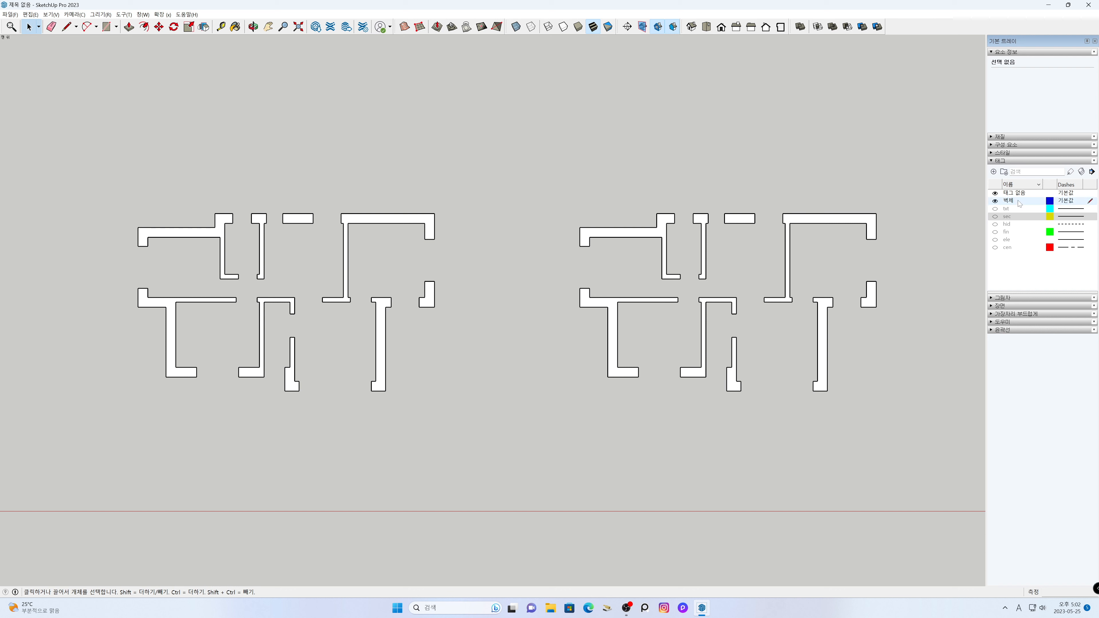
left_click(995, 201)
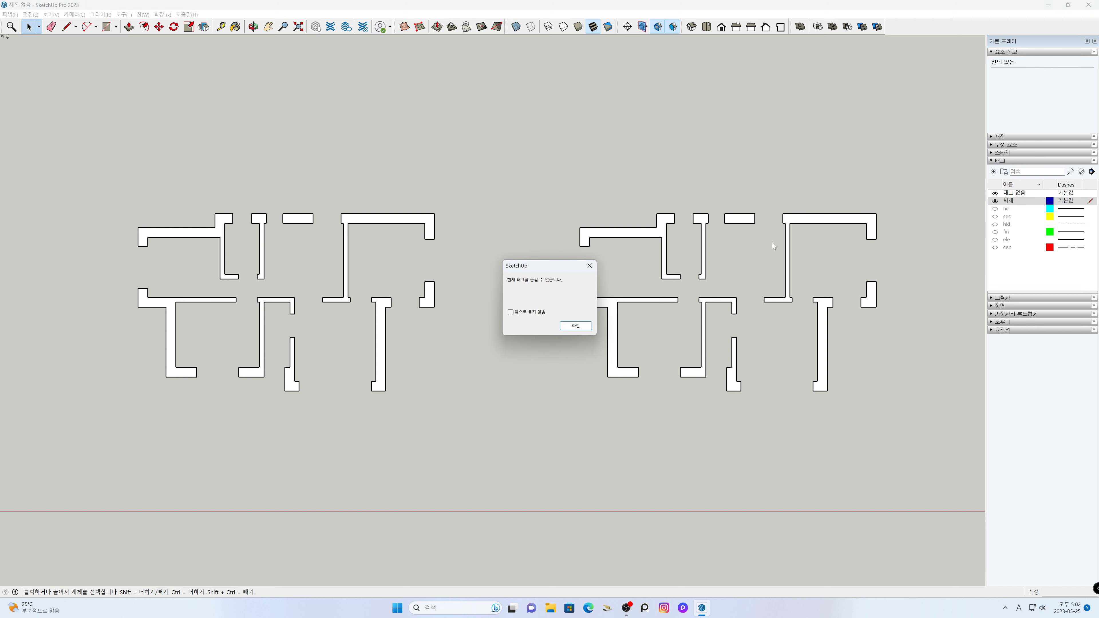
left_click(576, 326)
left_click(1057, 195)
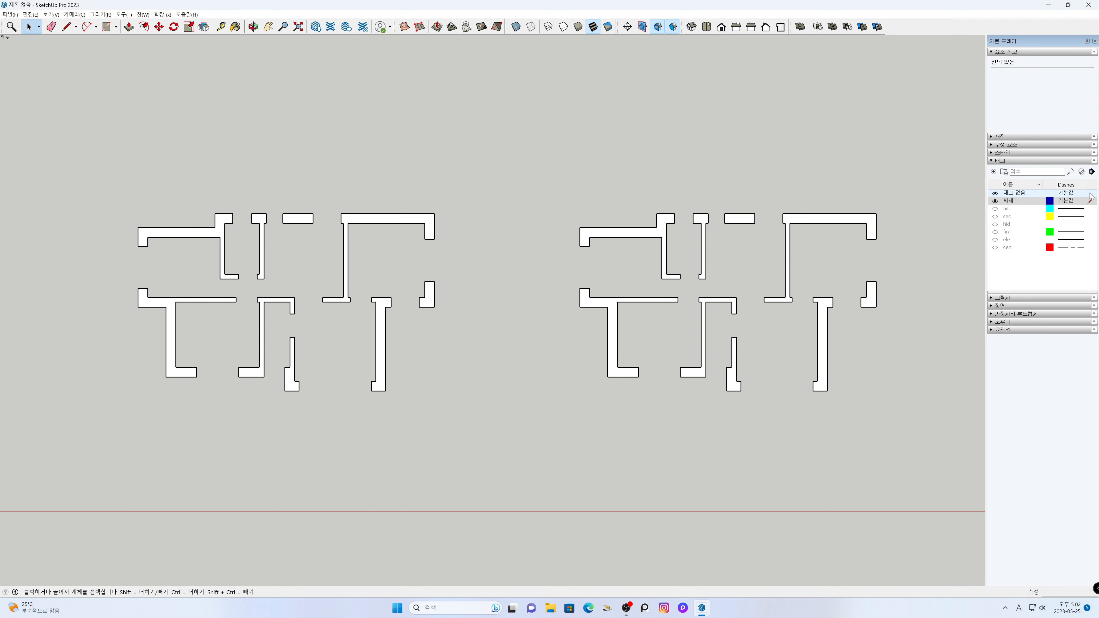
left_click(995, 201)
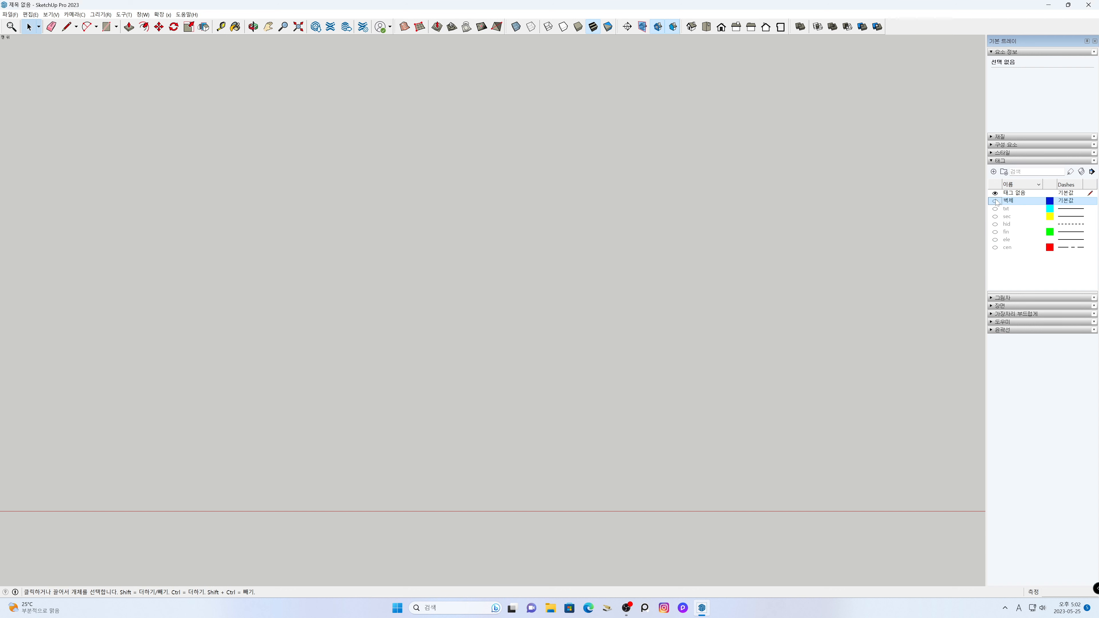
left_click(995, 201)
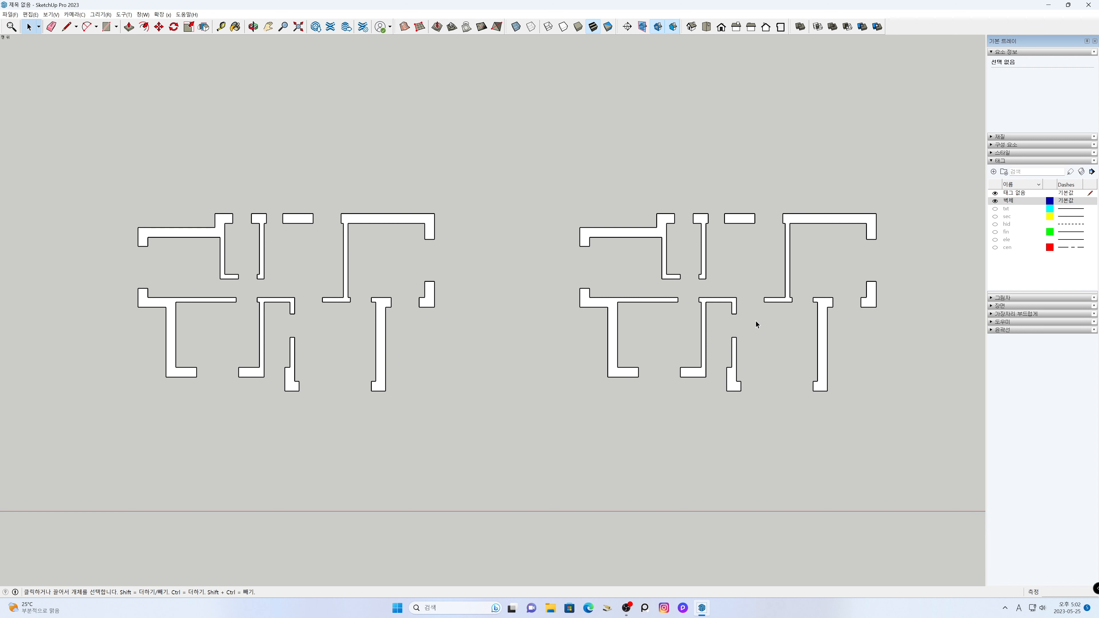
Step: Show the grouped walls in the isometric view and switch the camera to perspective projection
middle_click_drag(757, 325, 535, 312, "shift")
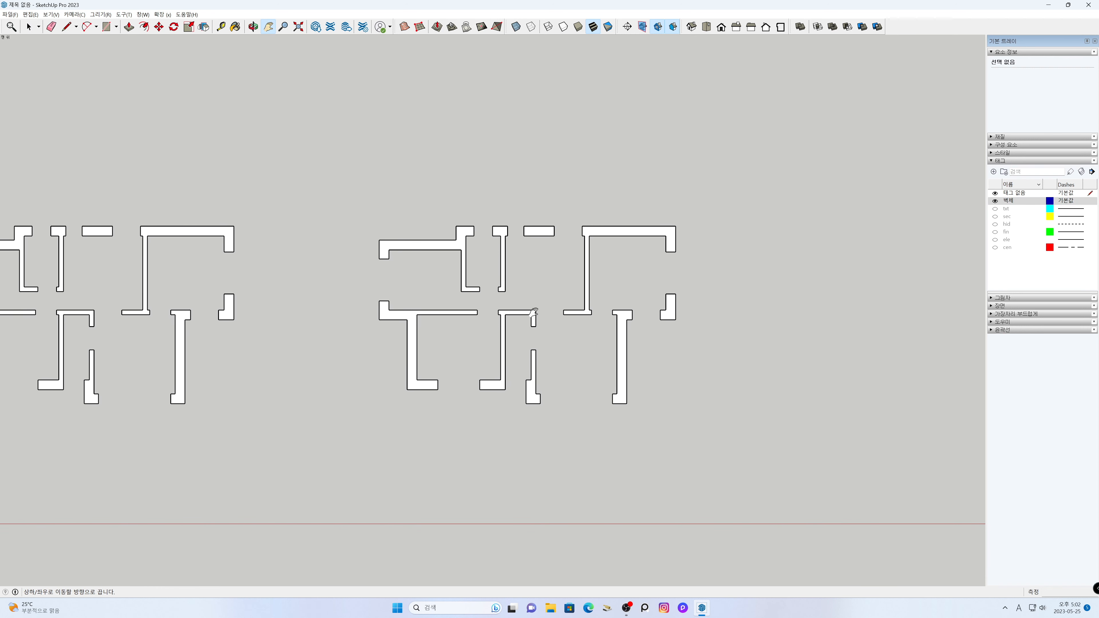
scroll(535, 312, "up", 3)
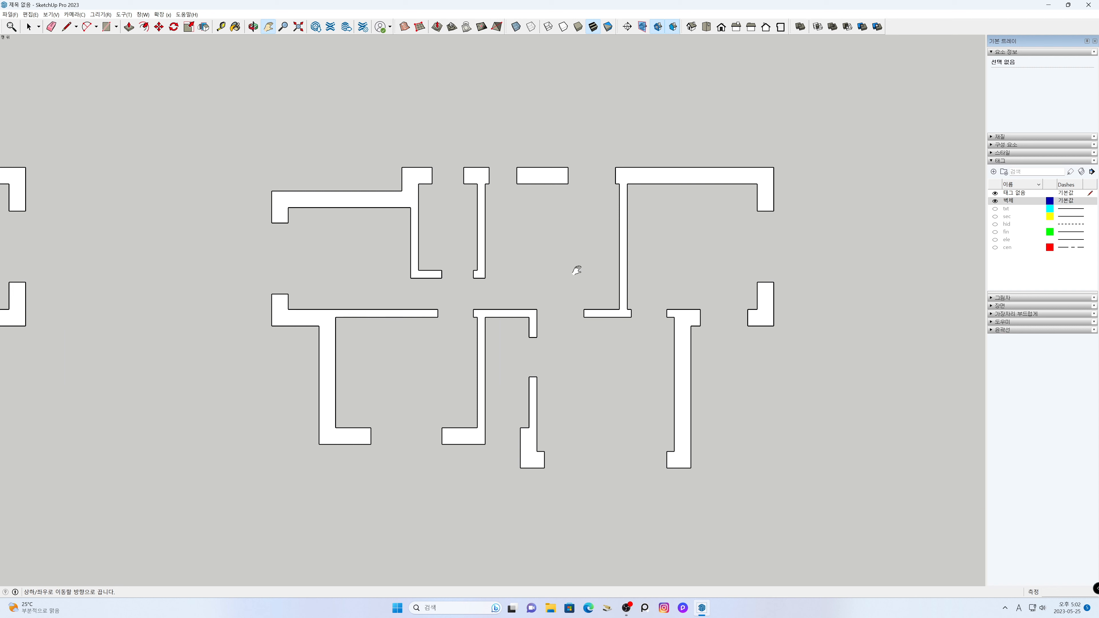
left_click(692, 27)
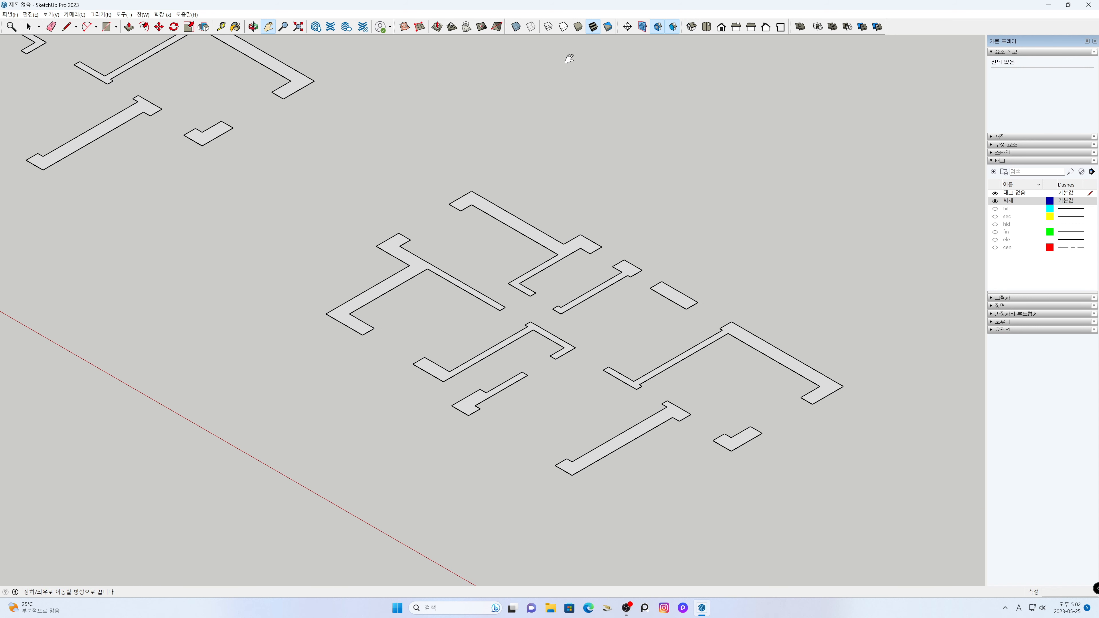
left_click(75, 14)
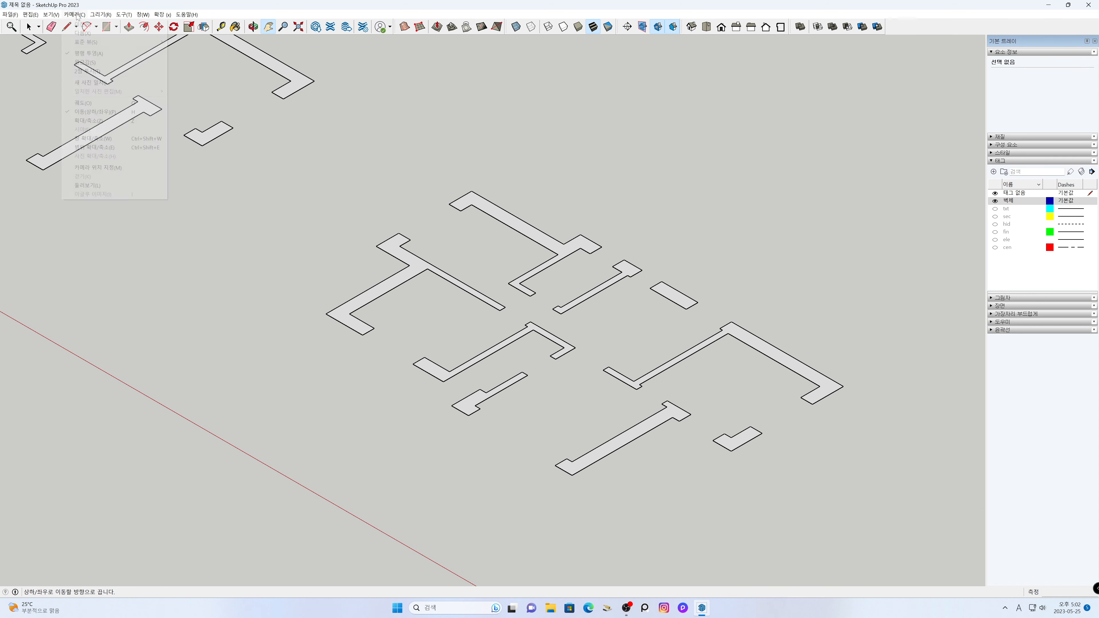
left_click(93, 63)
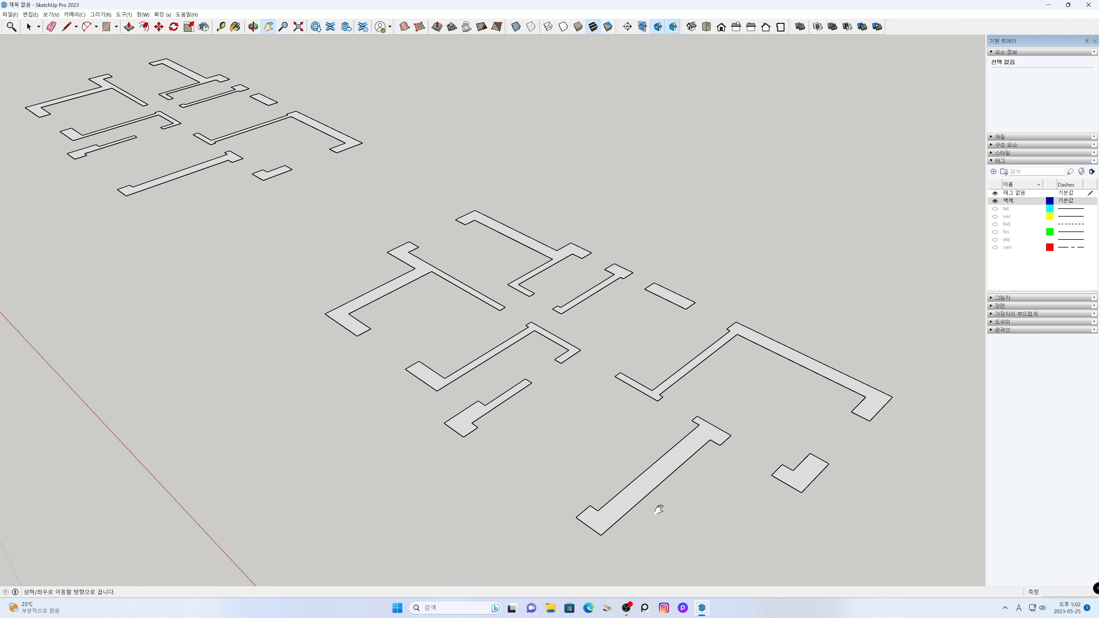
Step: Open the group of flat wall faces for editing
left_click_drag(623, 473, 759, 364)
key("o")
middle_click_drag(758, 364, 980, 348)
middle_click_drag(632, 299, 559, 353, "shift")
scroll(523, 360, "up", 4)
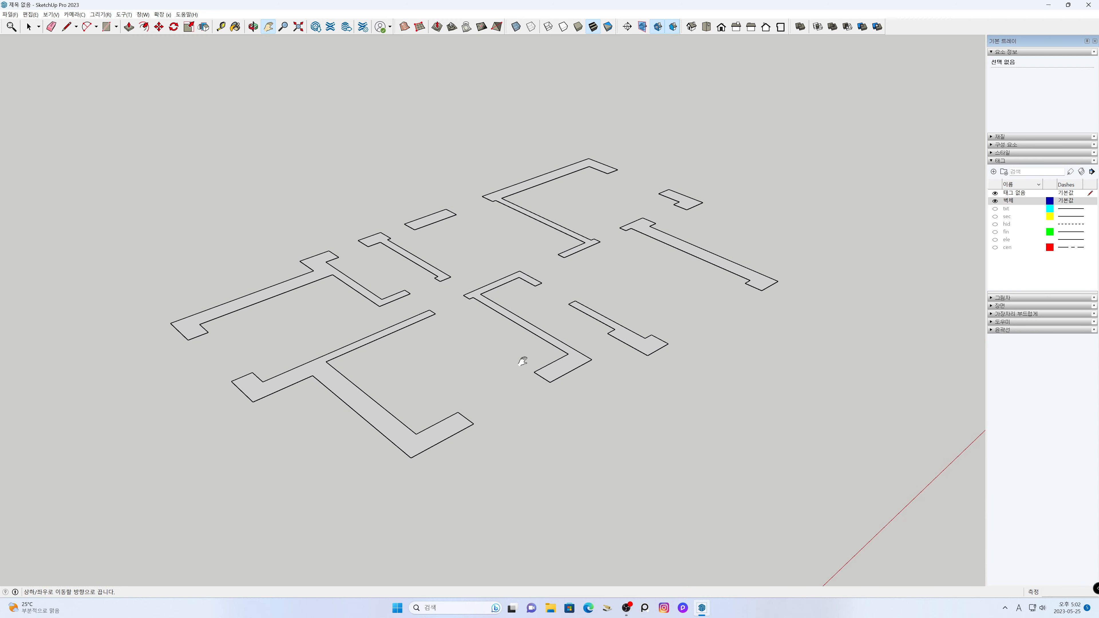
key("space")
left_click(556, 373)
double_click(557, 373)
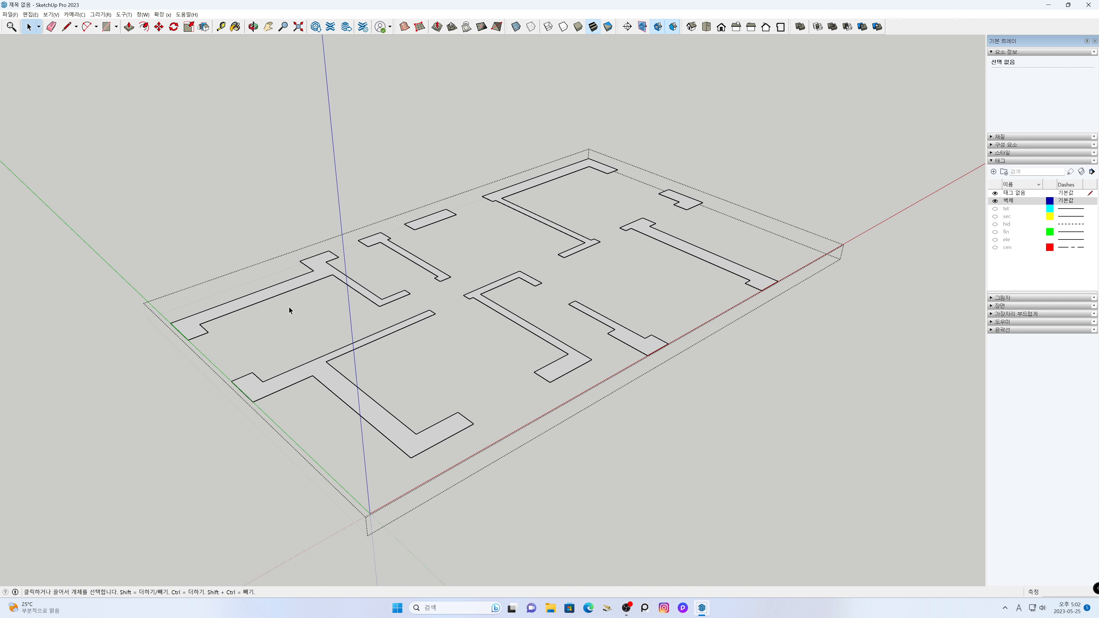
Step: Extrude the long wall face at the far left of the plan upward by 2400 mm with Push/Pull
key("p")
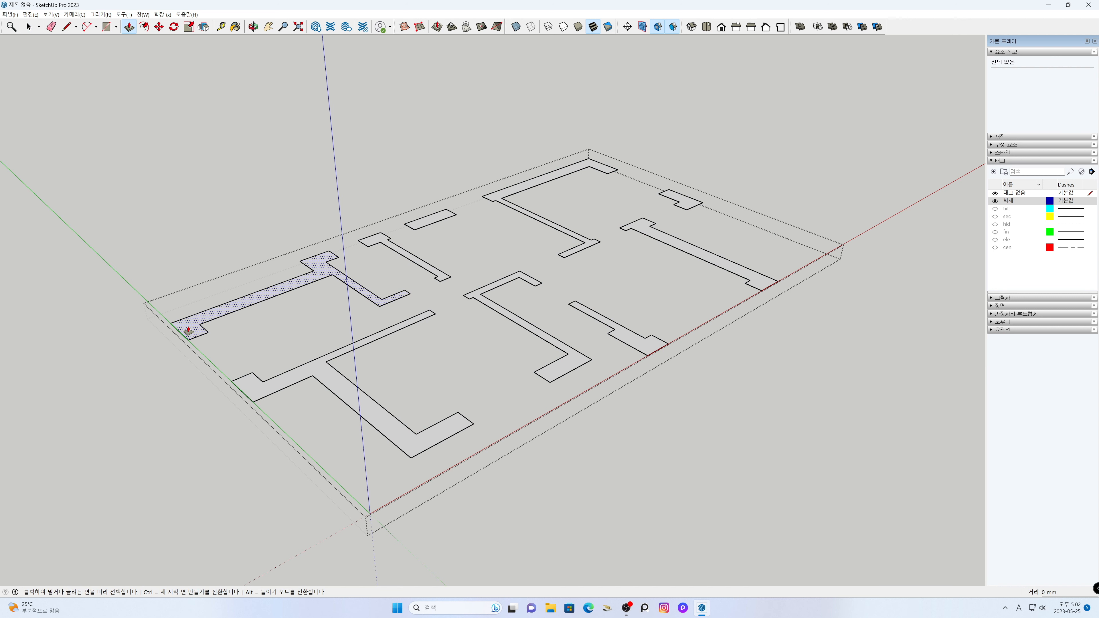
left_click(203, 317)
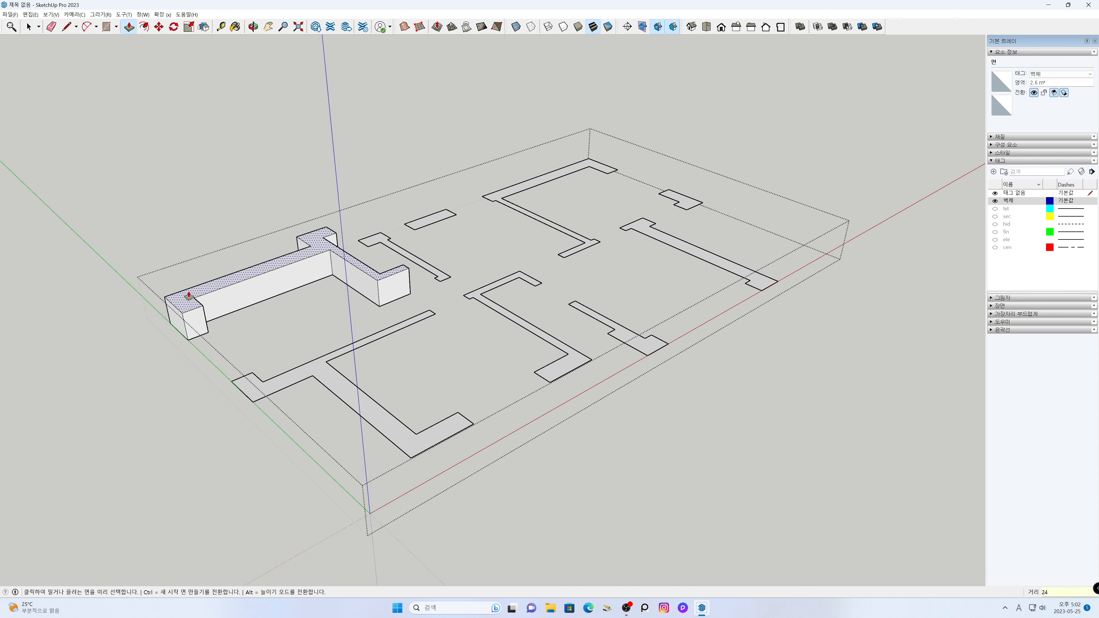
key("Return")
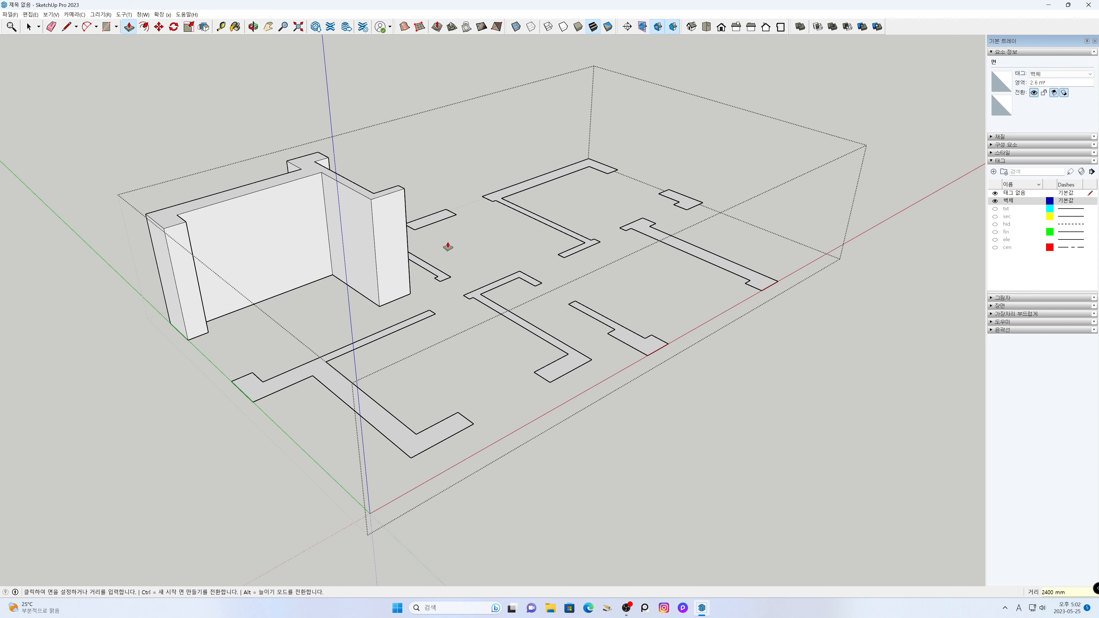
Step: Repeat the 2400 mm extrusion on the five wall faces along the rear and right side of the plan
double_click(442, 276)
middle_click_drag(488, 243, 460, 216)
double_click(460, 216)
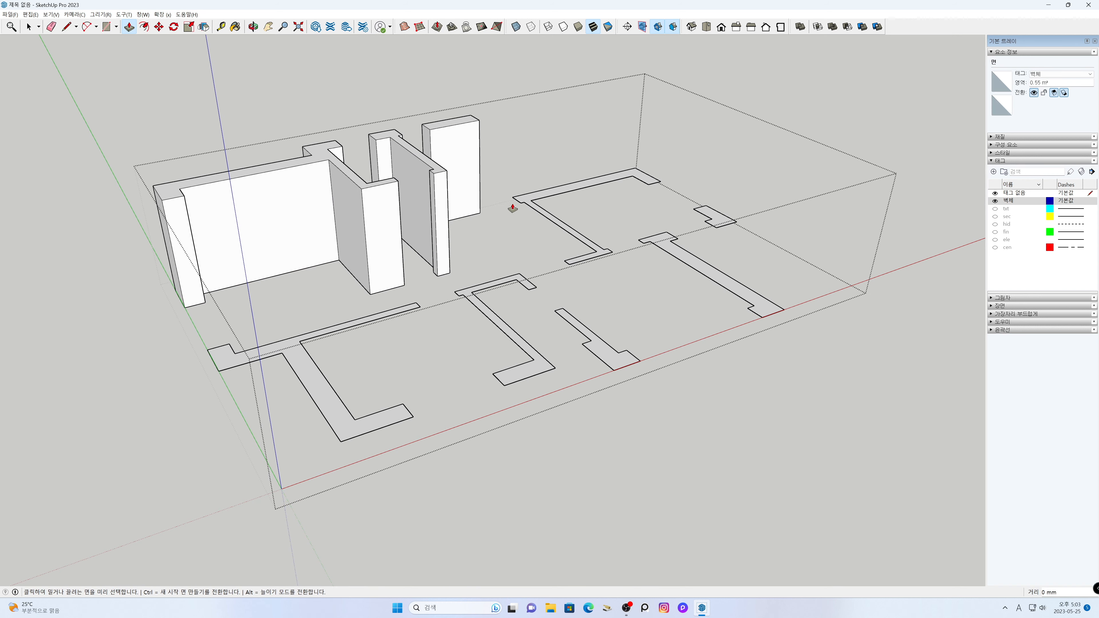
double_click(523, 200)
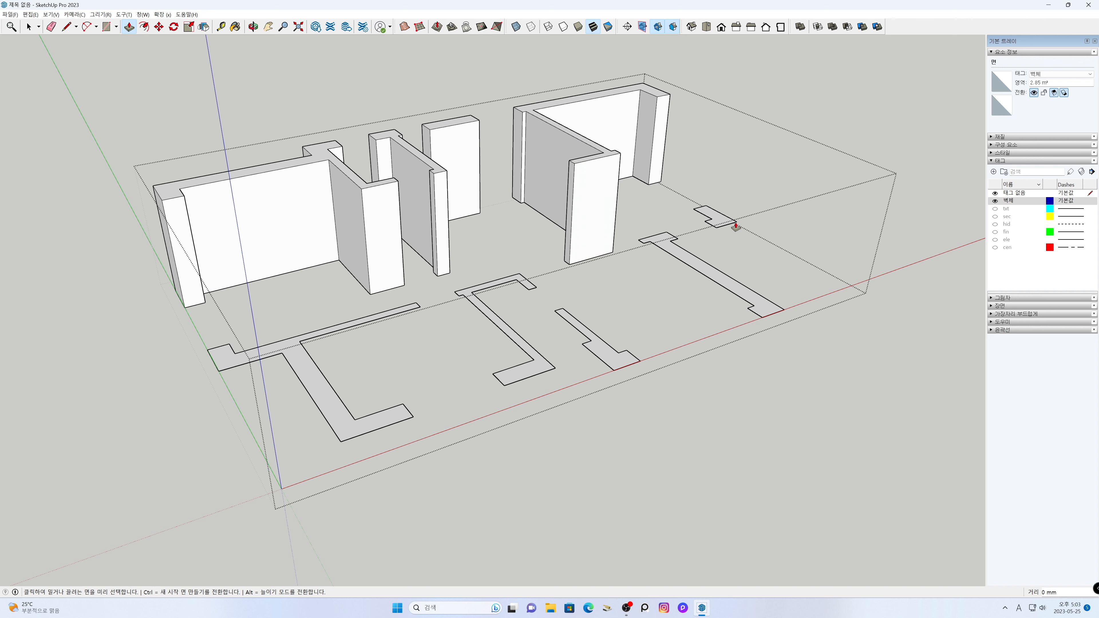
double_click(724, 221)
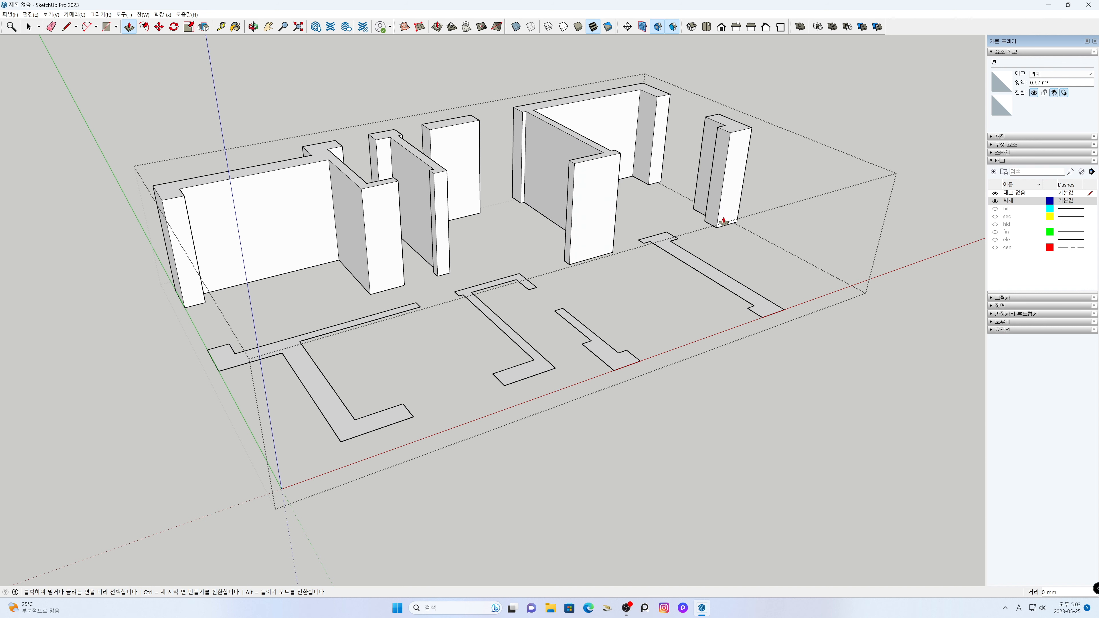
double_click(709, 275)
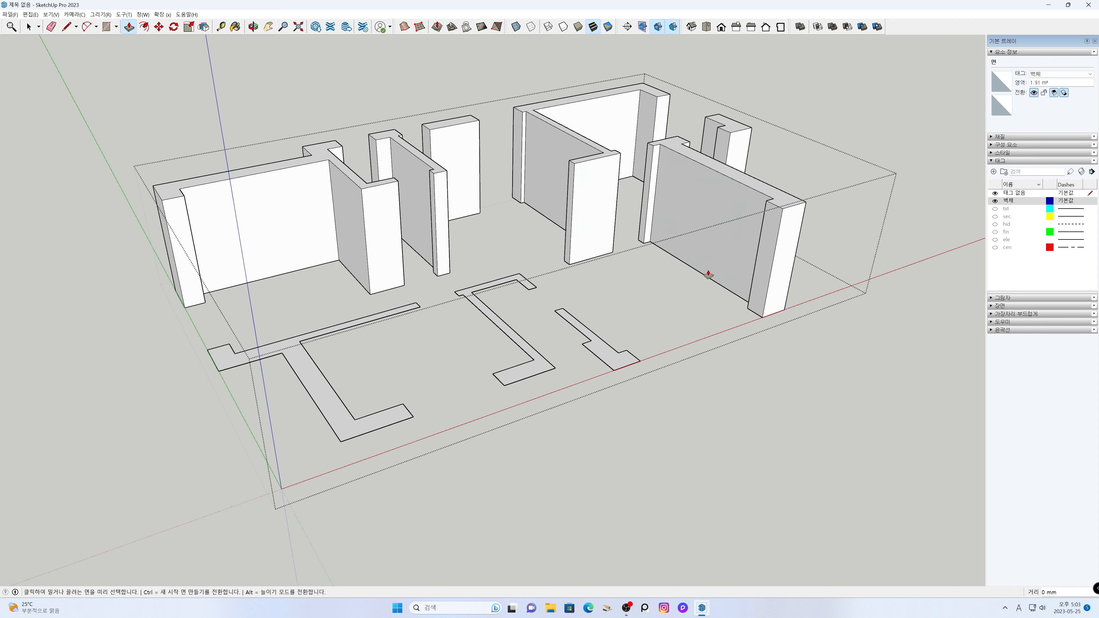
Step: Extrude the short stepped wall face at the front by 2400 mm and repeat it on the neighbouring U-shaped wall face
left_click(617, 363)
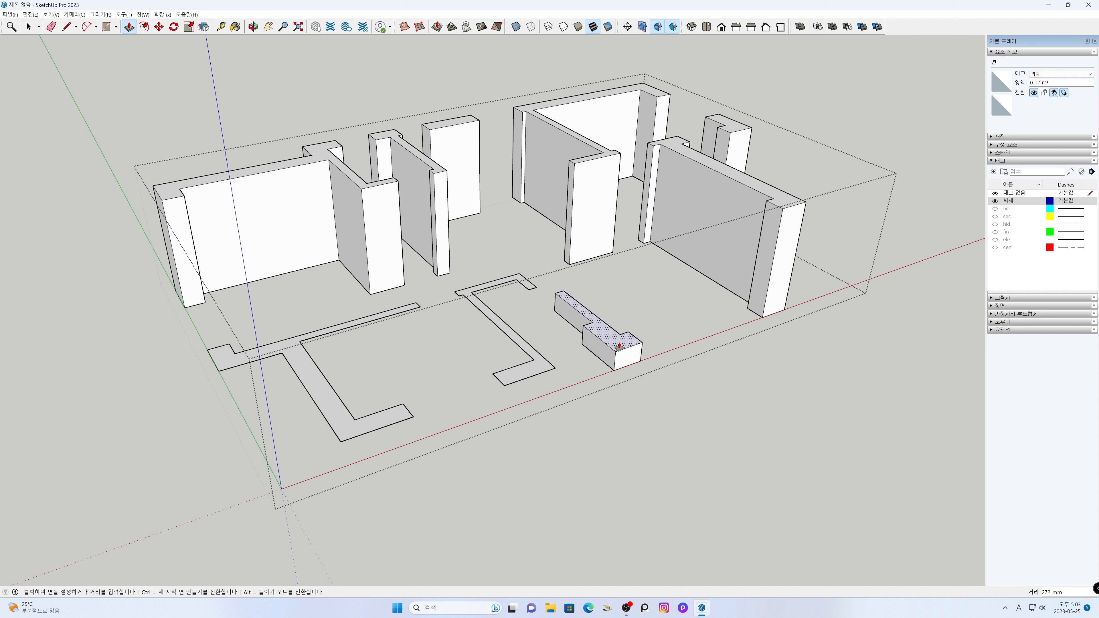
key("Escape")
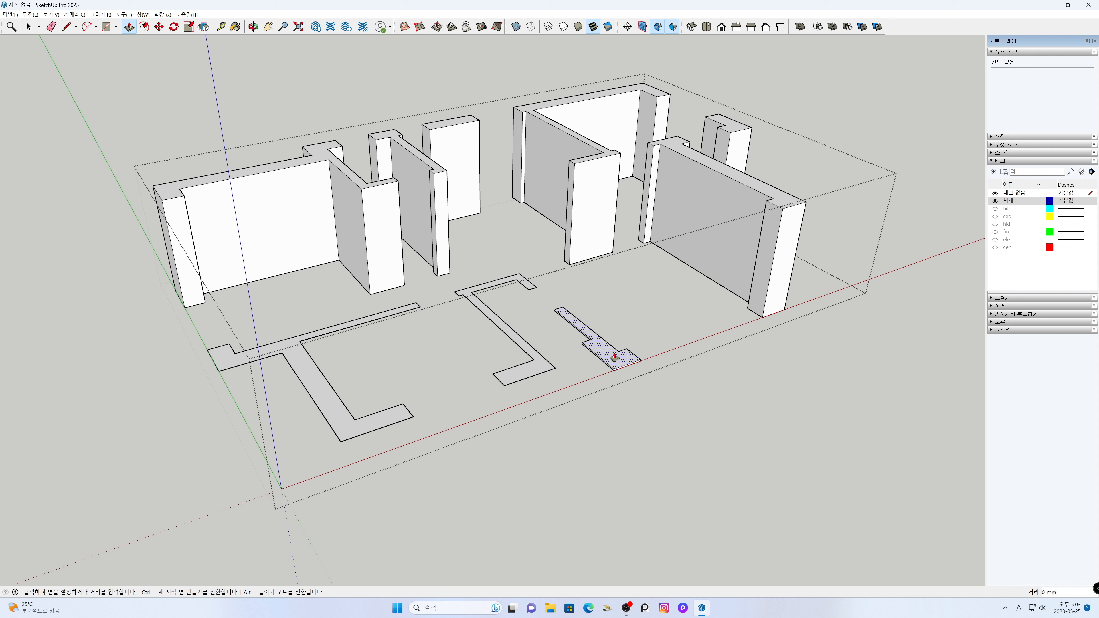
left_click(618, 326)
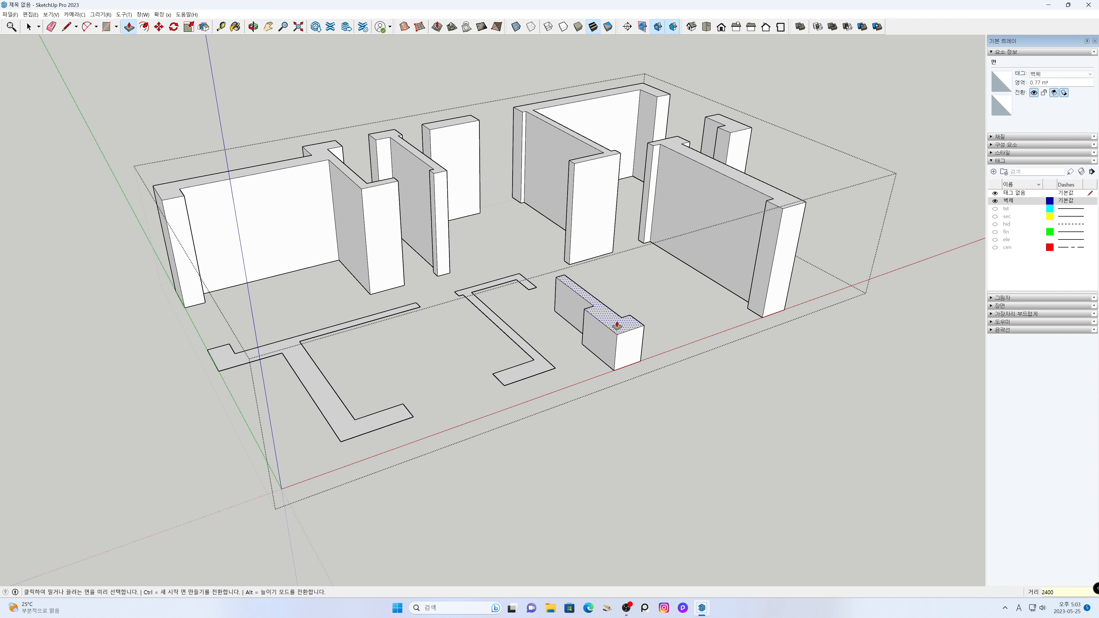
key("Return")
double_click(542, 366)
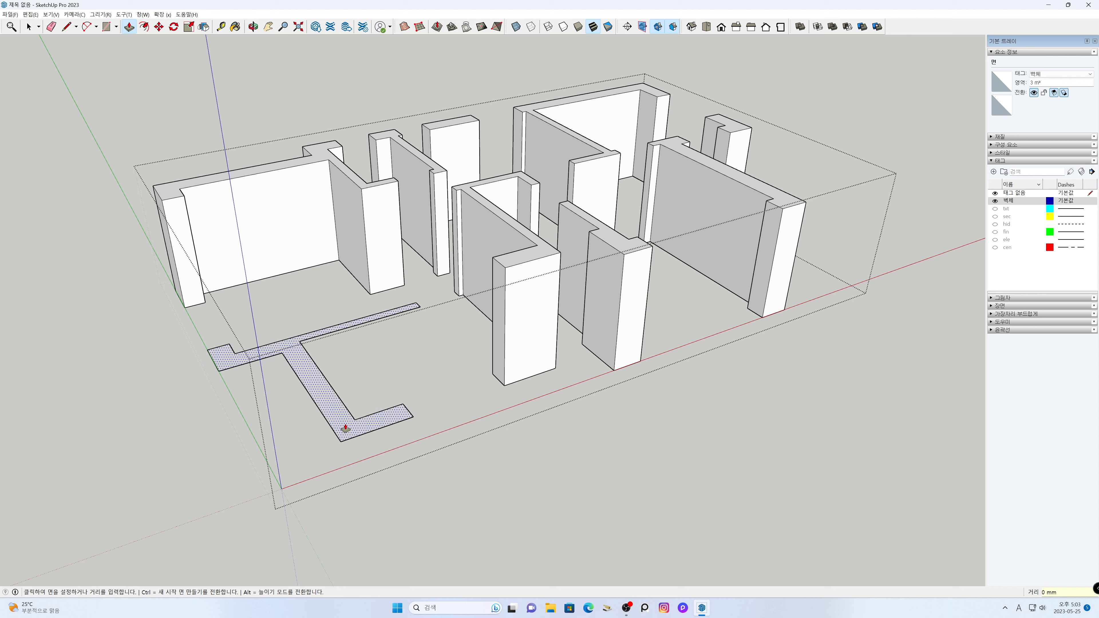
Step: Extrude the last flat wall face at the front left to the same 2400 mm height as the other walls
key("Escape")
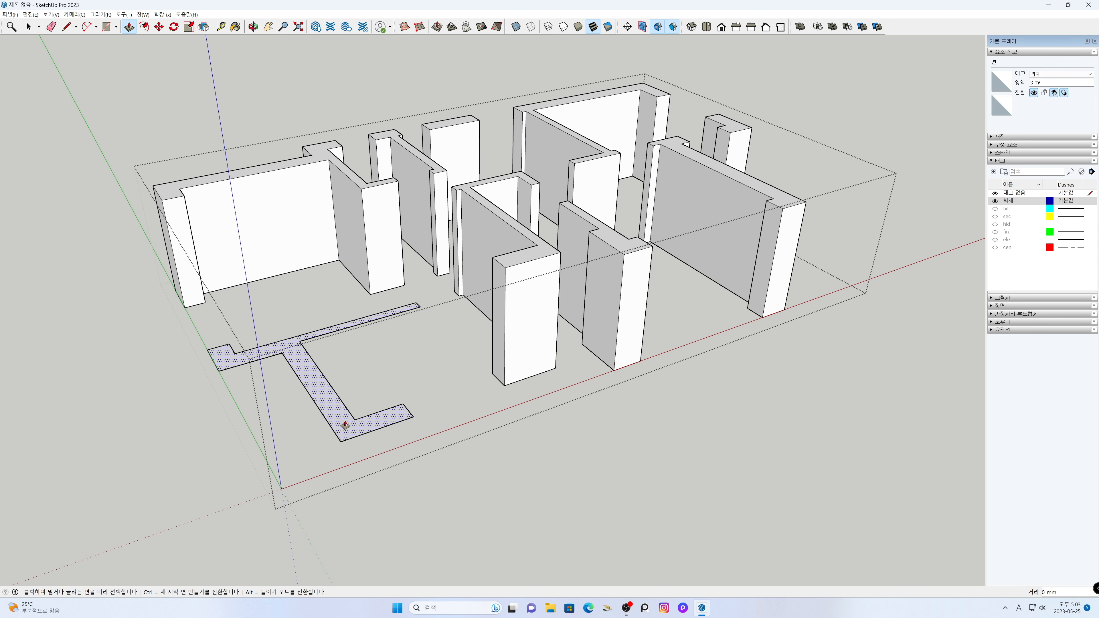
left_click(344, 425)
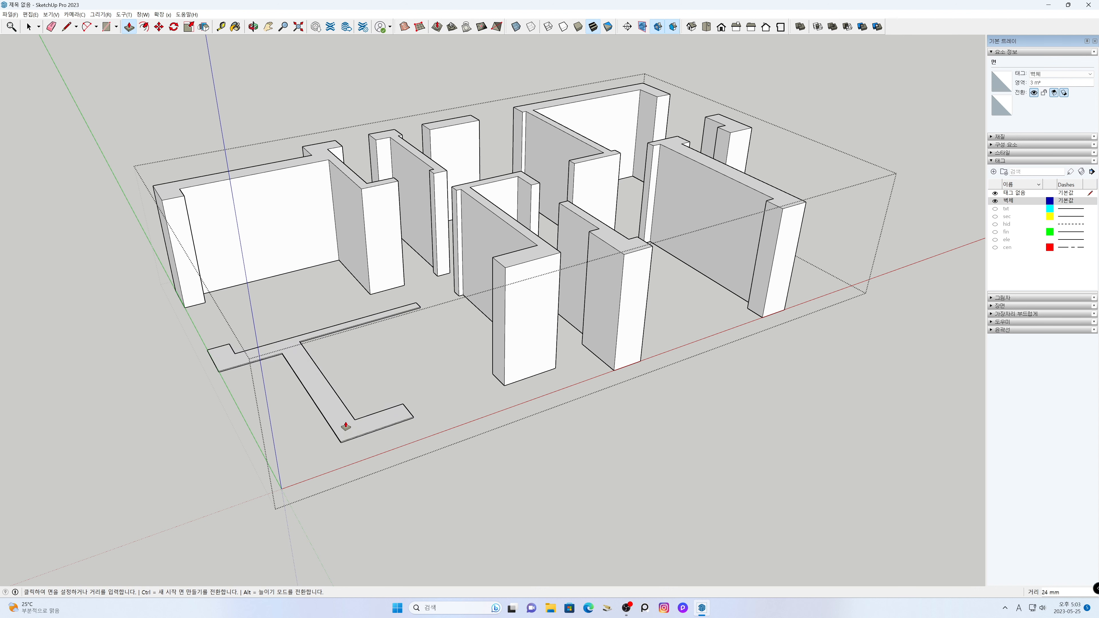
double_click(342, 394)
key("space")
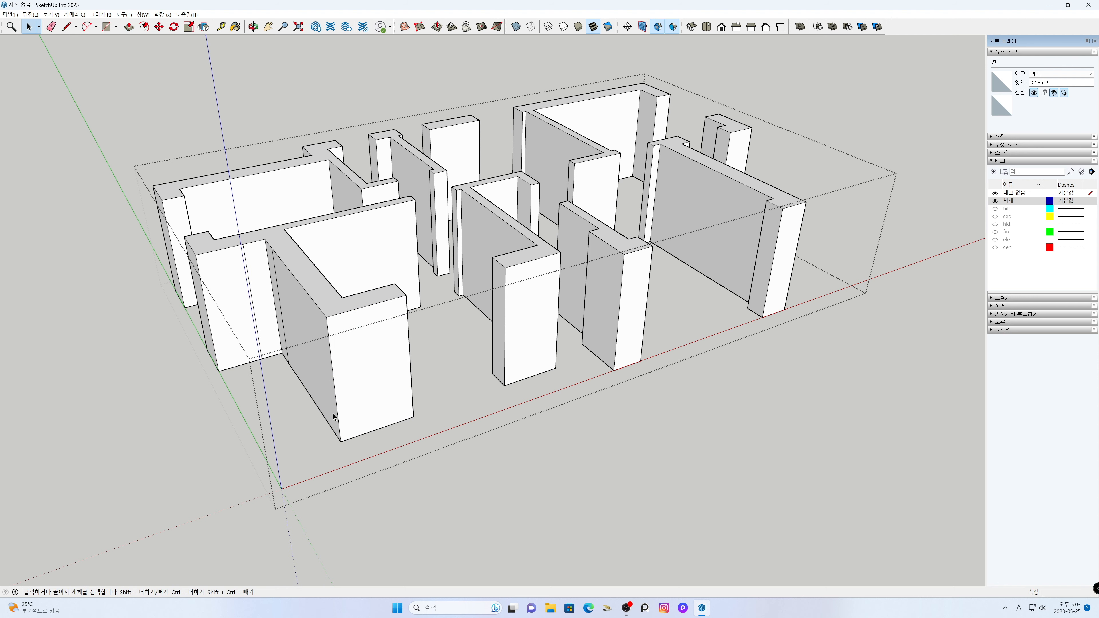
Step: Delete the two stray vertical edges beside the inner corner of the front-left wall and close the wall group
mouse_move(474, 498)
middle_mouse_down()
mouse_move(621, 511)
mouse_move(466, 501)
middle_mouse_up()
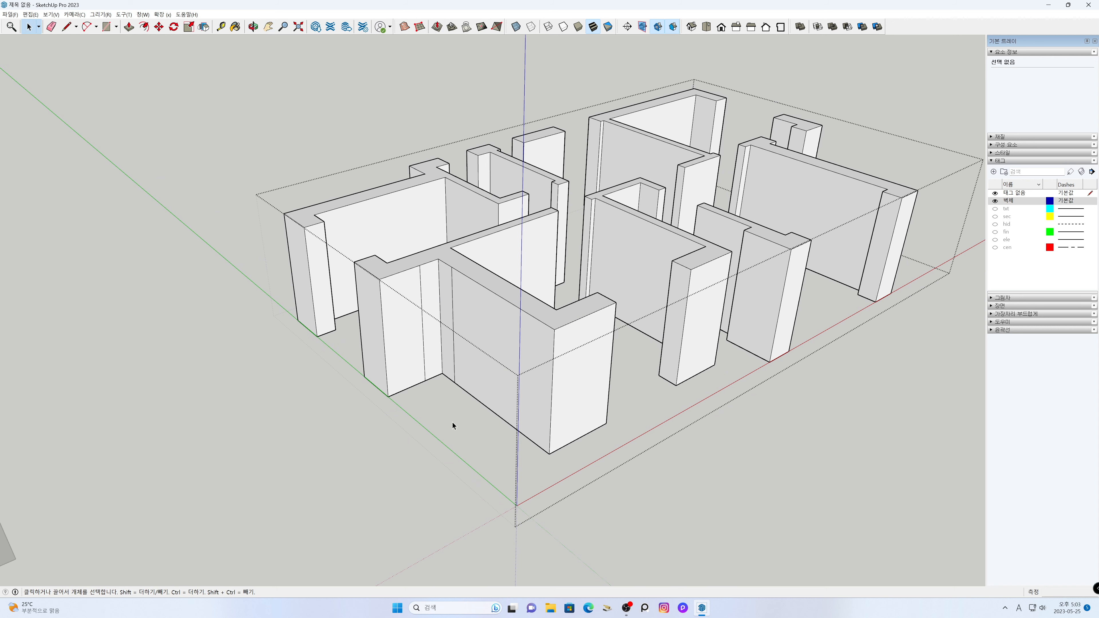
scroll(452, 345, "up", 3)
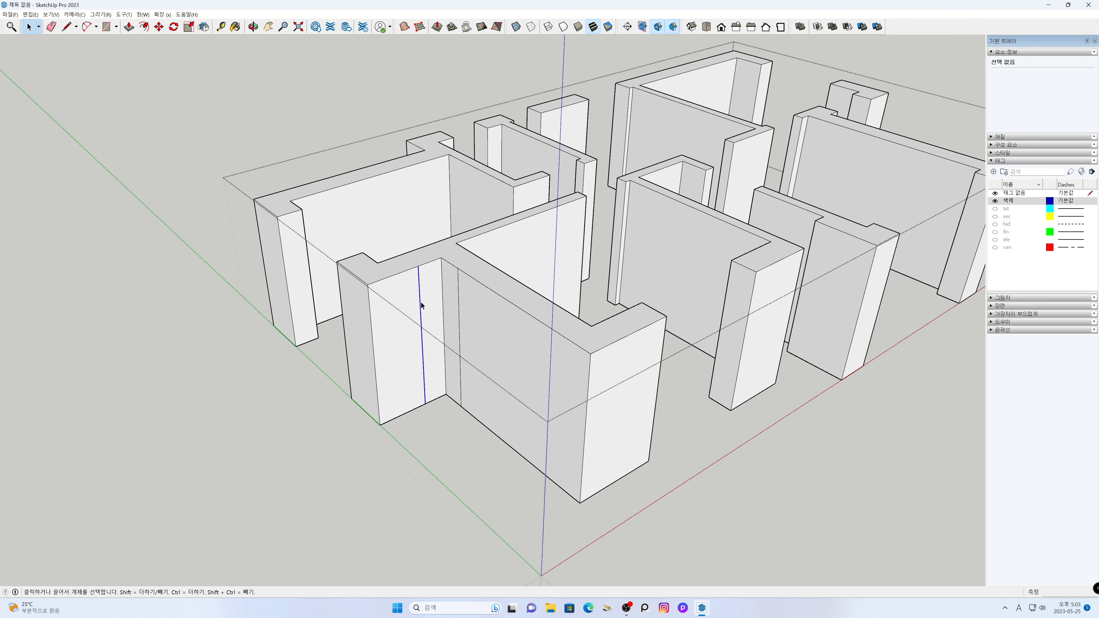
left_click(460, 312)
key("Delete")
left_click(275, 380)
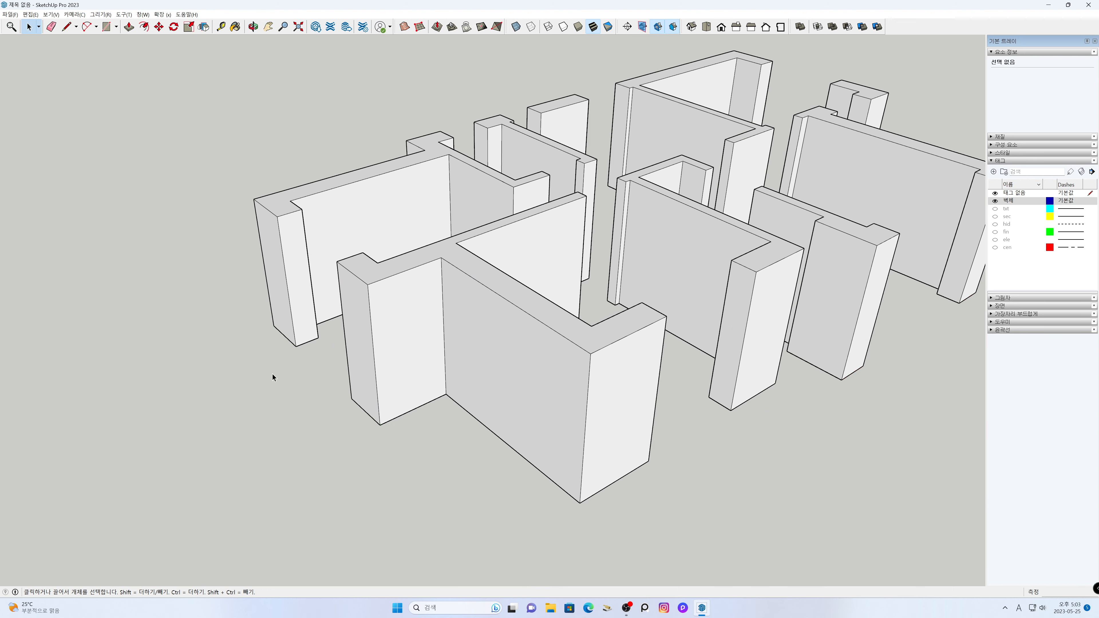
Step: Examine the extruded wall group from several sides to check the wall shapes and heights
scroll(271, 371, "down", 3)
scroll(271, 369, "down", 1)
key("h")
left_click_drag(529, 412, 452, 433)
key("o")
left_click_drag(795, 442, 380, 422)
middle_click_drag(362, 418, 768, 414)
left_click_drag(651, 339, 503, 422)
middle_click_drag(503, 422, 515, 482)
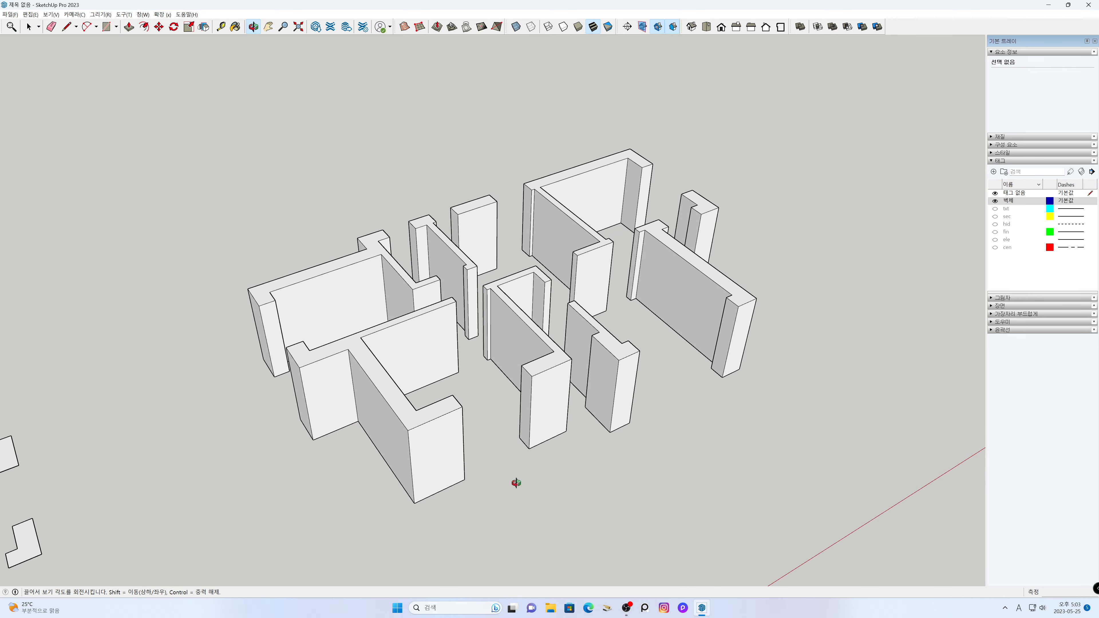
key("space")
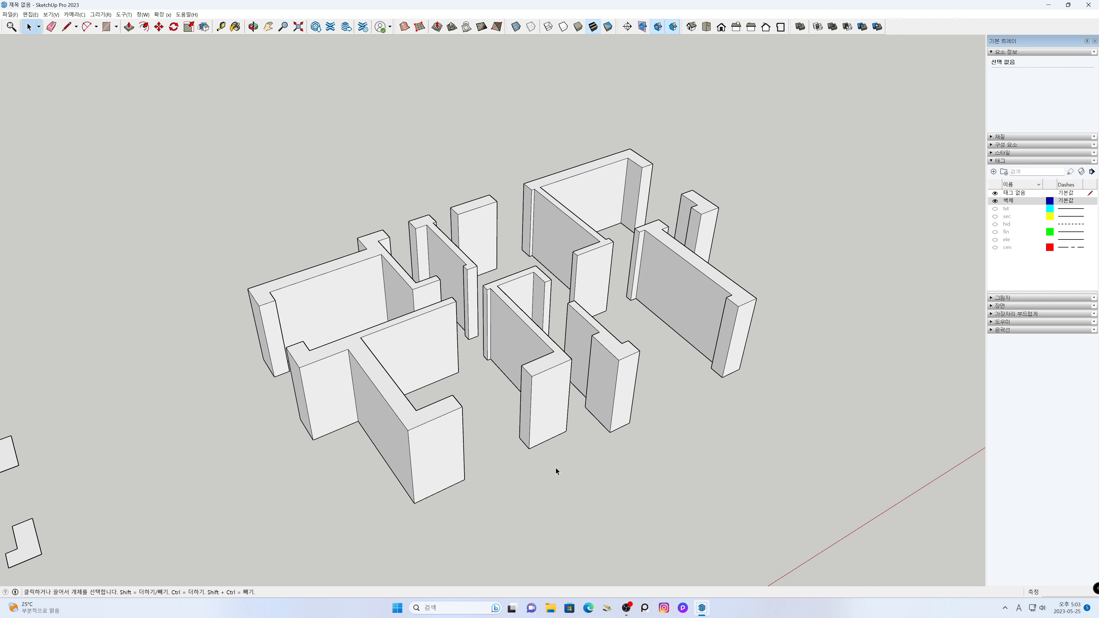